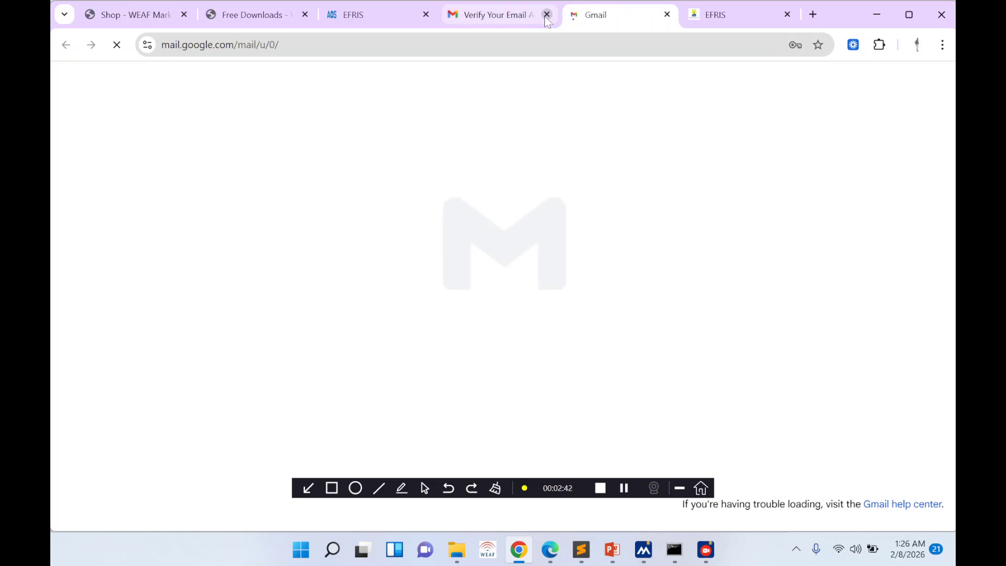
- Open the EFRIS login OTP email and select its company line and OTP code
{"action": "left_click", "coordinate": [546, 14]}
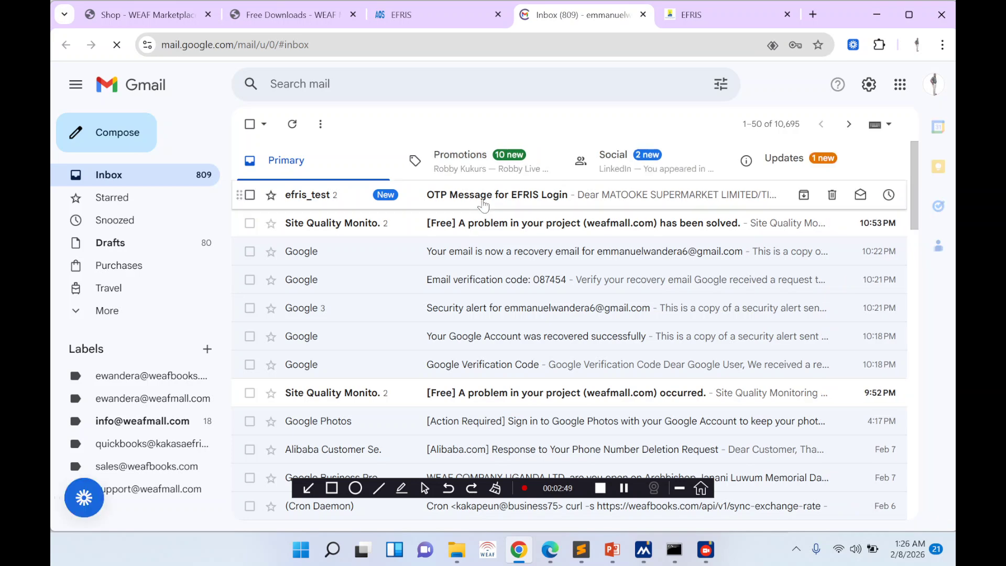
{"action": "left_click", "coordinate": [484, 204]}
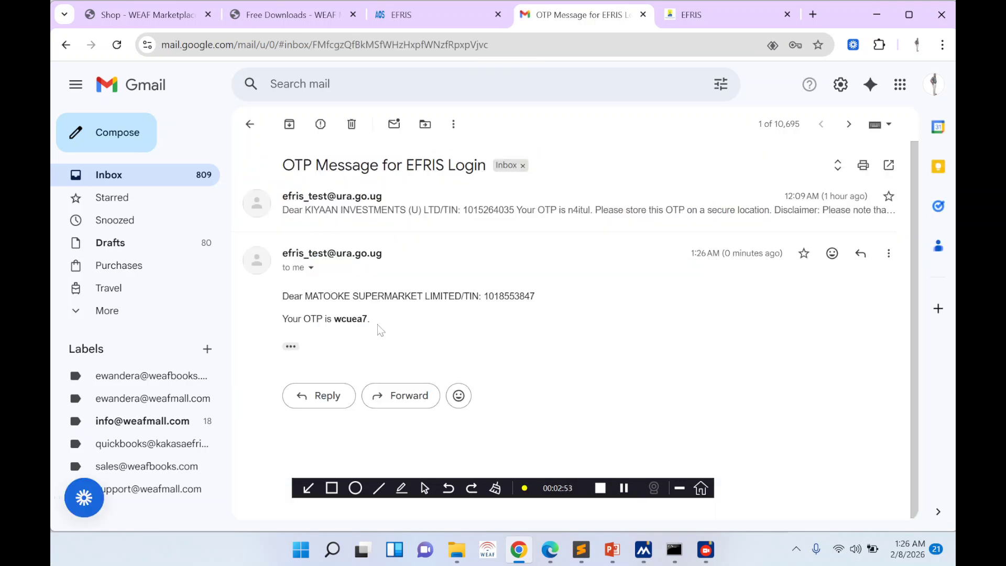
{"action": "left_click_drag", "start_coordinate": [380, 329], "coordinate": [285, 299]}
{"action": "key", "text": "ctrl+c"}
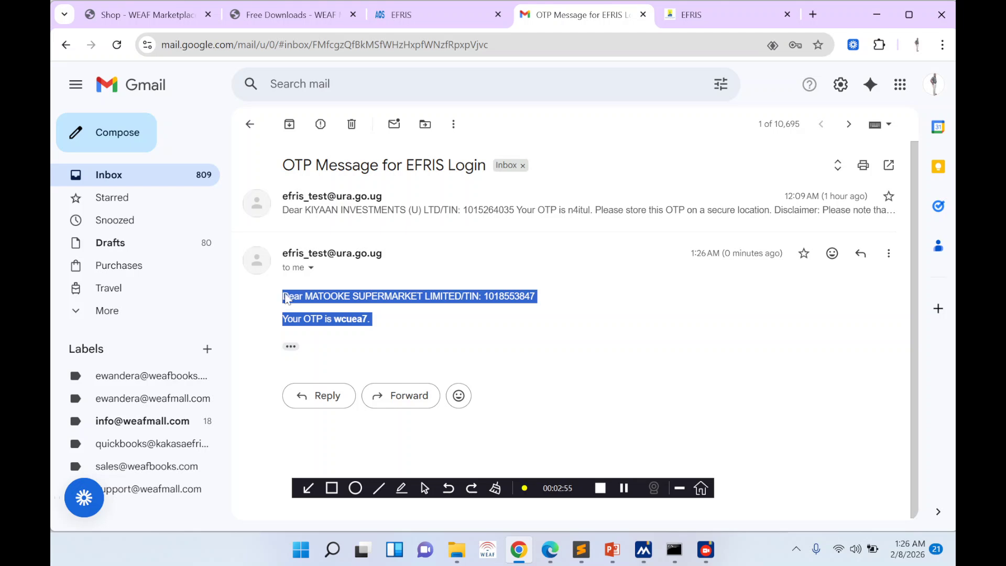
{"action": "left_click", "coordinate": [586, 548]}
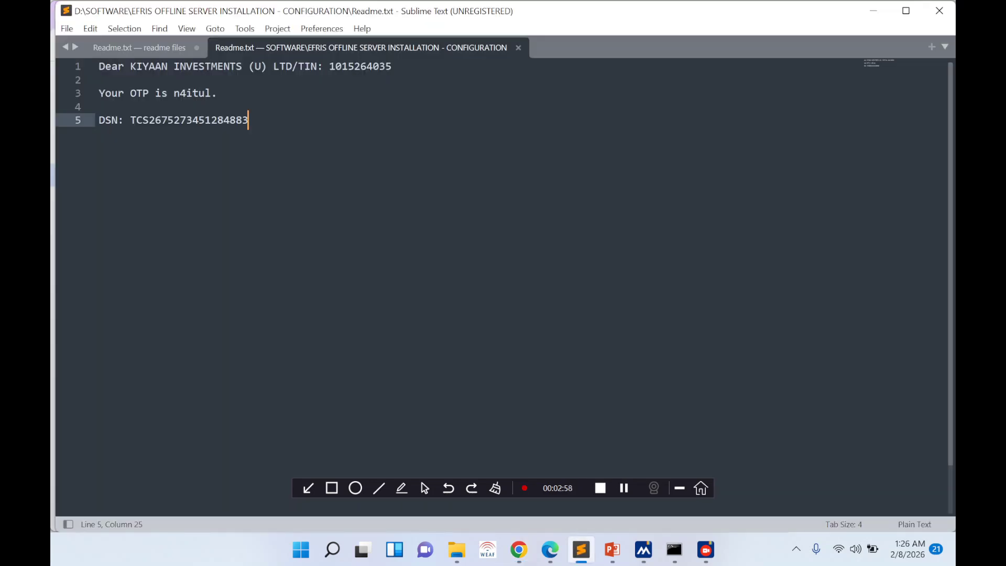
- Paste the new company line and OTP below the first OTP entry in Readme.txt and save
{"action": "left_click", "coordinate": [223, 93]}
{"action": "key", "text": "Return"}
{"action": "key", "text": "Return"}
{"action": "key", "text": "Return"}
{"action": "key", "text": "Return"}
{"action": "key", "text": "Return"}
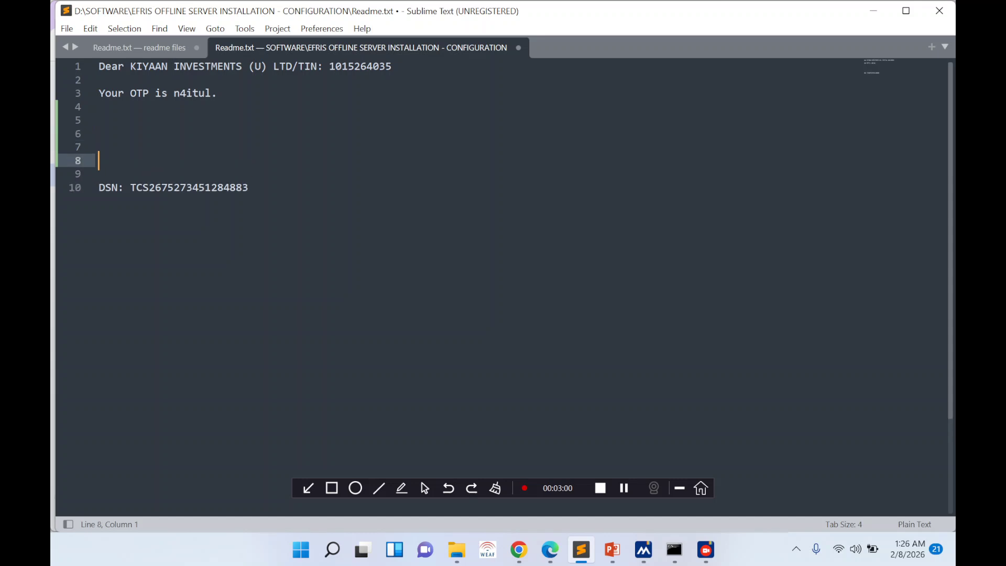
{"action": "key", "text": "ctrl+v"}
{"action": "key", "text": "ctrl+s"}
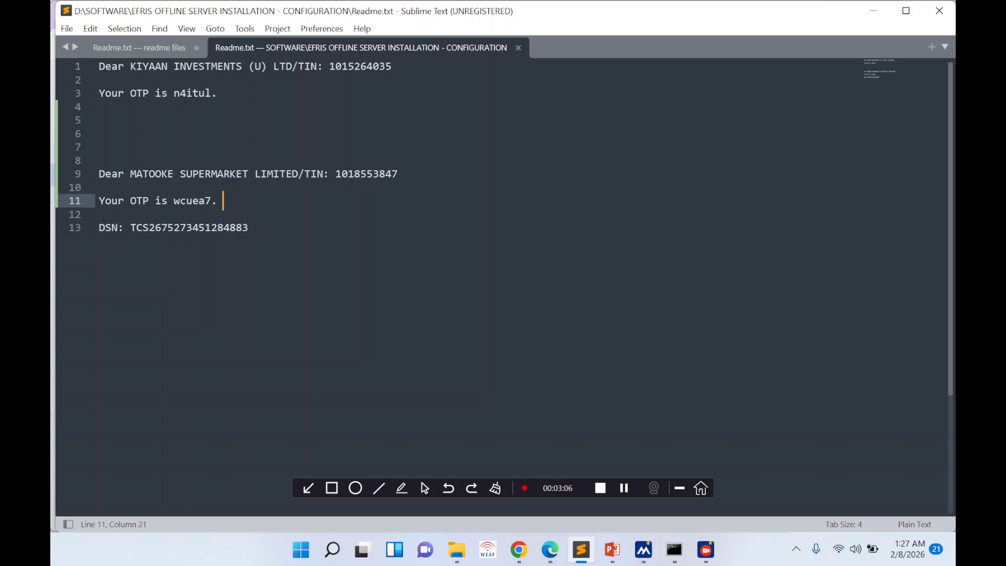
- Copy the new OTP code from Readme.txt
{"action": "double_click", "coordinate": [193, 202]}
{"action": "key", "text": "ctrl+c"}
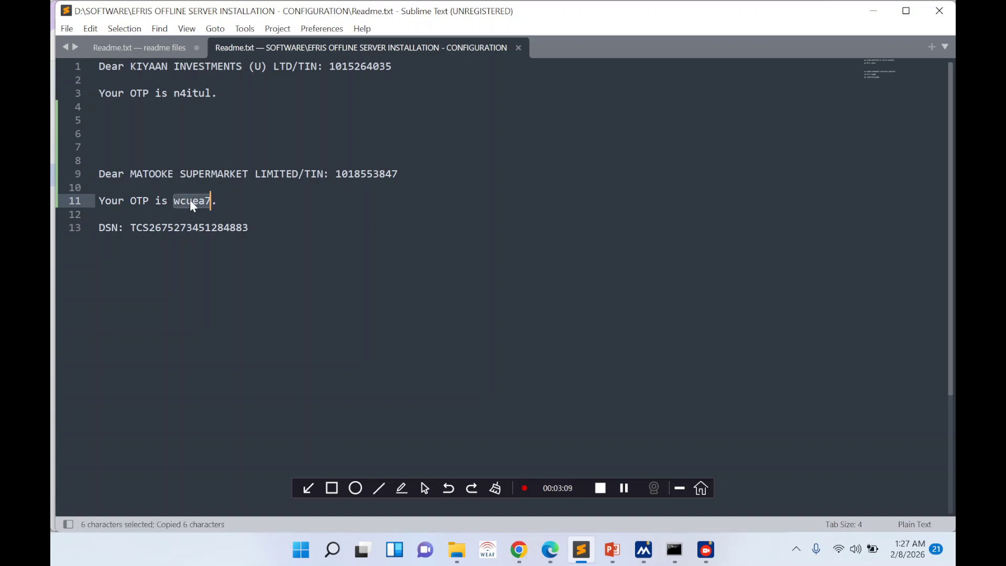
{"action": "left_click", "coordinate": [527, 555]}
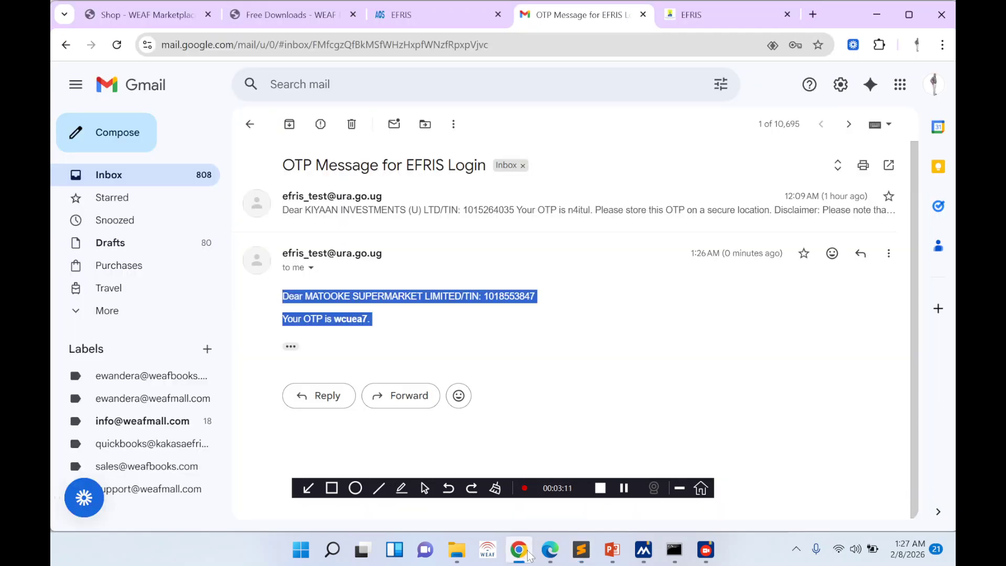
- Log in to EFRIS with the pasted OTP and skip the registration details question
{"action": "left_click", "coordinate": [702, 15]}
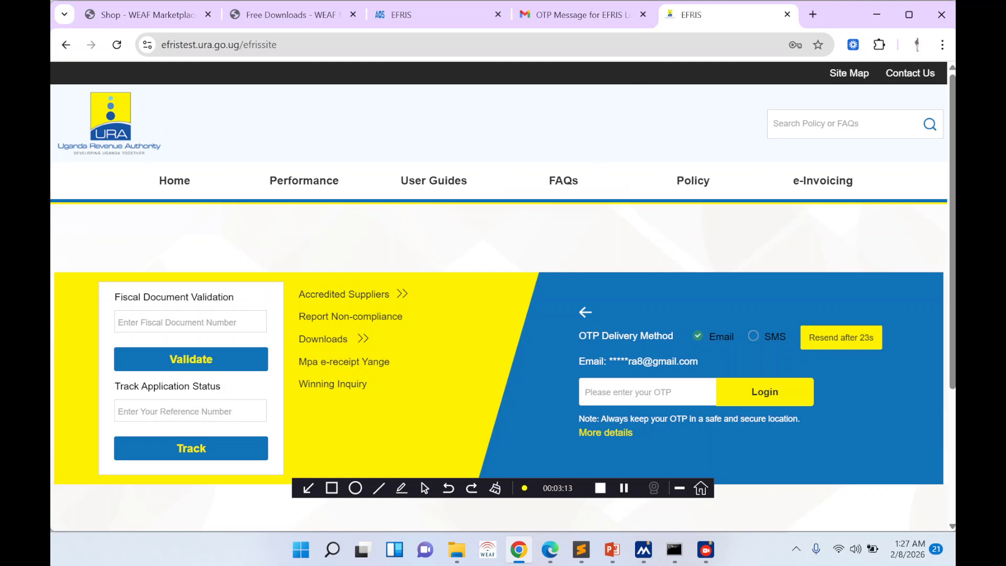
{"action": "key", "text": "ctrl+v"}
{"action": "key", "text": "Return"}
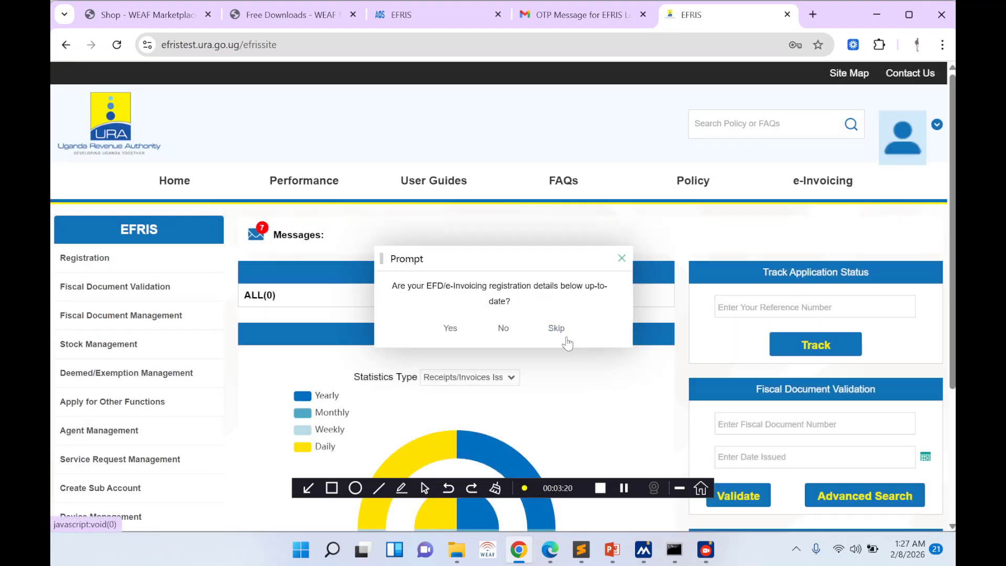
{"action": "left_click", "coordinate": [556, 328]}
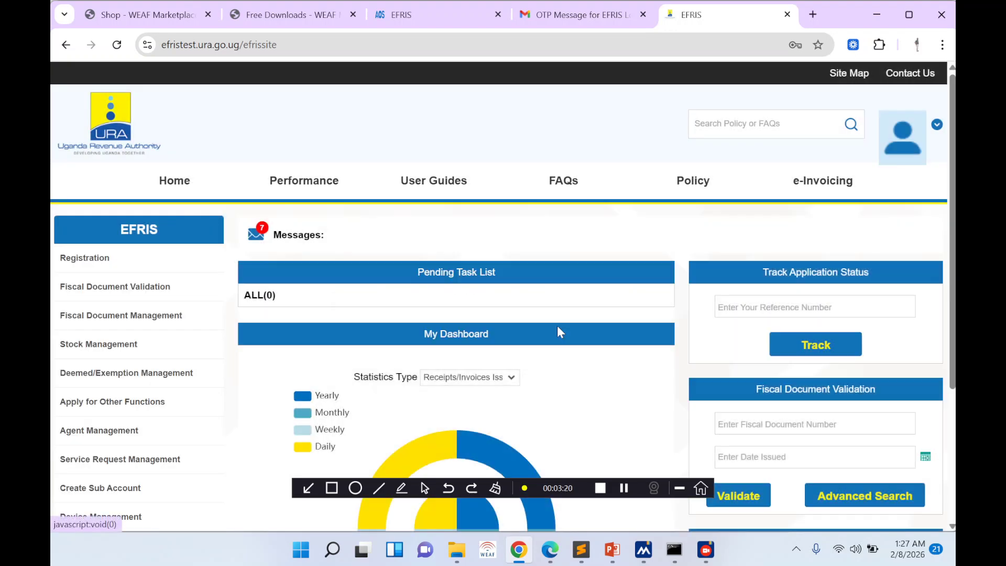
- Mark all seven received messages as read and close the messages window
{"action": "left_click", "coordinate": [279, 245]}
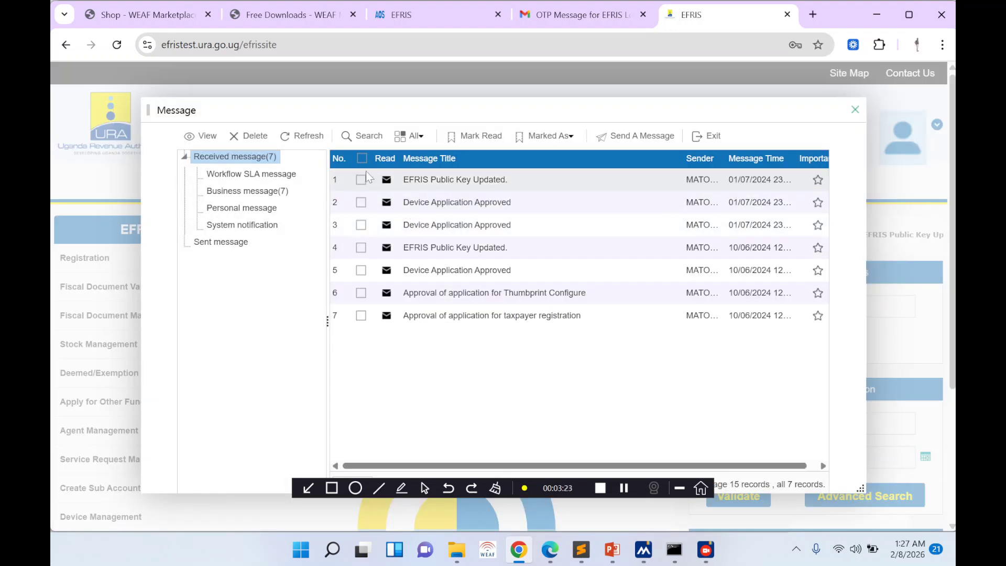
{"action": "left_click", "coordinate": [361, 158]}
{"action": "left_click", "coordinate": [474, 136]}
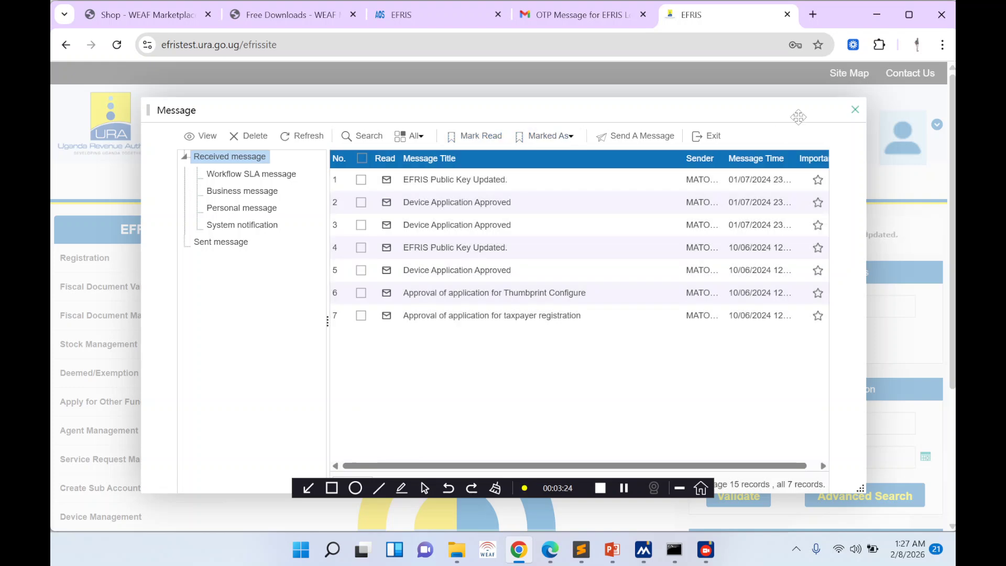
{"action": "left_click", "coordinate": [855, 109]}
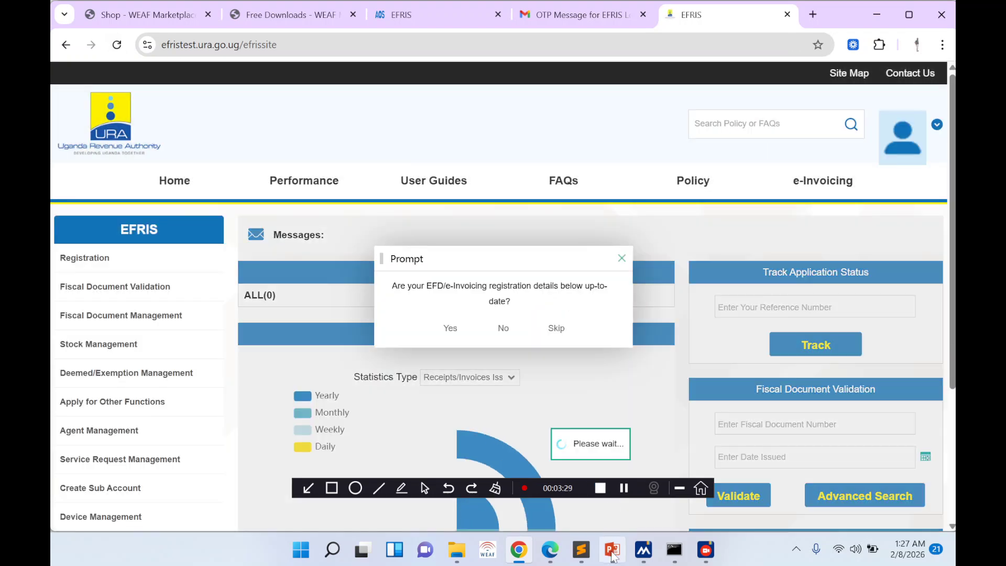
{"action": "left_click", "coordinate": [612, 554]}
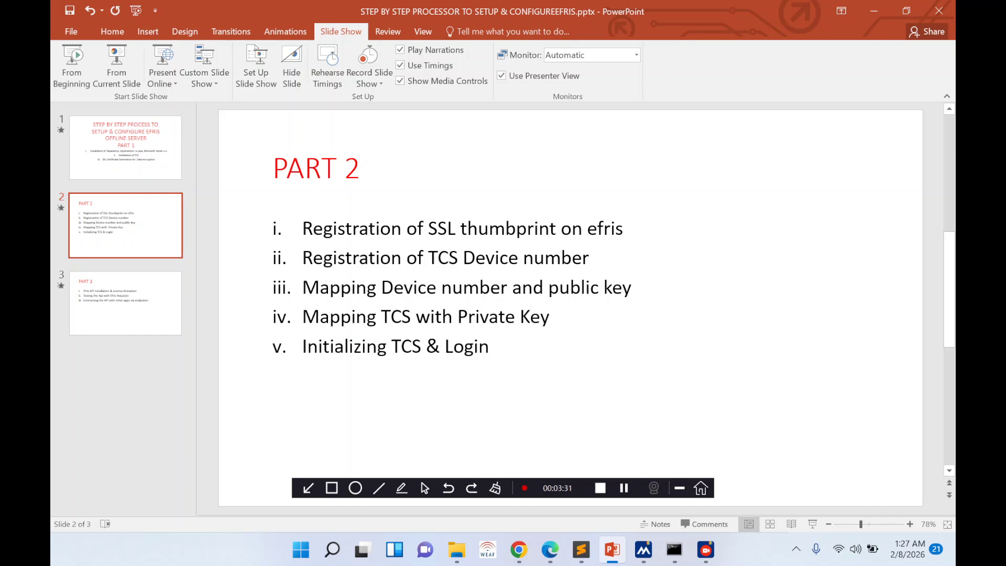
{"action": "left_click_drag", "start_coordinate": [303, 228], "coordinate": [623, 229]}
{"action": "left_click", "coordinate": [624, 229]}
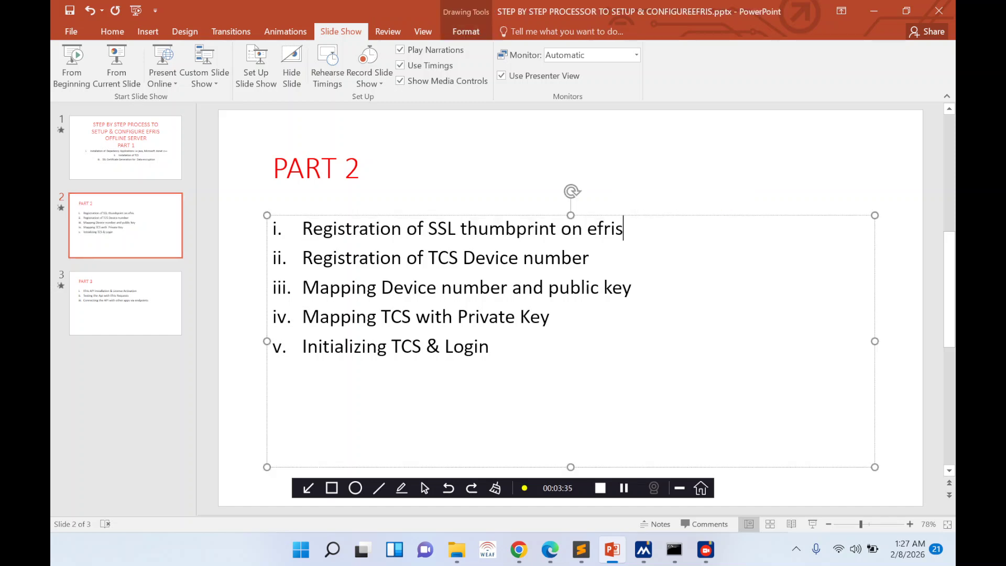
{"action": "left_click", "coordinate": [614, 553]}
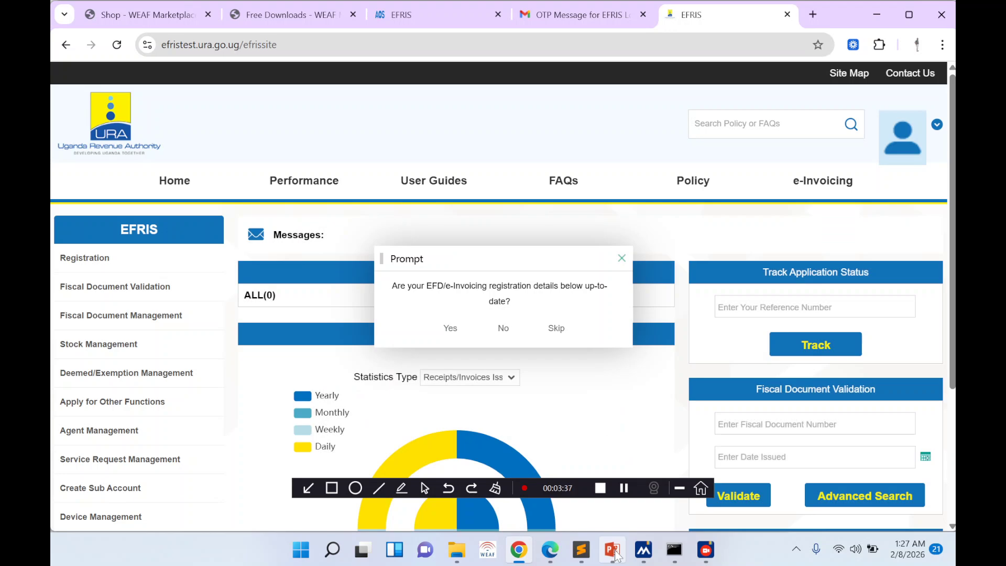
- Copy the SHA-1 thumbprint from the WEAF SSL Certificate Details page
{"action": "left_click", "coordinate": [550, 550]}
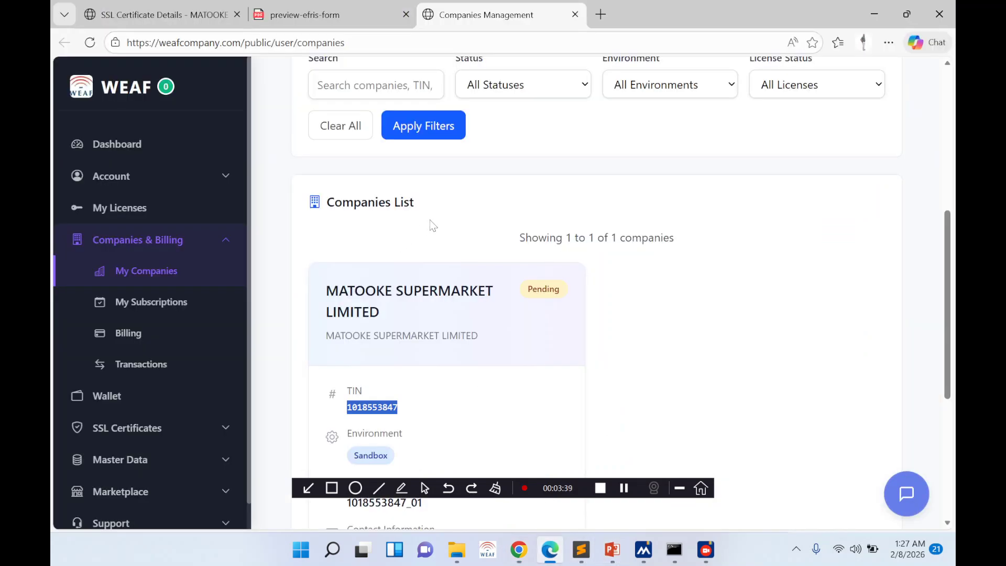
{"action": "left_click", "coordinate": [196, 20]}
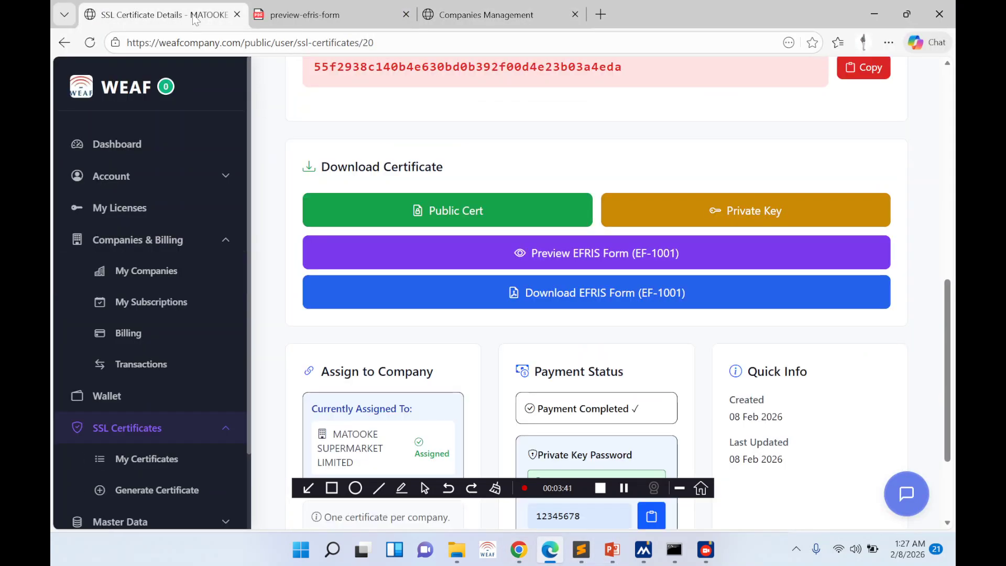
{"action": "scroll", "coordinate": [445, 204], "scroll_direction": "up", "scroll_amount": 1}
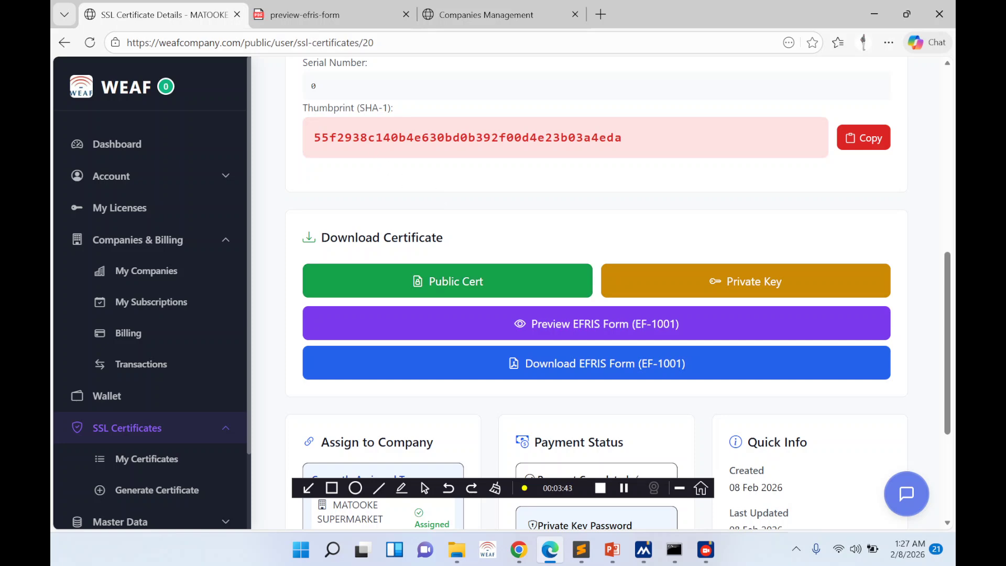
{"action": "left_click", "coordinate": [839, 138]}
{"action": "left_click", "coordinate": [527, 554]}
- Skip the registration details prompt and bring up the Registration menu in the EFRIS sidebar
{"action": "left_click", "coordinate": [556, 328]}
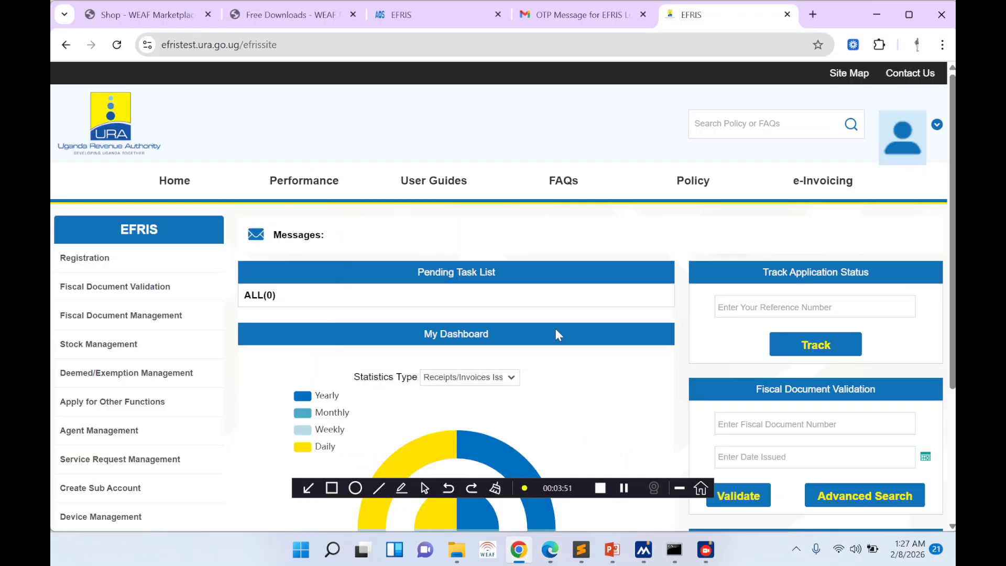
{"action": "left_click", "coordinate": [117, 258]}
{"action": "scroll", "coordinate": [124, 233], "scroll_direction": "down", "scroll_amount": 1}
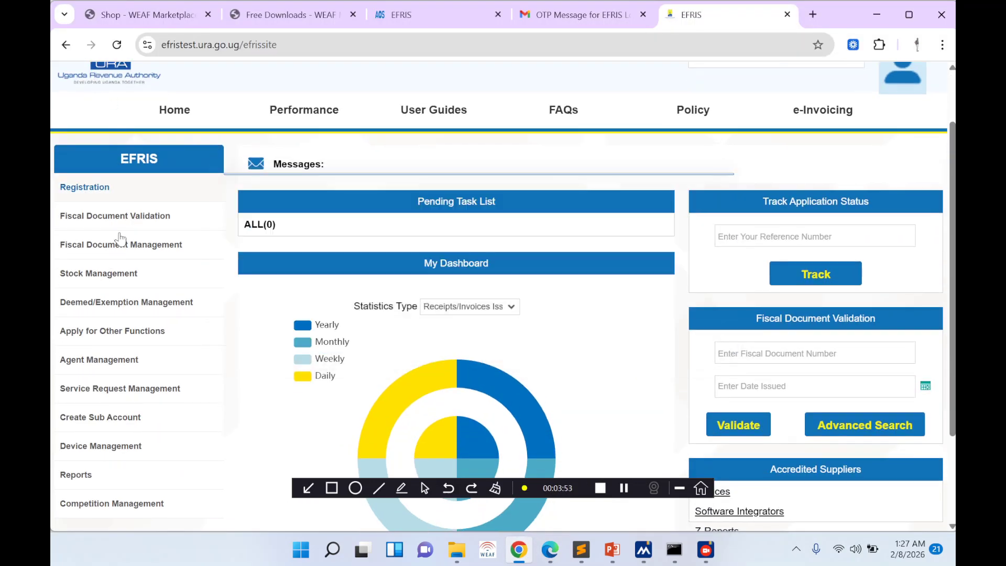
{"action": "scroll", "coordinate": [134, 340], "scroll_direction": "down", "scroll_amount": 1}
{"action": "scroll", "coordinate": [135, 340], "scroll_direction": "up", "scroll_amount": 1}
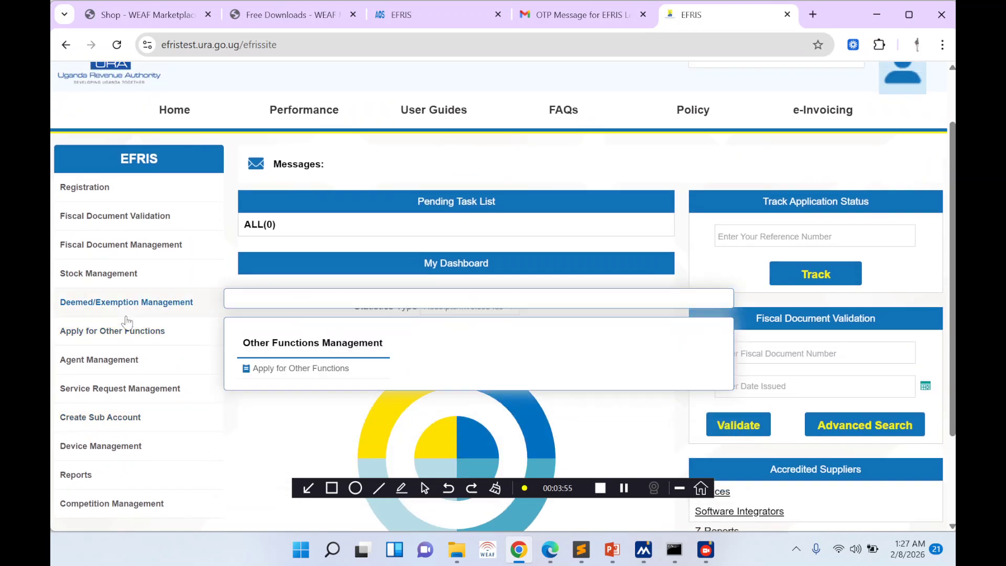
{"action": "mouse_move", "coordinate": [98, 249]}
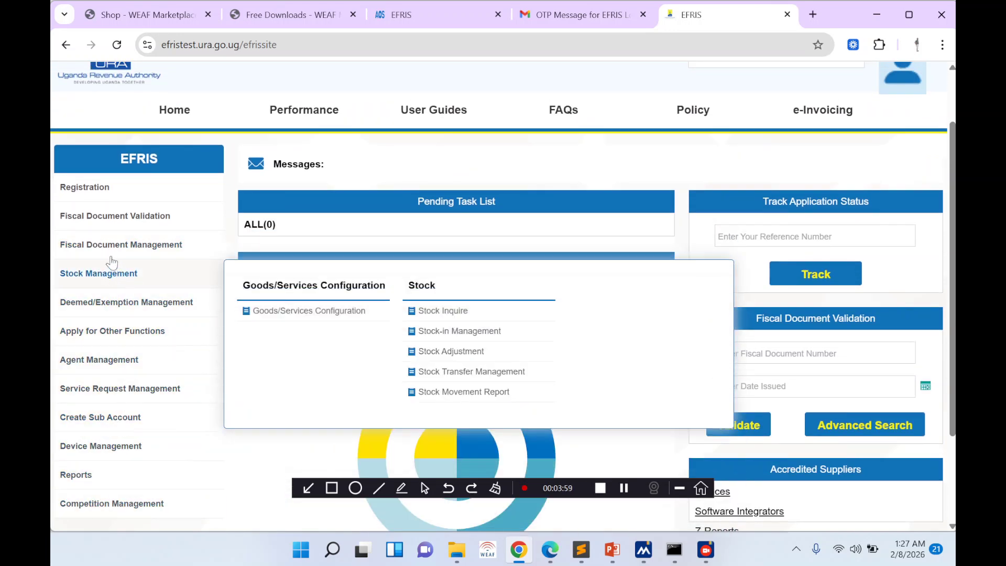
{"action": "mouse_move", "coordinate": [94, 194]}
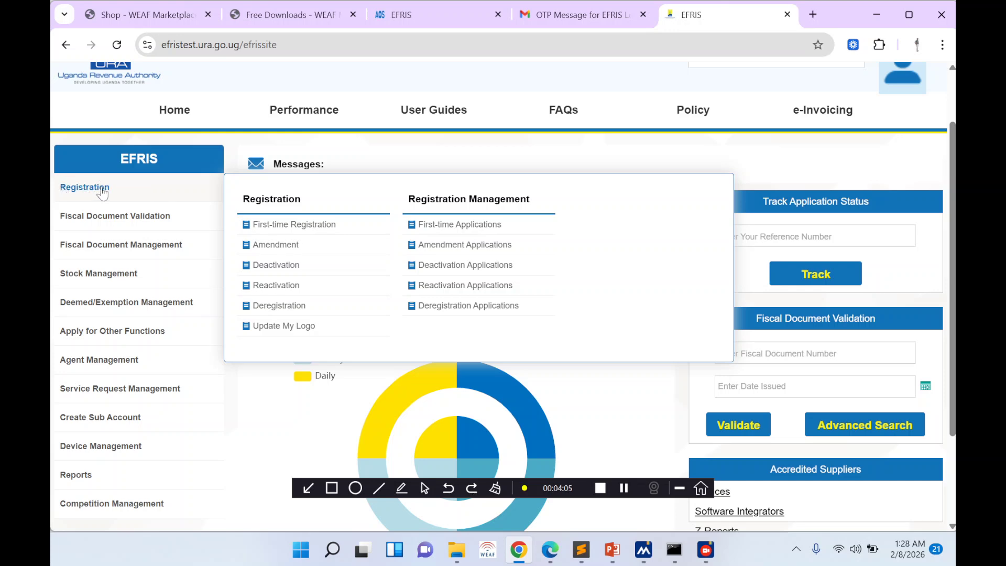
- Open First-time Registration and acknowledge the taxpayer-already-registered notice pointing to Device Management
{"action": "left_click", "coordinate": [292, 226]}
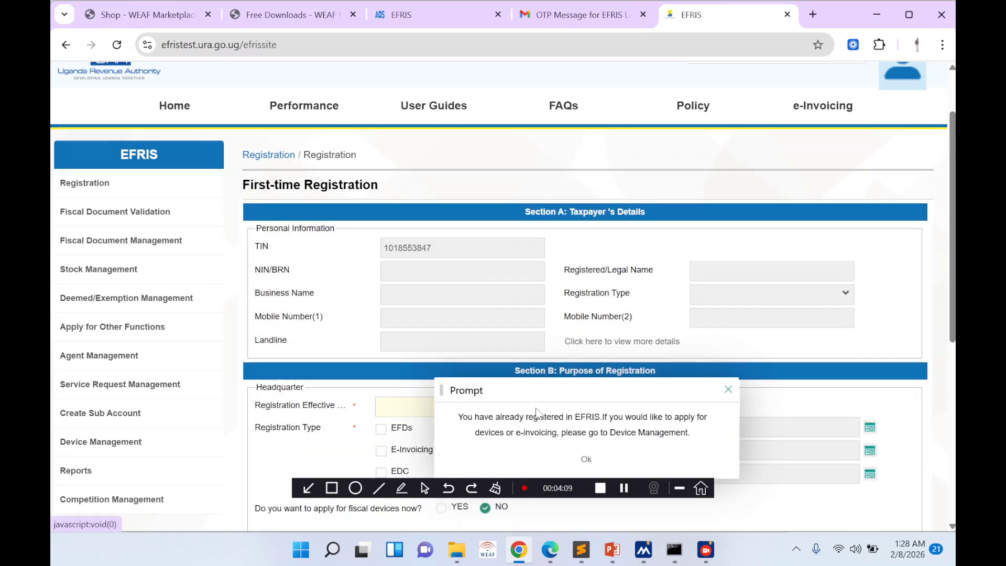
{"action": "scroll", "coordinate": [476, 395], "scroll_direction": "down", "scroll_amount": 5}
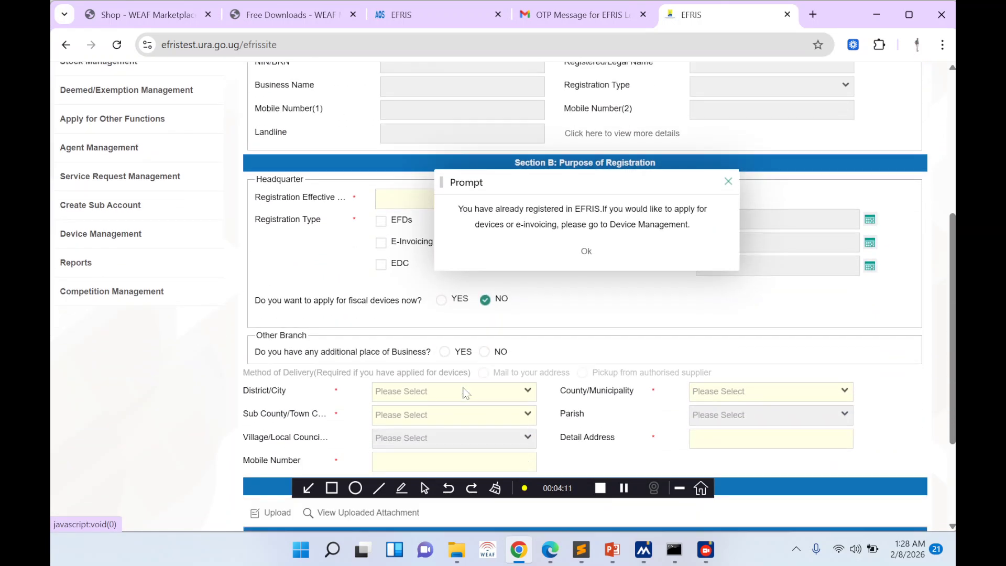
{"action": "scroll", "coordinate": [463, 393], "scroll_direction": "down", "scroll_amount": 3}
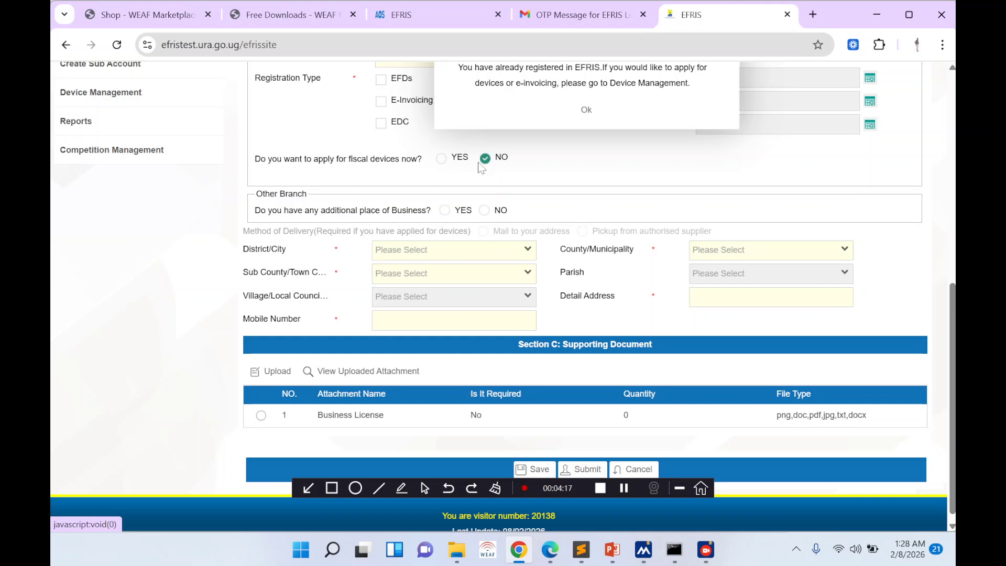
{"action": "scroll", "coordinate": [545, 243], "scroll_direction": "up", "scroll_amount": 3}
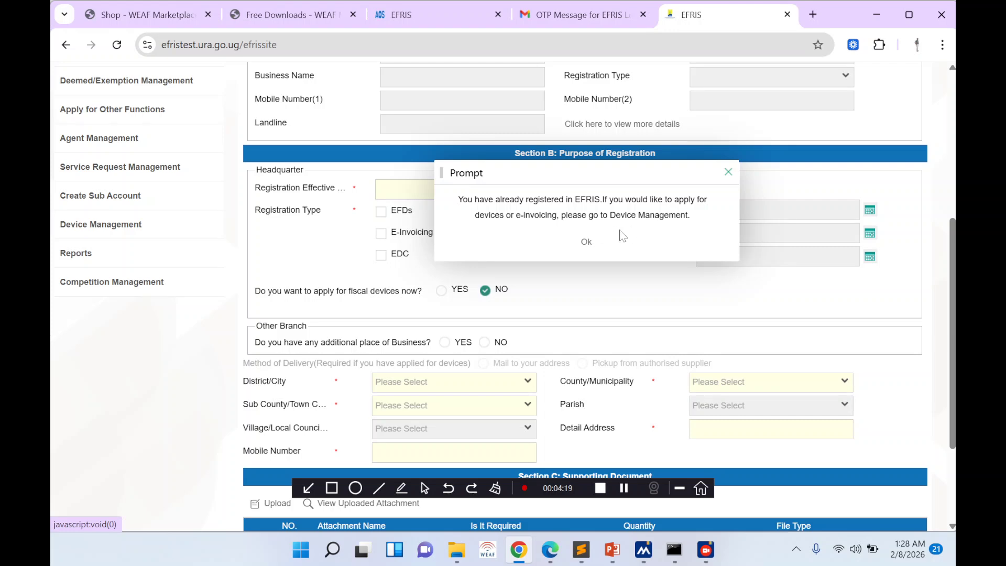
{"action": "left_click", "coordinate": [584, 242]}
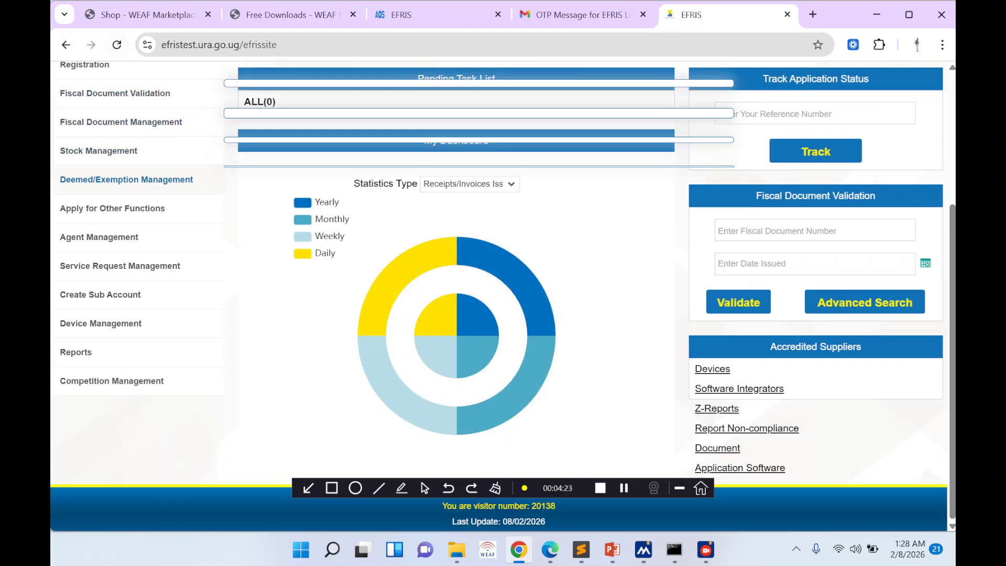
- Go through Device Management to the Thumbprint Configure List under Device Public Key Management
{"action": "mouse_move", "coordinate": [120, 374]}
{"action": "mouse_move", "coordinate": [126, 122]}
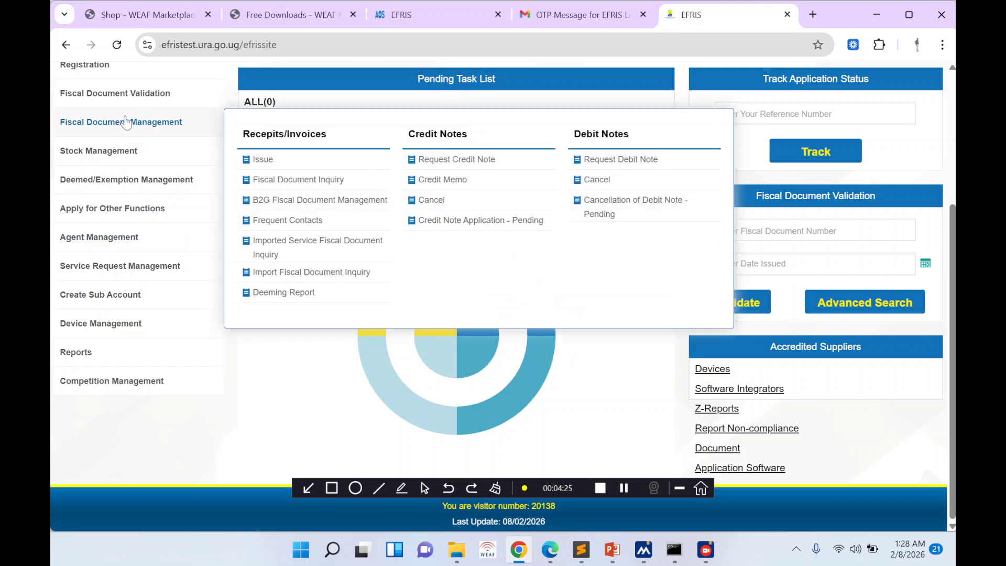
{"action": "mouse_move", "coordinate": [106, 233]}
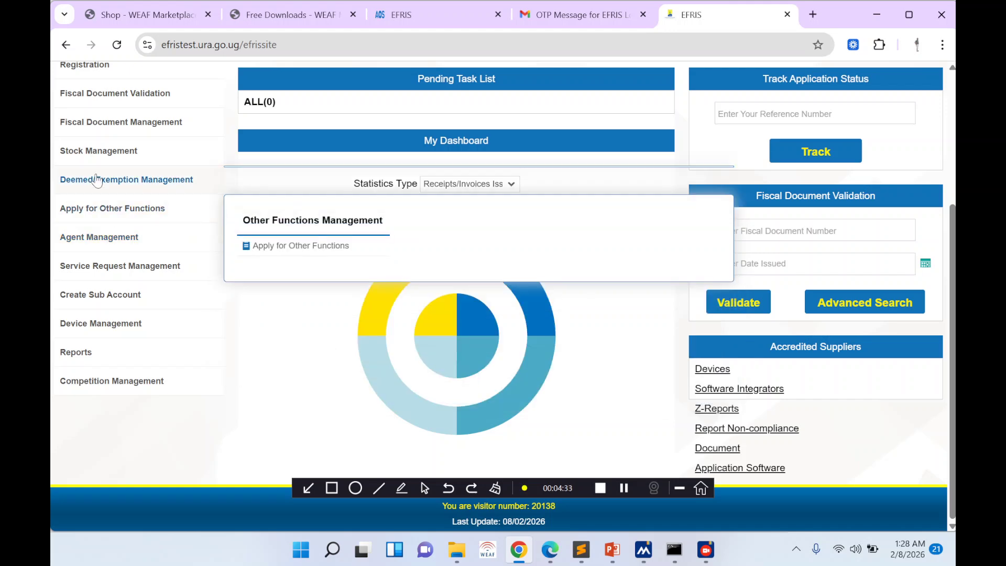
{"action": "mouse_move", "coordinate": [131, 394]}
{"action": "mouse_move", "coordinate": [104, 335]}
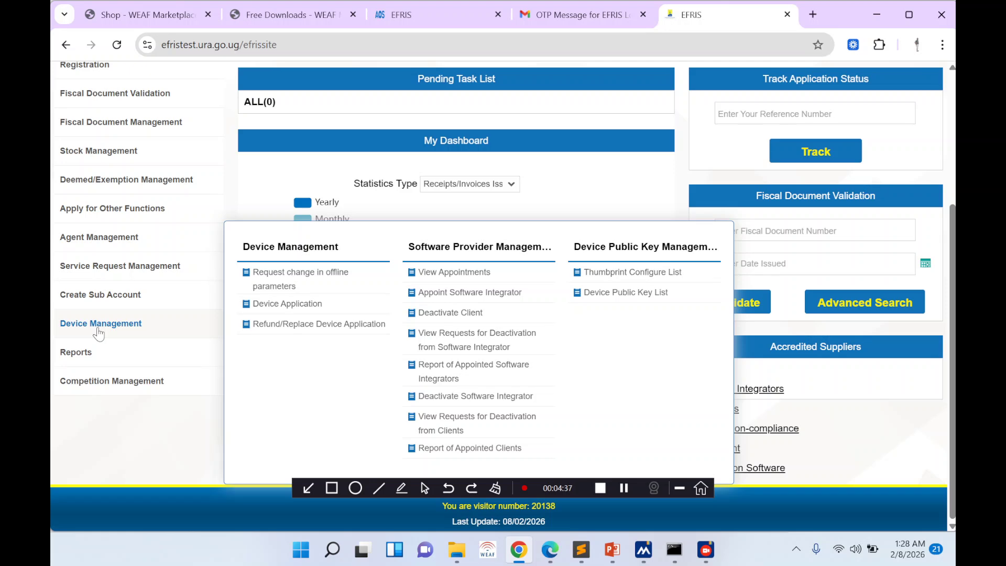
{"action": "left_click", "coordinate": [622, 273]}
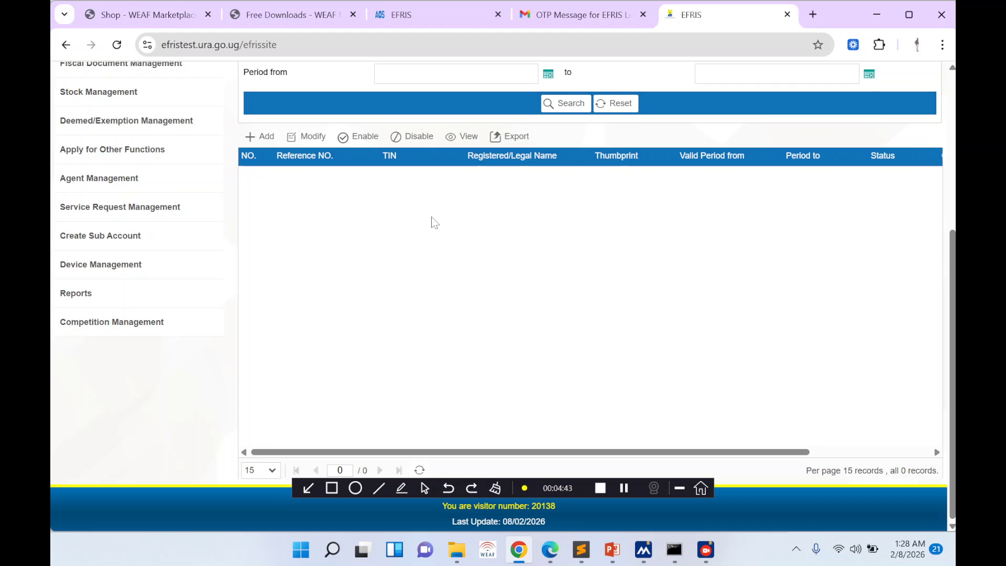
- Add a thumbprint record of type Certificate Authority Signed with the SHA-1 thumbprint pasted in
{"action": "left_click", "coordinate": [565, 103]}
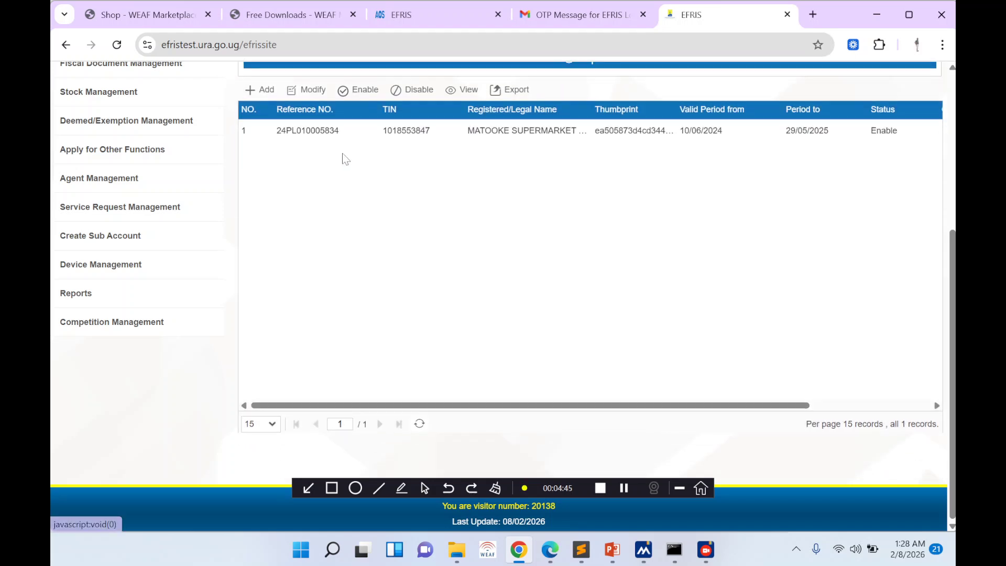
{"action": "left_click", "coordinate": [263, 85]}
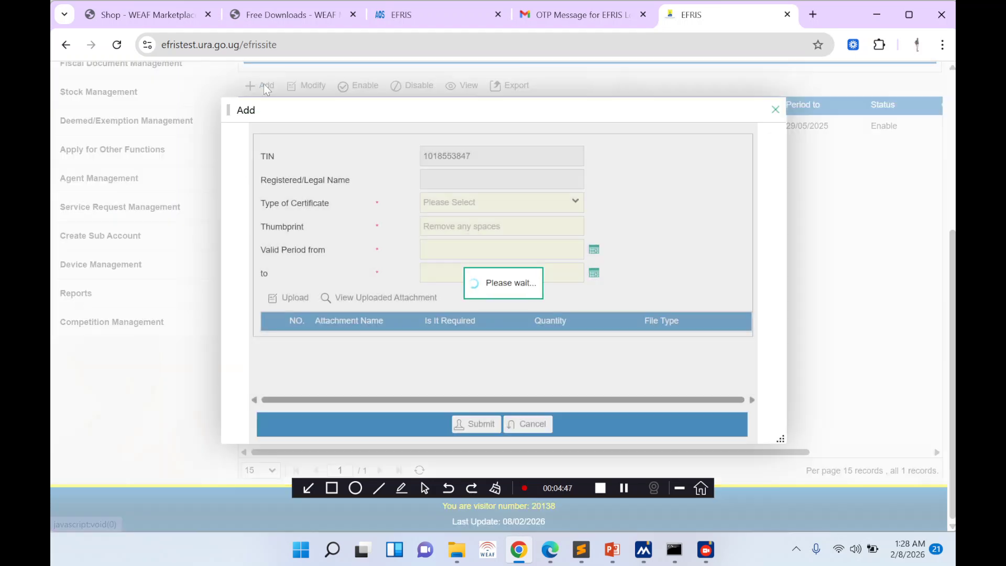
{"action": "left_click", "coordinate": [553, 206]}
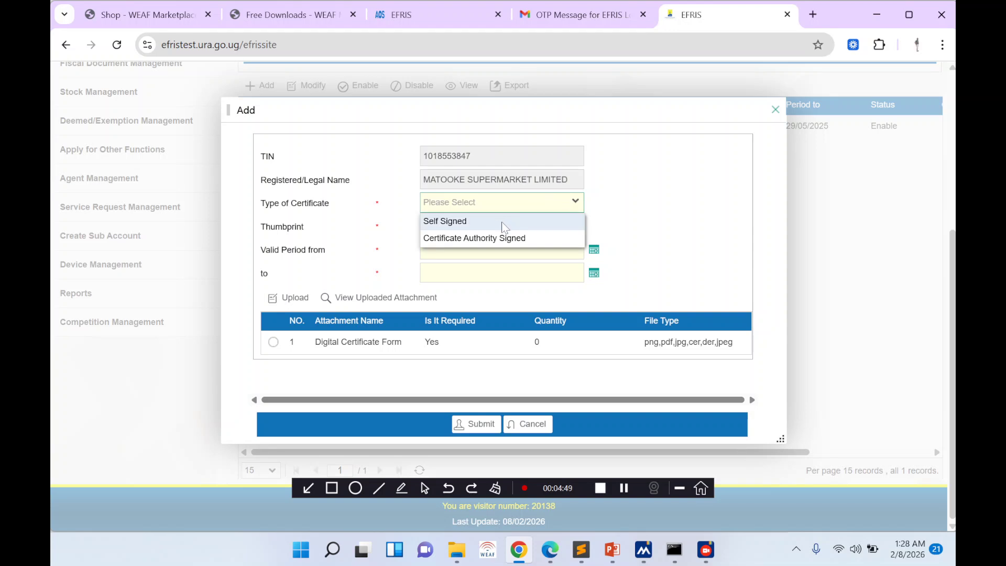
{"action": "left_click", "coordinate": [495, 239]}
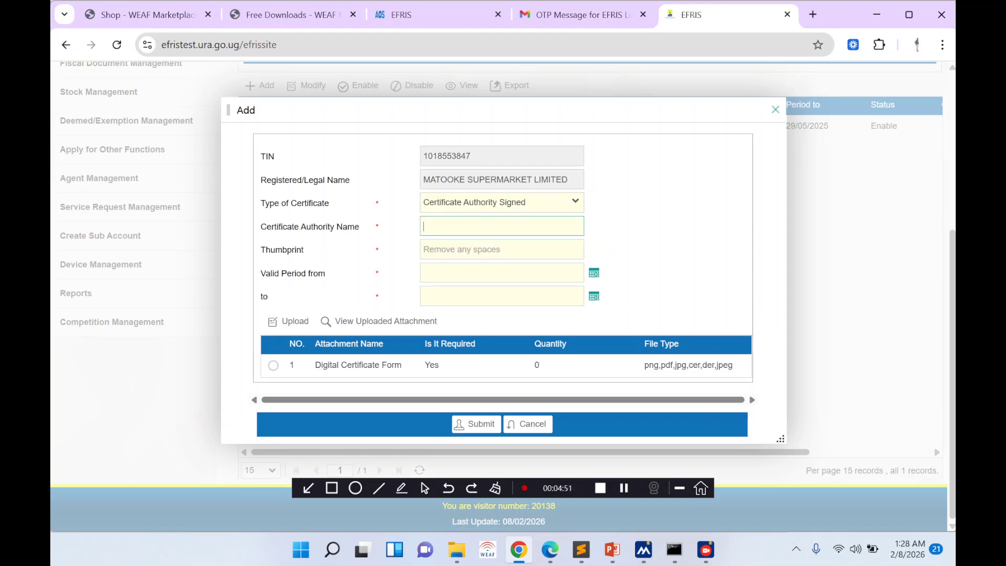
{"action": "left_click", "coordinate": [444, 246]}
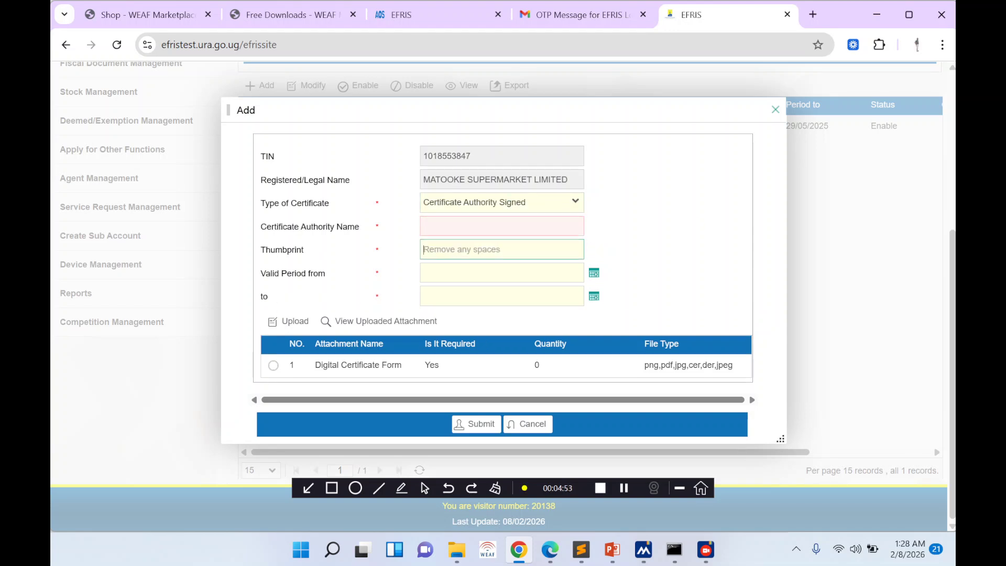
{"action": "key", "text": "ctrl+v"}
{"action": "key", "text": "shift+Tab"}
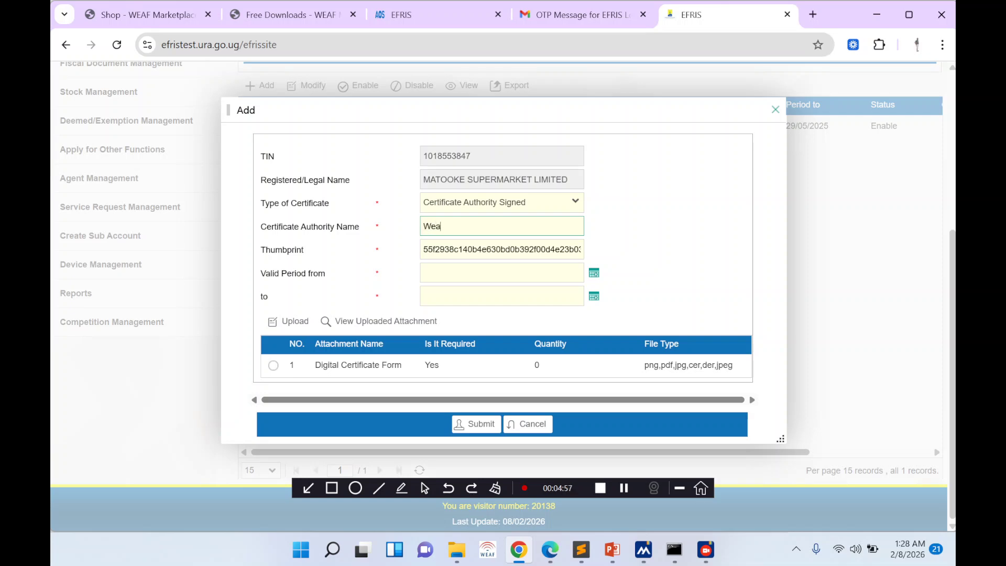
- Close the old preview and open a fresh EF-1001 EFRIS form preview for MATOOKE SUPERMARKET LIMITED
{"action": "type", "text": "Wea"}
{"action": "left_click", "coordinate": [308, 20]}
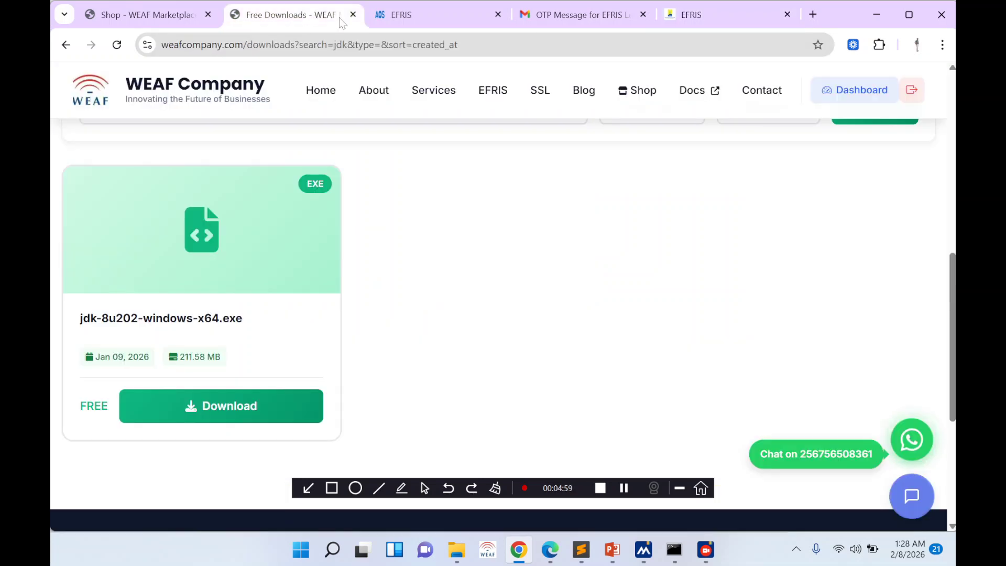
{"action": "left_click", "coordinate": [564, 541]}
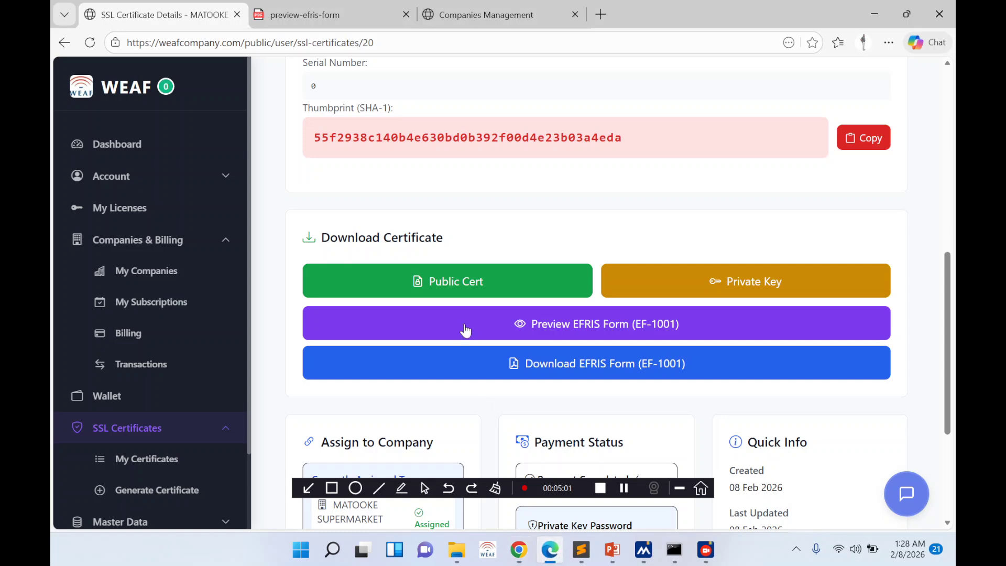
{"action": "left_click", "coordinate": [406, 15]}
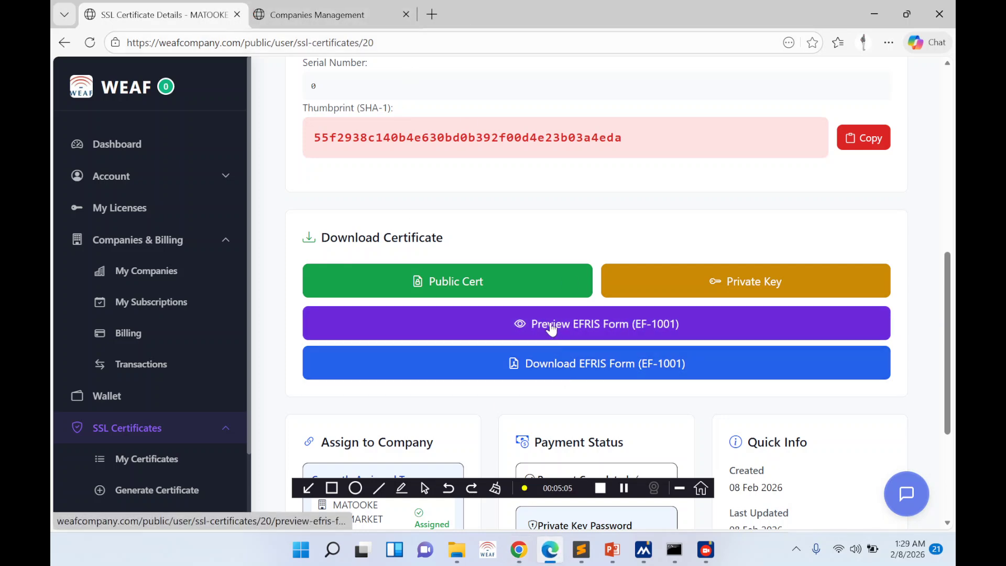
{"action": "left_click", "coordinate": [566, 366]}
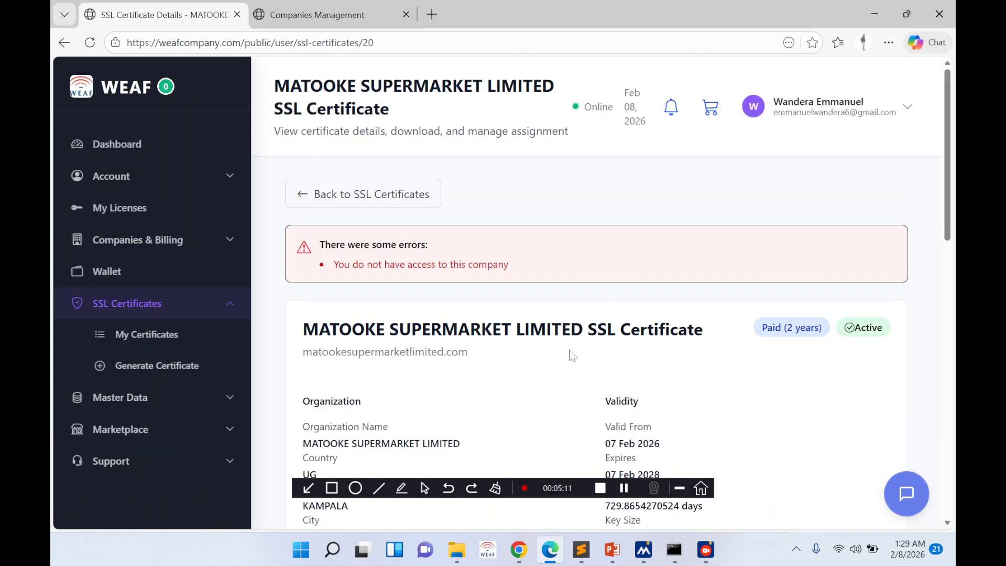
{"action": "scroll", "coordinate": [527, 369], "scroll_direction": "down", "scroll_amount": 6}
{"action": "scroll", "coordinate": [550, 388], "scroll_direction": "down", "scroll_amount": 3}
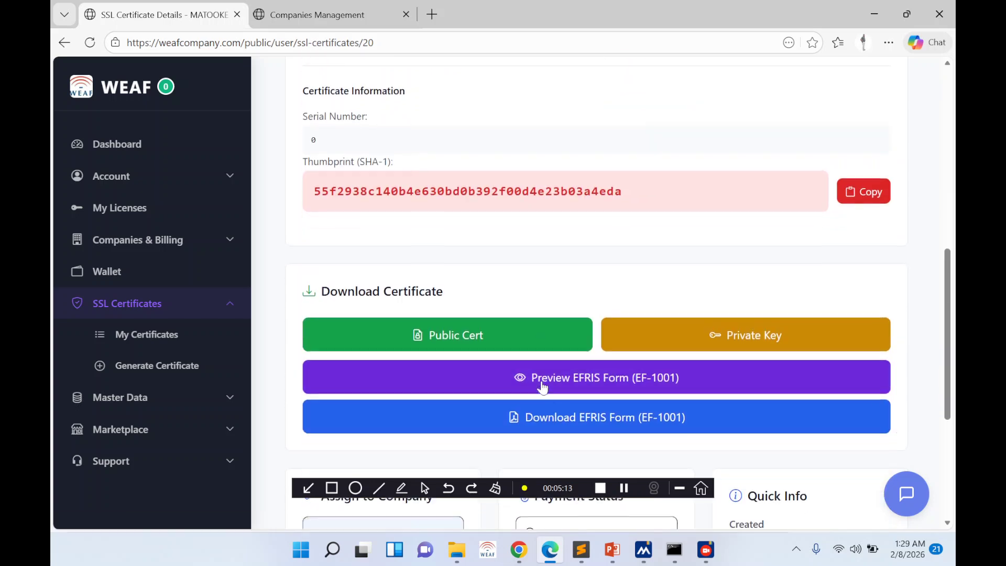
{"action": "left_click", "coordinate": [564, 376]}
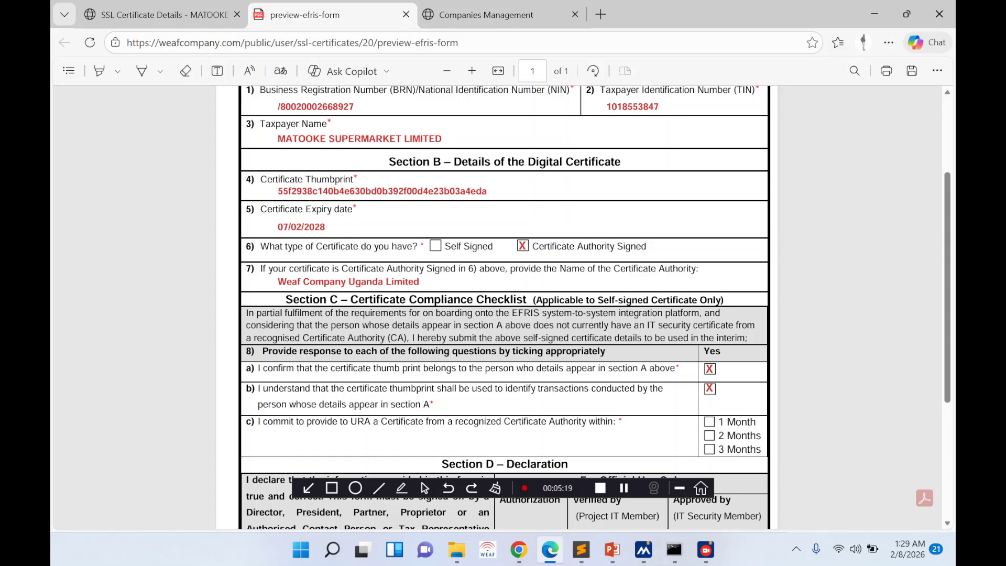
- Copy 'Weaf Company Uganda Limited' from the form into the EFRIS Certificate Authority Name field
{"action": "key", "text": "ctrl+shift+Tab"}
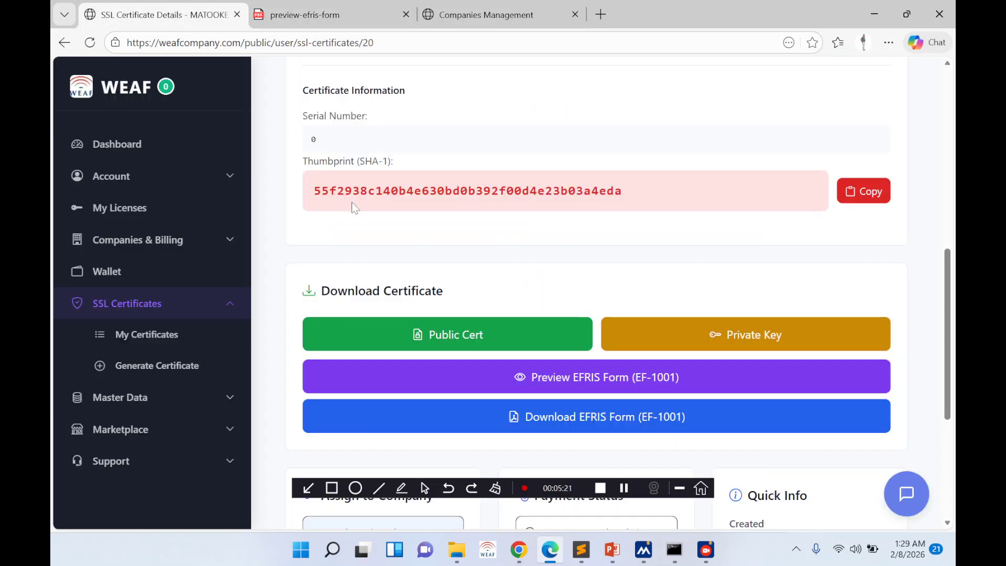
{"action": "left_click", "coordinate": [335, 16]}
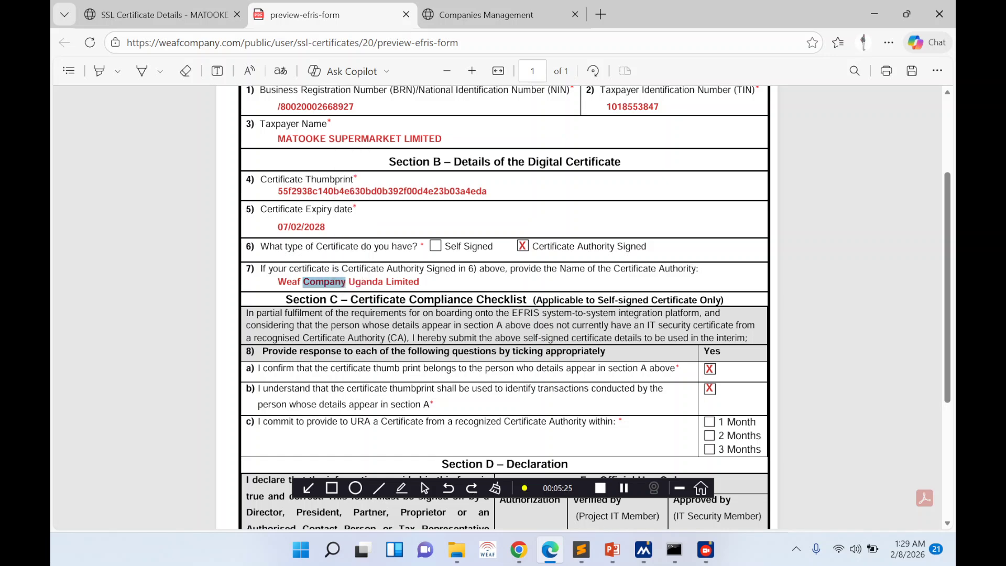
{"action": "triple_click", "coordinate": [325, 281]}
{"action": "key", "text": "ctrl+c"}
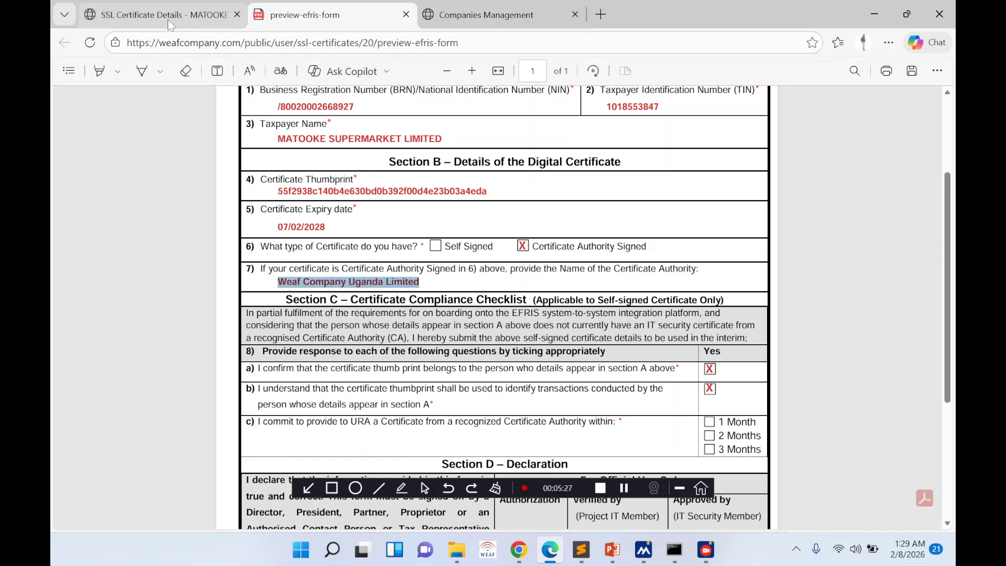
{"action": "left_click", "coordinate": [519, 551]}
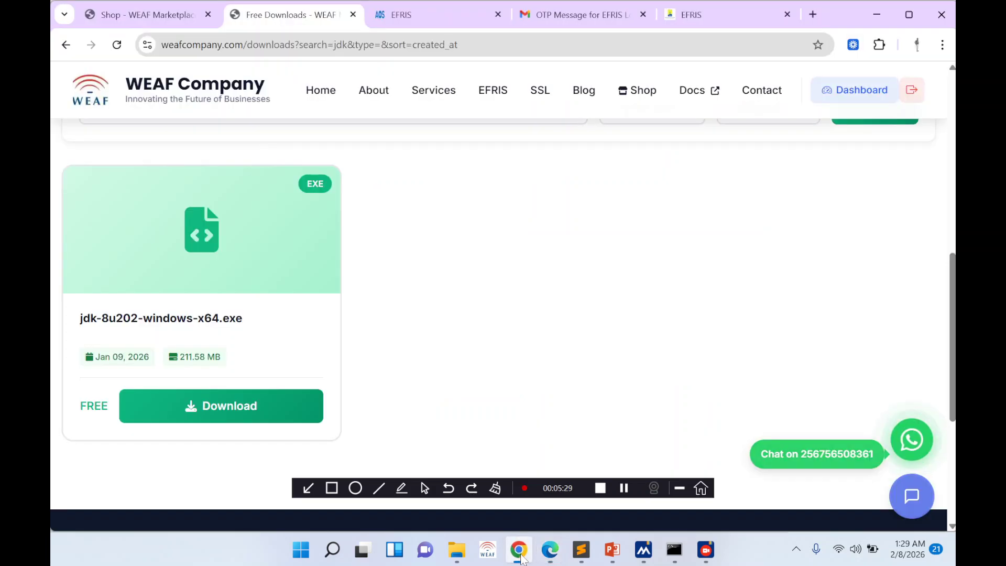
{"action": "left_click", "coordinate": [549, 555]}
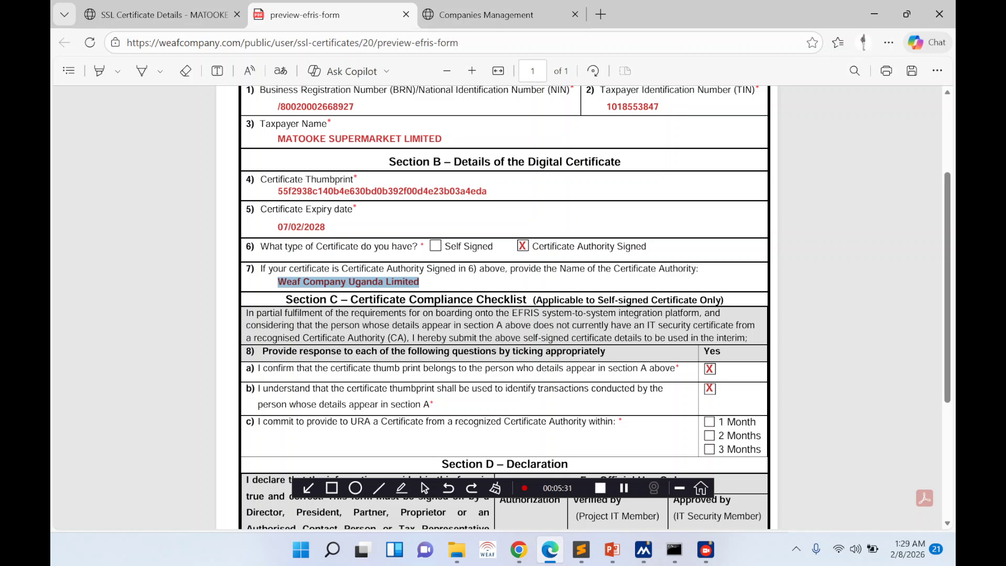
{"action": "left_click", "coordinate": [477, 14]}
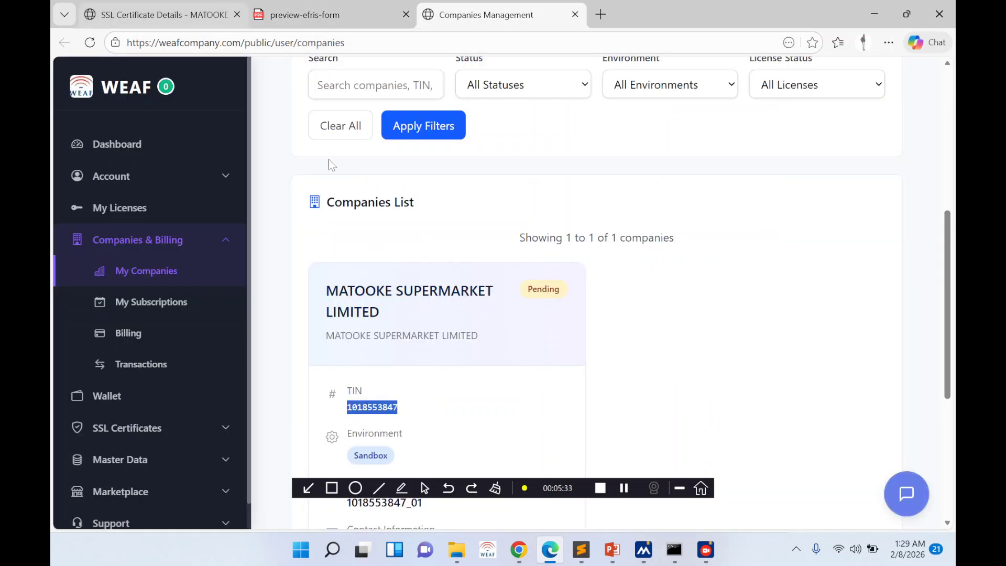
{"action": "left_click", "coordinate": [519, 550]}
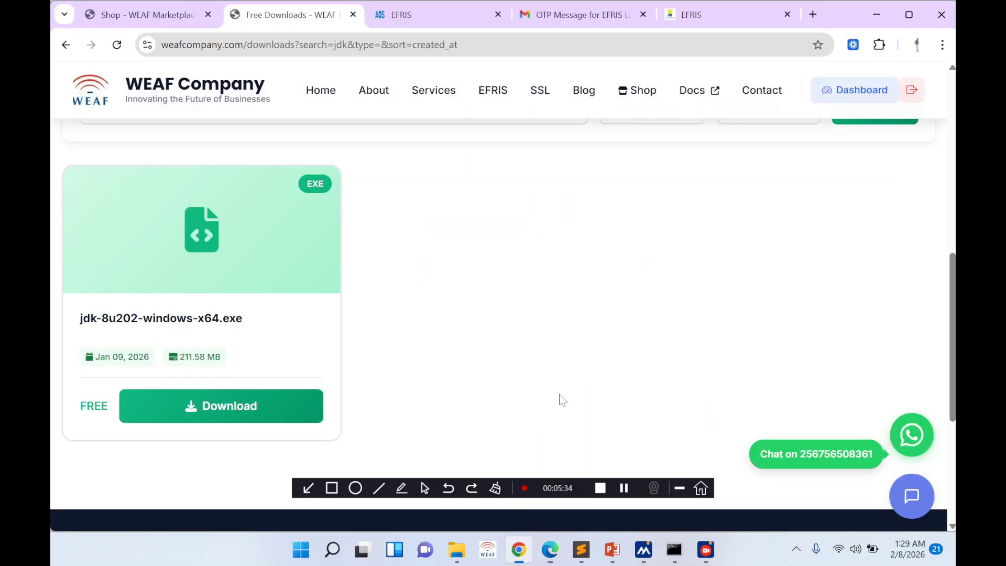
{"action": "left_click", "coordinate": [681, 14]}
{"action": "key", "text": "ctrl+a"}
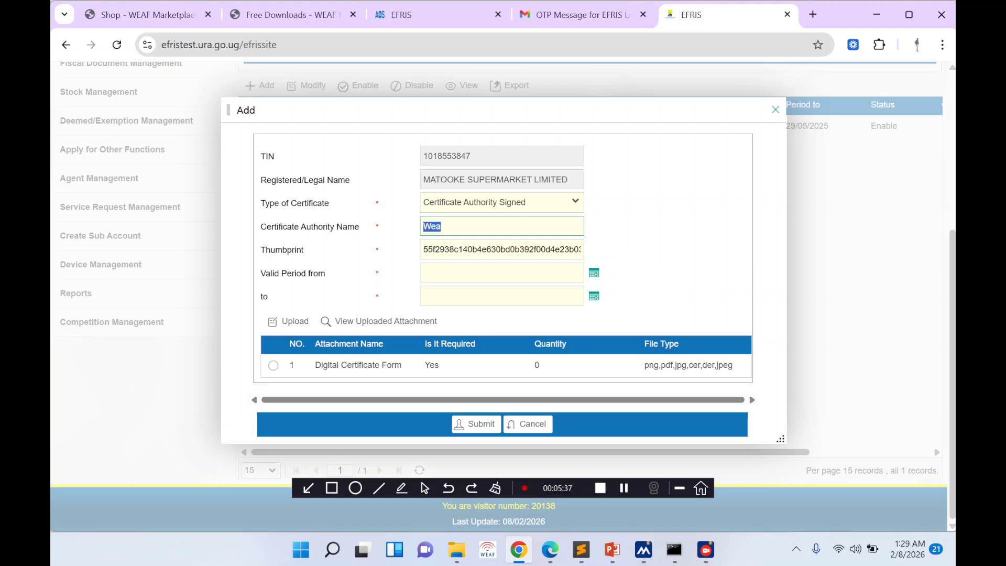
{"action": "key", "text": "ctrl+v"}
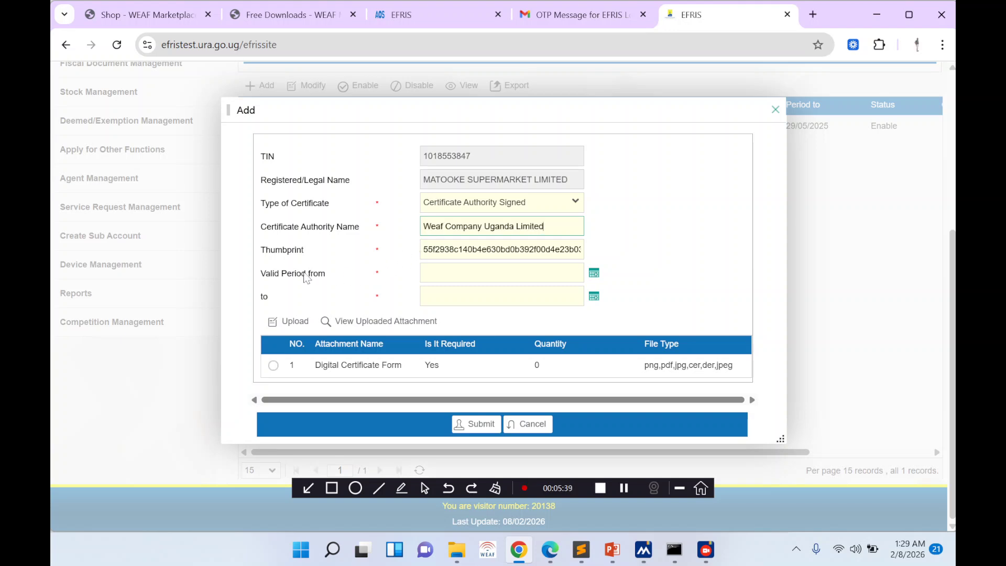
- Check the certificate expiry date on the EF-1001 form preview
{"action": "left_click", "coordinate": [552, 553]}
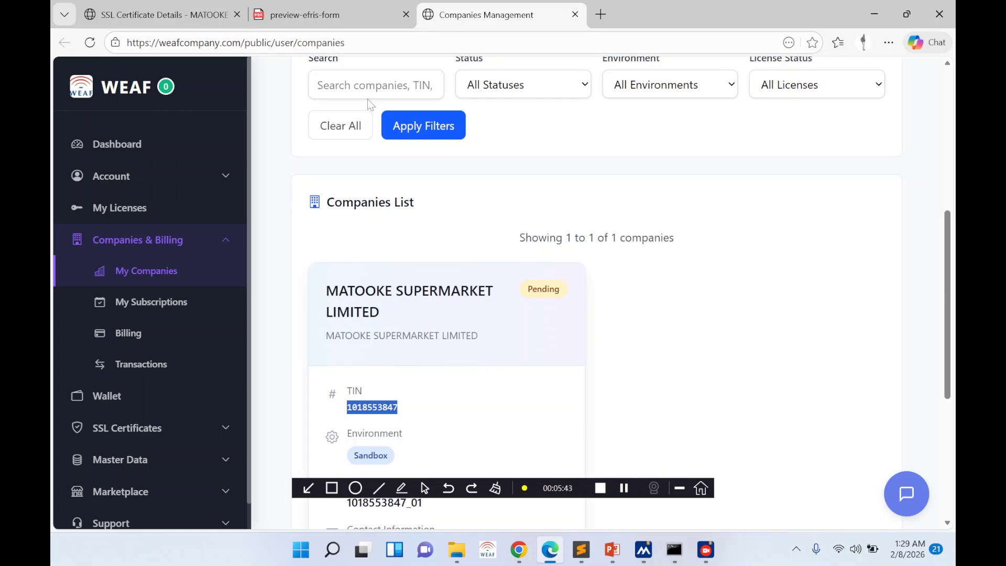
{"action": "left_click", "coordinate": [333, 11]}
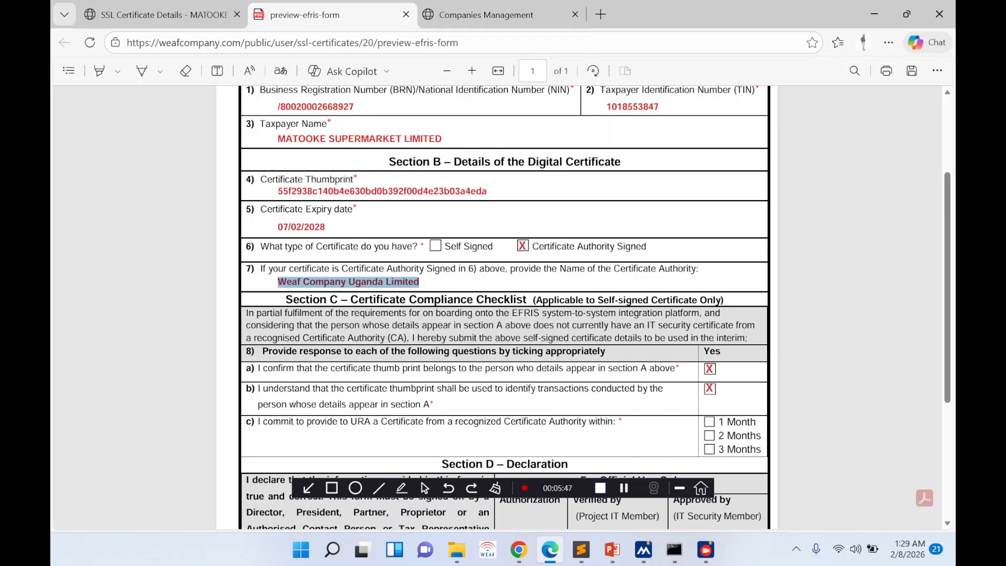
{"action": "left_click_drag", "start_coordinate": [278, 227], "coordinate": [305, 228]}
{"action": "left_click", "coordinate": [305, 228]}
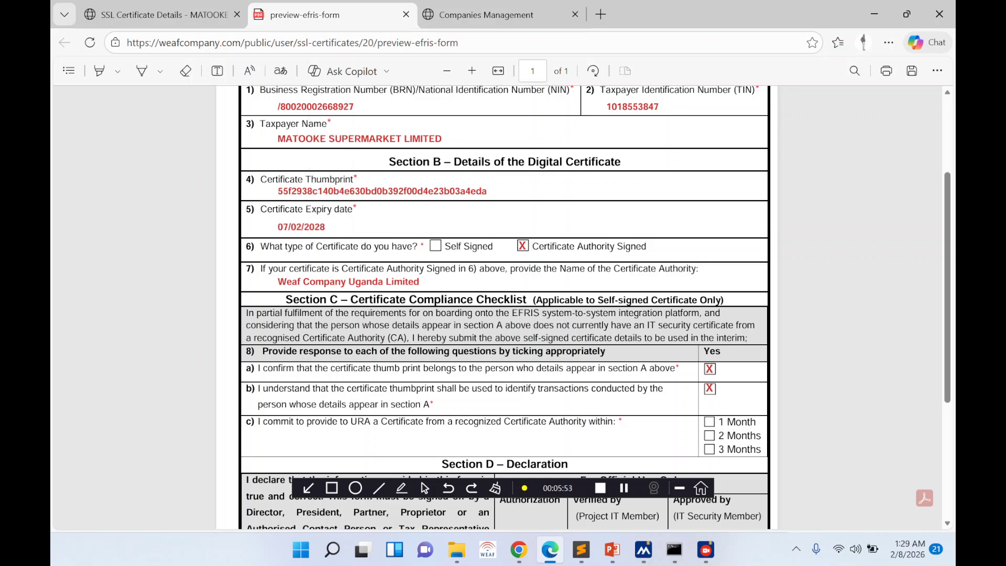
- Set the certificate validity from 08/02/2026 to 07/02/2028, then bring up the EF-1001 form preview
{"action": "left_click", "coordinate": [519, 549]}
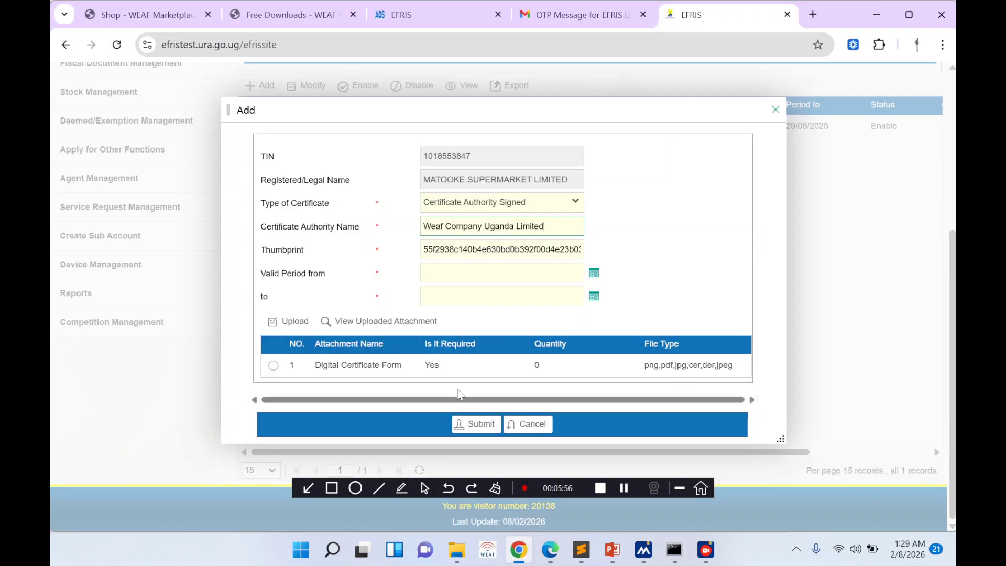
{"action": "left_click", "coordinate": [594, 275]}
{"action": "left_click", "coordinate": [438, 344]}
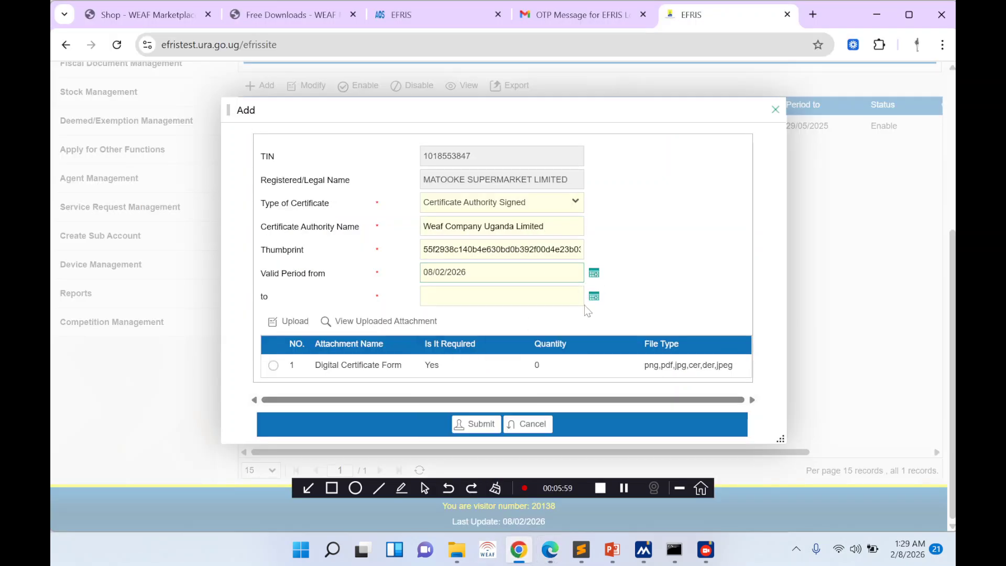
{"action": "left_click", "coordinate": [594, 297]}
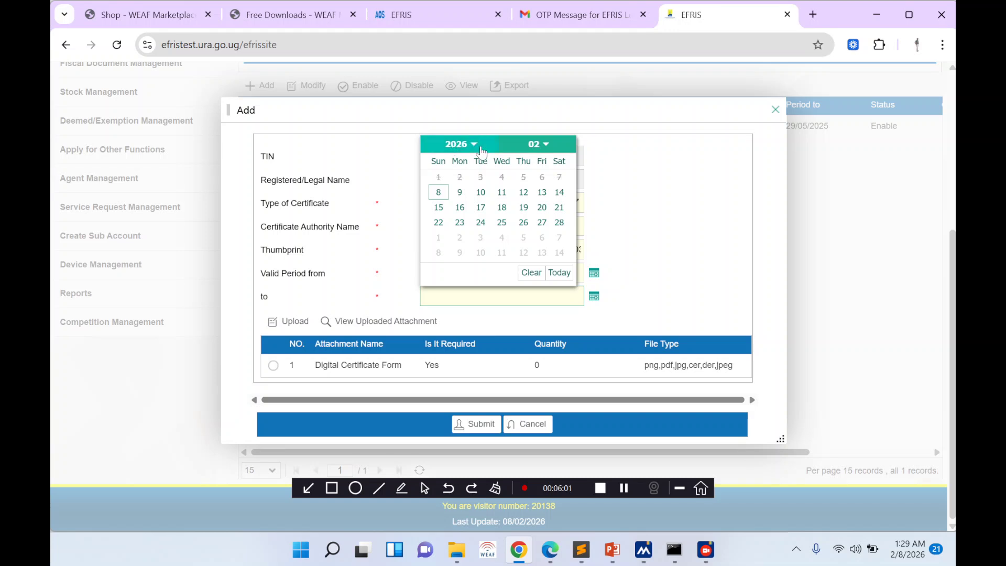
{"action": "left_click", "coordinate": [473, 146]}
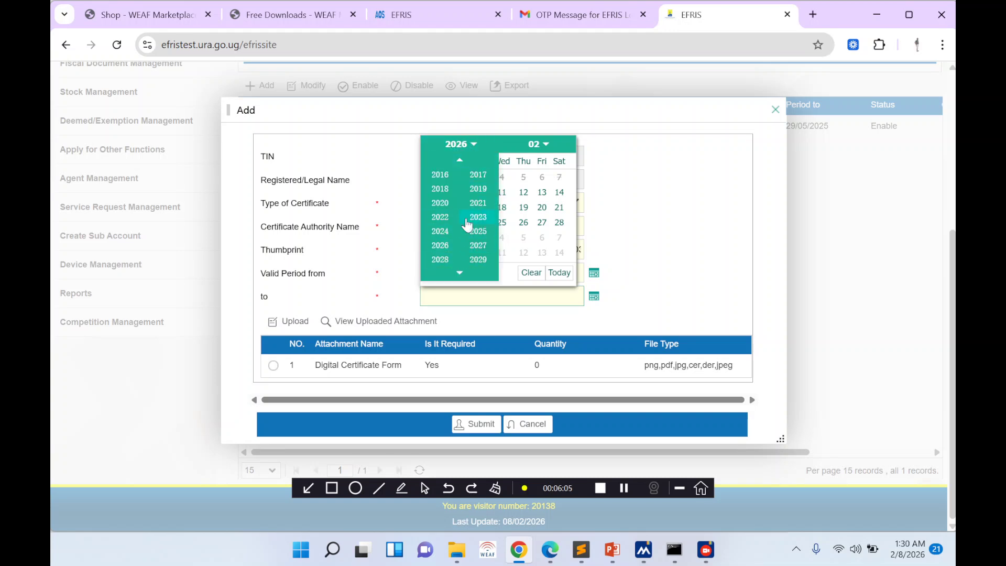
{"action": "left_click", "coordinate": [449, 259]}
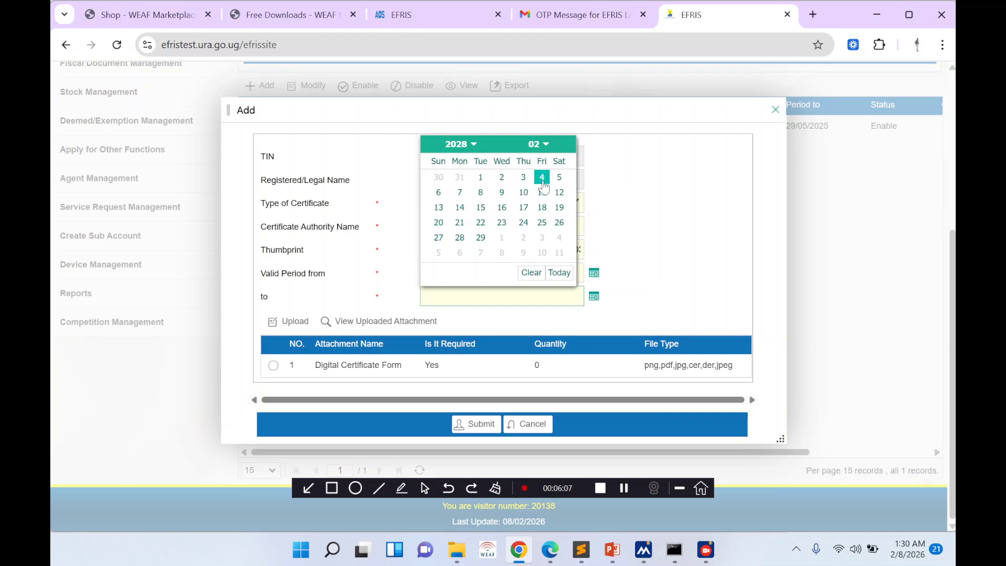
{"action": "left_click", "coordinate": [459, 192]}
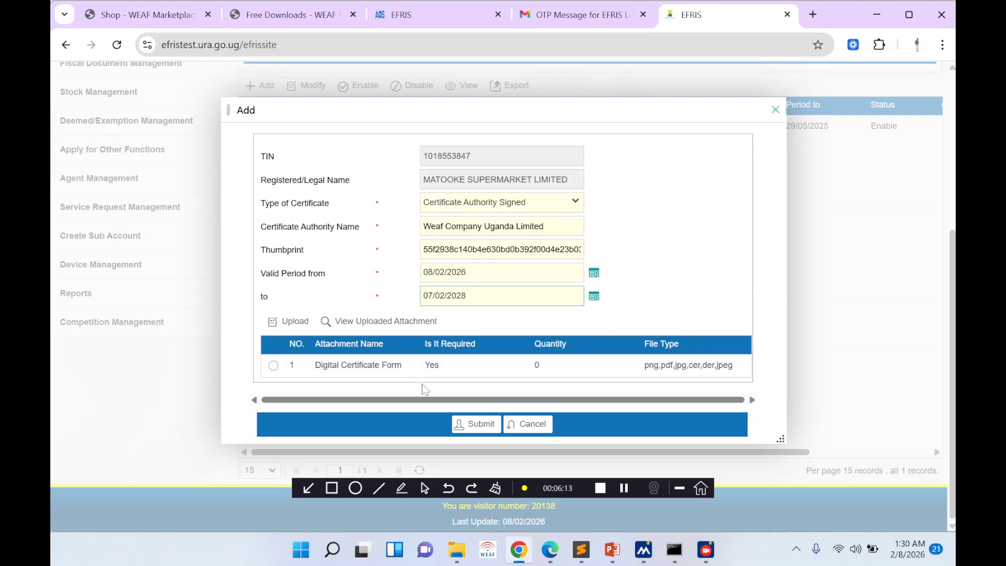
{"action": "left_click", "coordinate": [545, 551]}
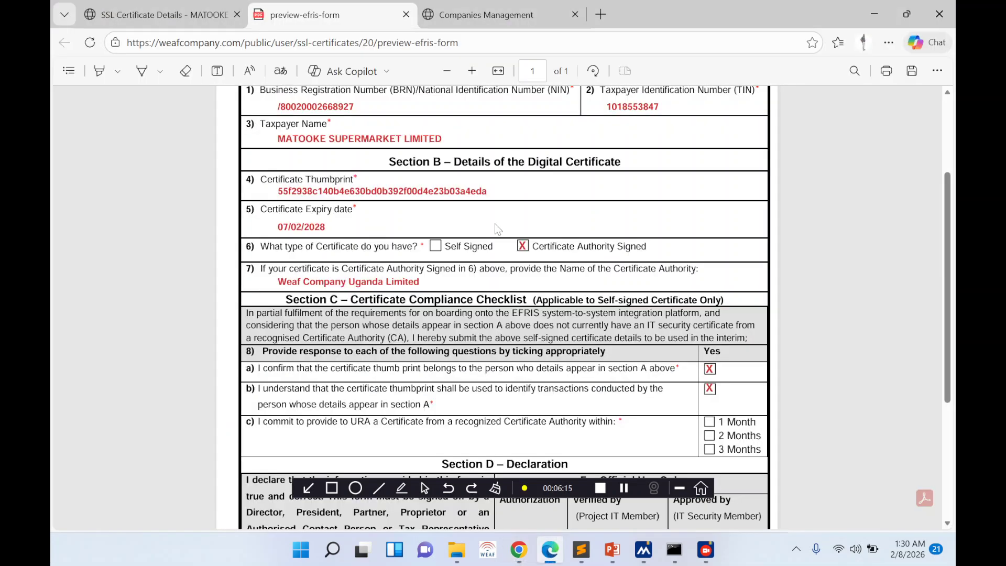
- Start saving the EF-1001 form PDF and browse drive D's folders, including WEAF COMPANY PROJECTS
{"action": "scroll", "coordinate": [503, 308], "scroll_direction": "down", "scroll_amount": 3}
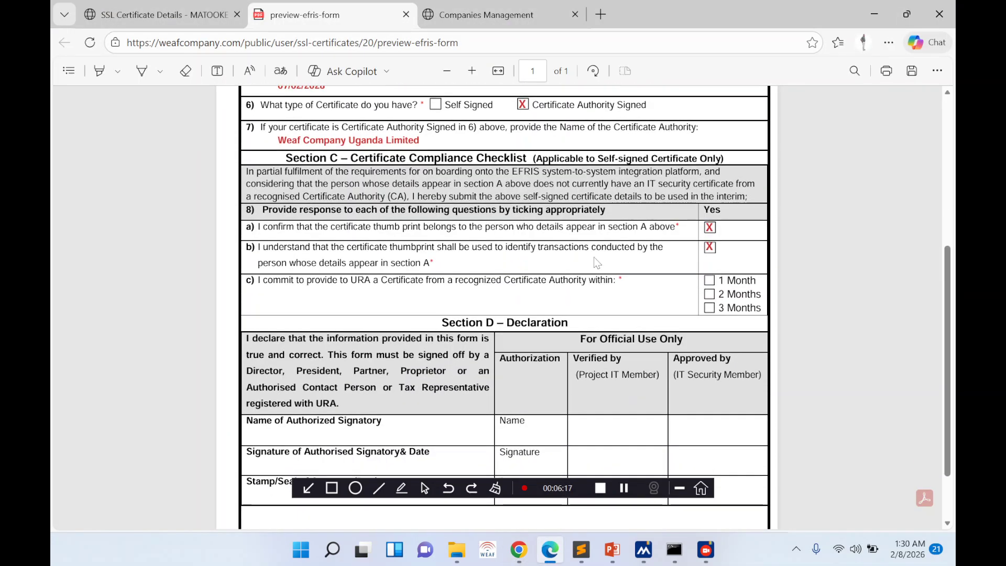
{"action": "left_click", "coordinate": [912, 74]}
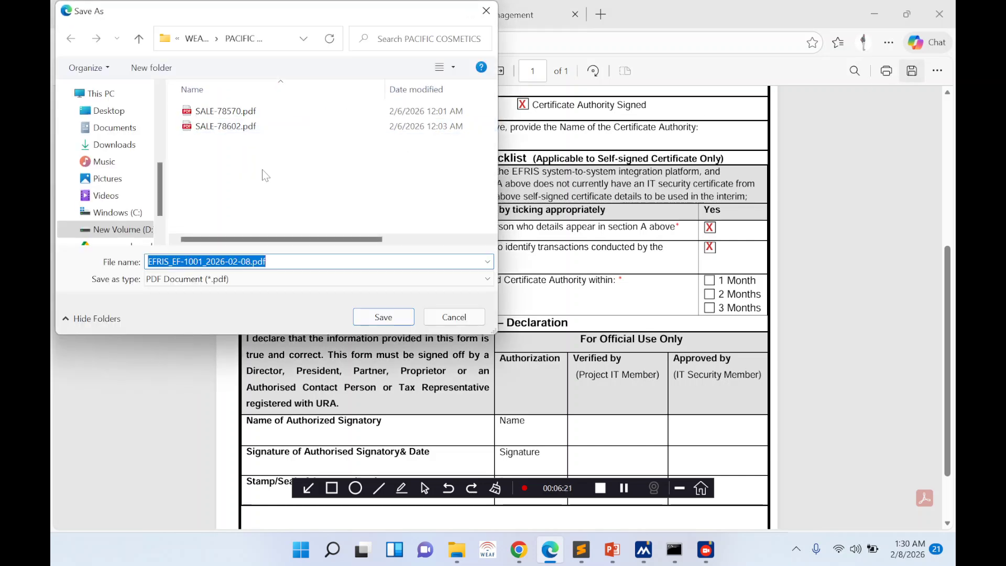
{"action": "scroll", "coordinate": [112, 195], "scroll_direction": "down", "scroll_amount": 1}
{"action": "left_click", "coordinate": [116, 207]}
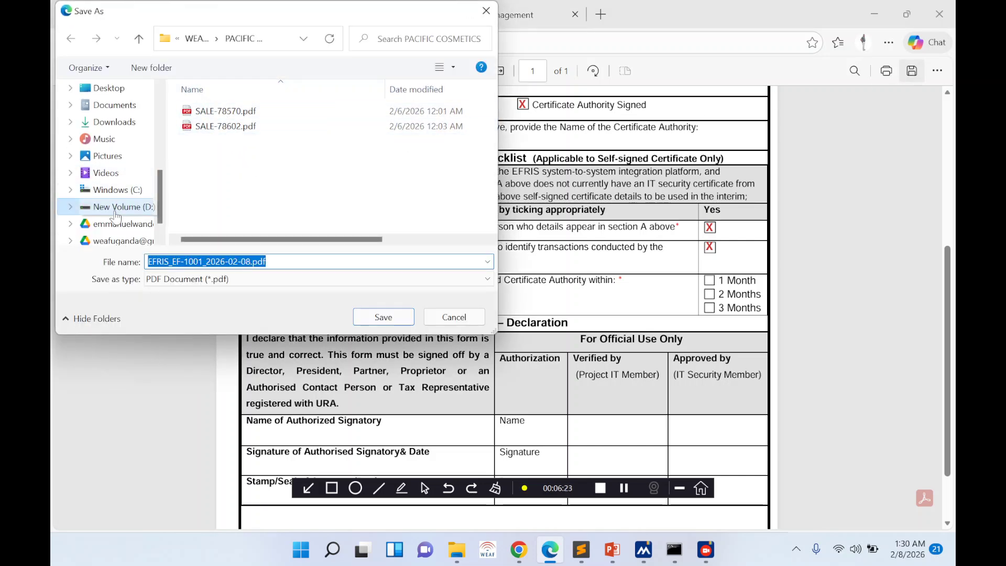
{"action": "scroll", "coordinate": [229, 206], "scroll_direction": "down", "scroll_amount": 1}
{"action": "scroll", "coordinate": [229, 206], "scroll_direction": "down", "scroll_amount": 1}
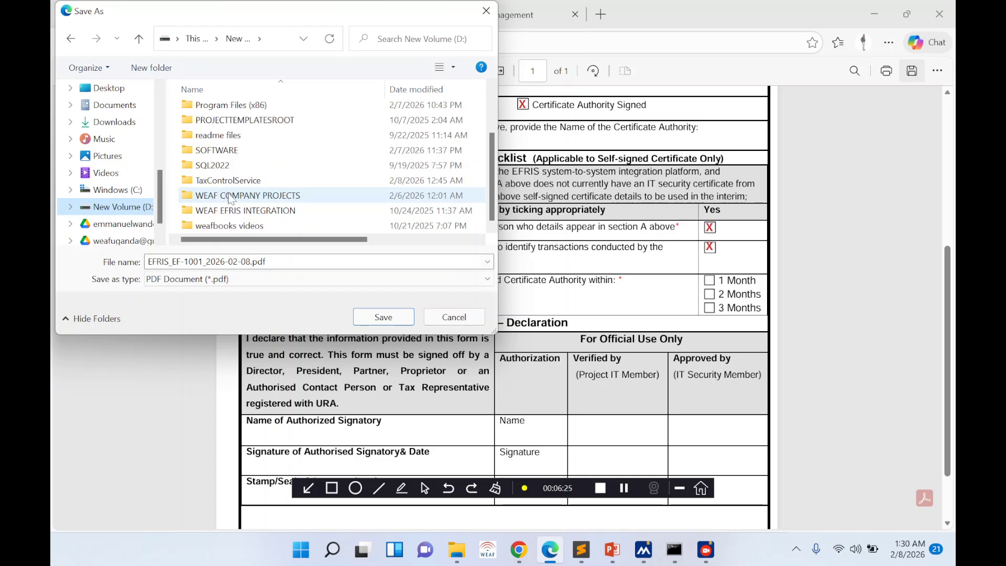
{"action": "double_click", "coordinate": [229, 196]}
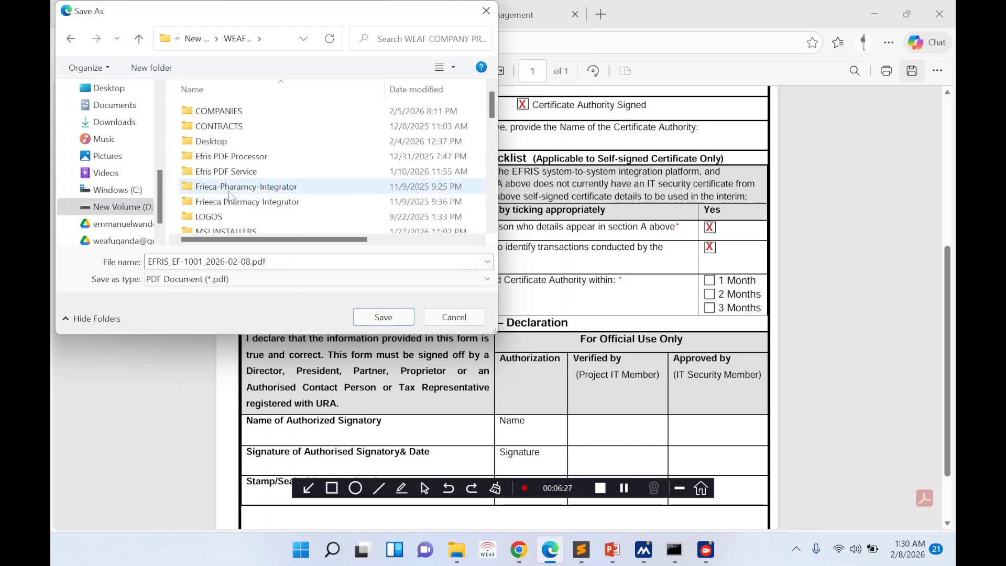
{"action": "scroll", "coordinate": [229, 198], "scroll_direction": "down", "scroll_amount": 2}
{"action": "scroll", "coordinate": [229, 196], "scroll_direction": "down", "scroll_amount": 1}
{"action": "scroll", "coordinate": [229, 197], "scroll_direction": "down", "scroll_amount": 2}
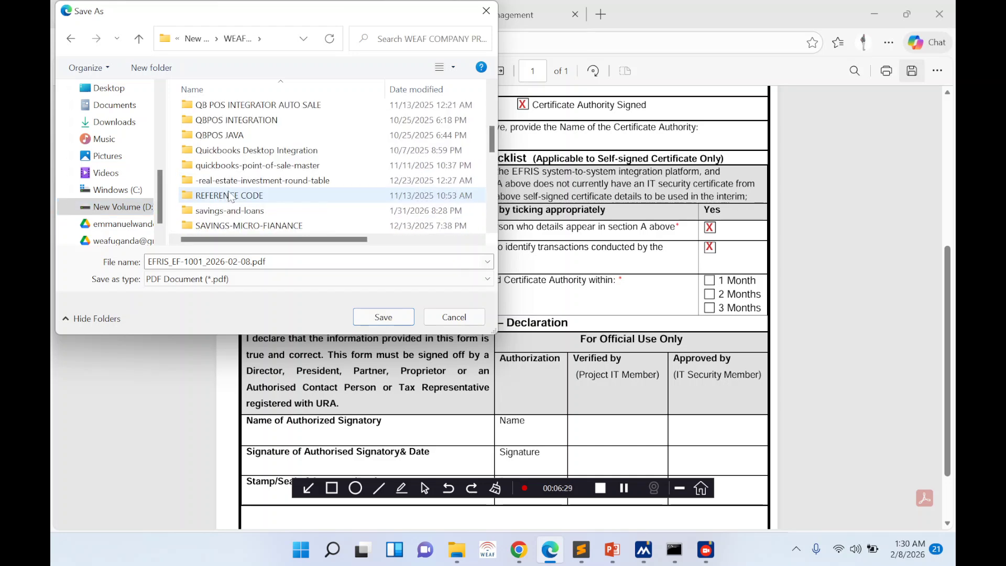
{"action": "scroll", "coordinate": [229, 197], "scroll_direction": "up", "scroll_amount": 1}
{"action": "scroll", "coordinate": [229, 197], "scroll_direction": "up", "scroll_amount": 2}
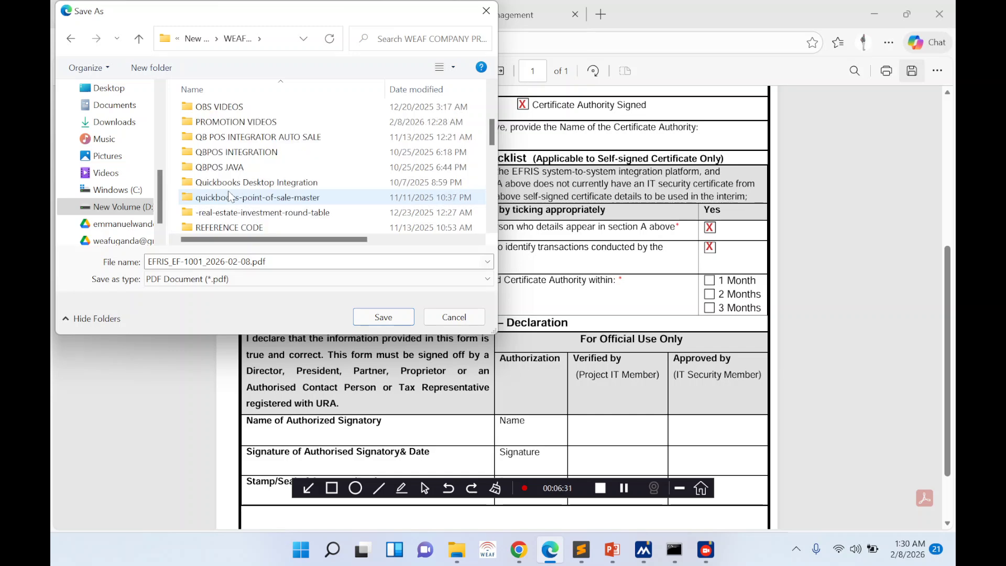
{"action": "scroll", "coordinate": [229, 197], "scroll_direction": "up", "scroll_amount": 1}
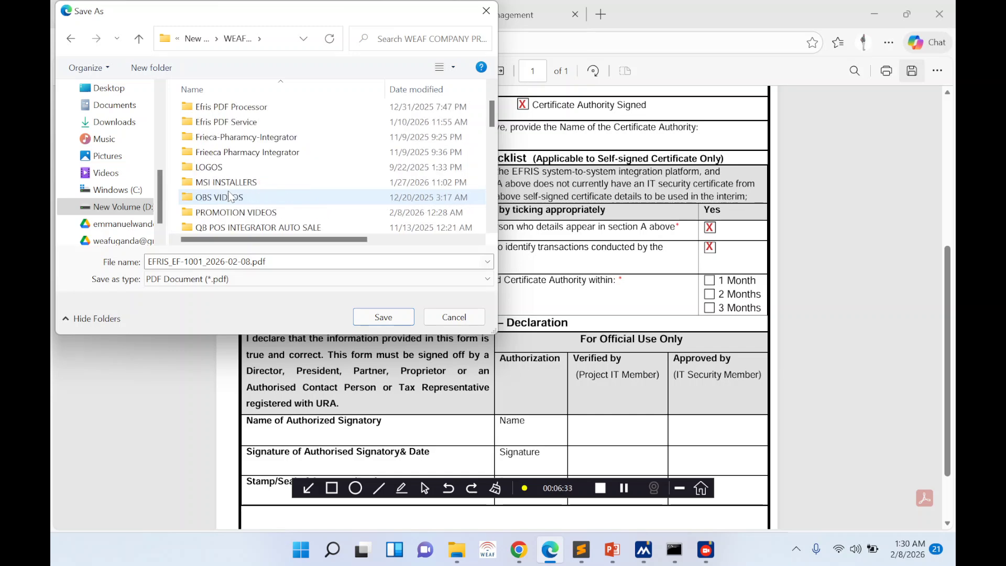
{"action": "scroll", "coordinate": [229, 197], "scroll_direction": "up", "scroll_amount": 1}
- Save the form PDF into New Volume (D:) > SOFTWARE > EFRIS OFFLINE SERVER
{"action": "left_click", "coordinate": [522, 550]}
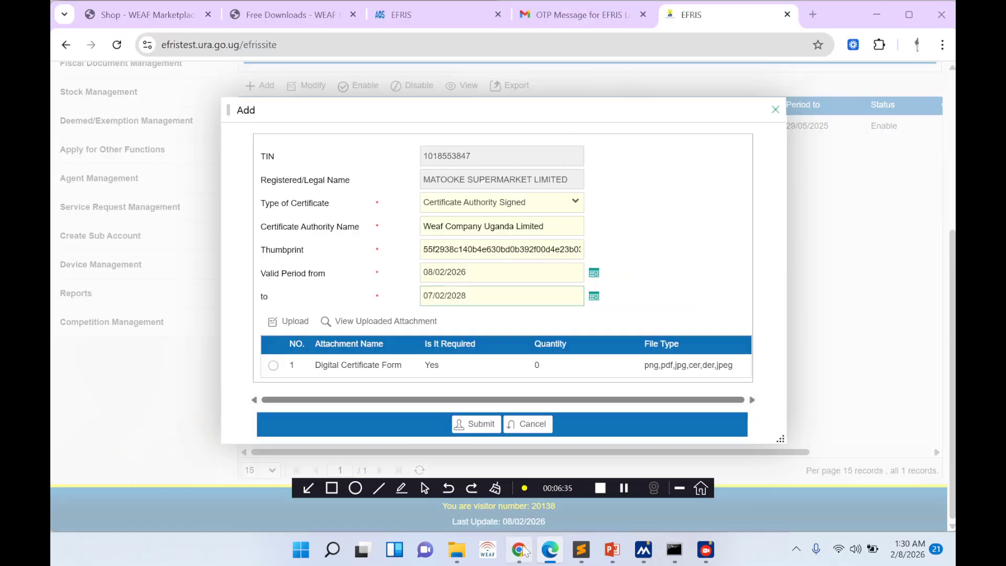
{"action": "left_click", "coordinate": [551, 550]}
{"action": "mouse_move", "coordinate": [457, 550]}
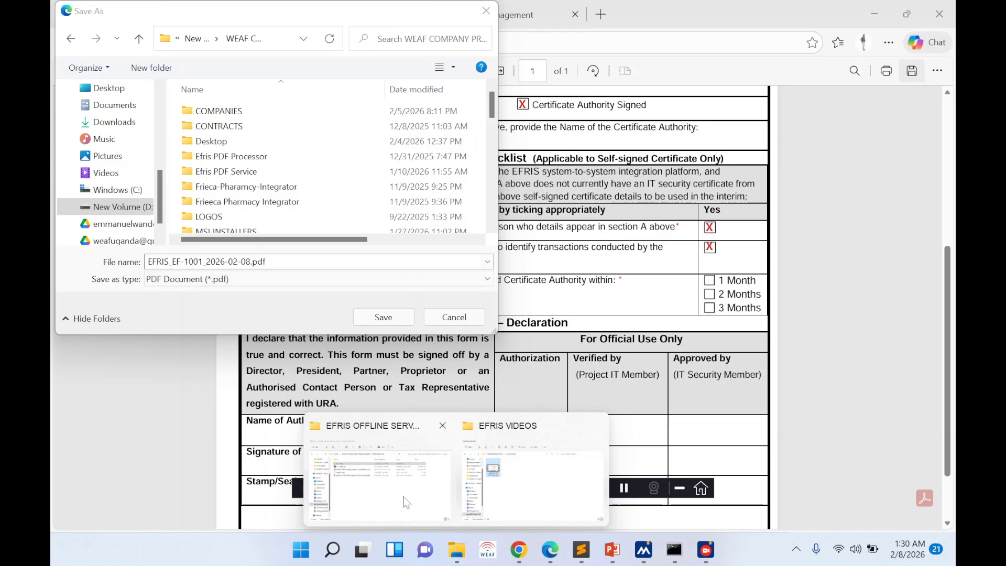
{"action": "mouse_move", "coordinate": [406, 502]}
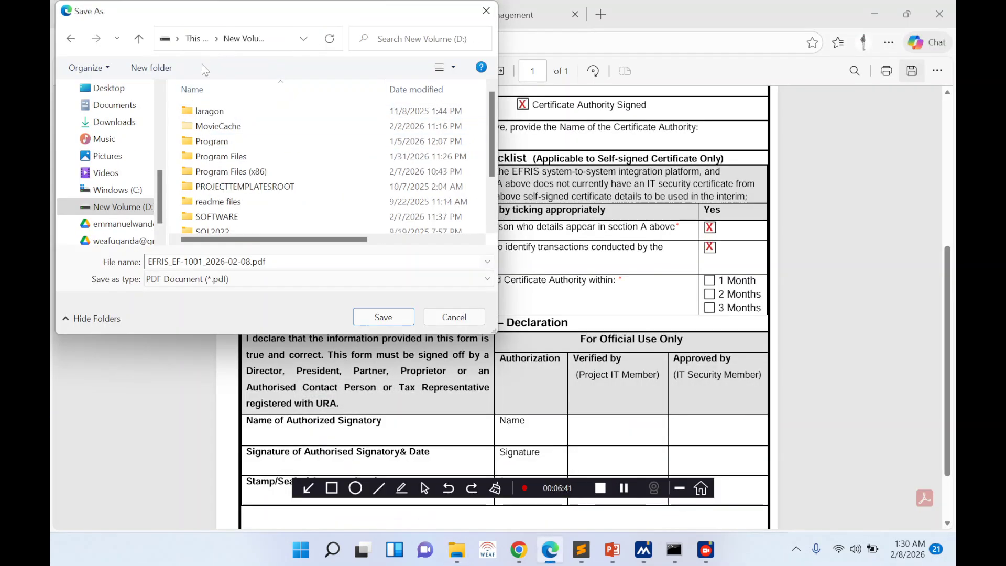
{"action": "left_click", "coordinate": [219, 219]}
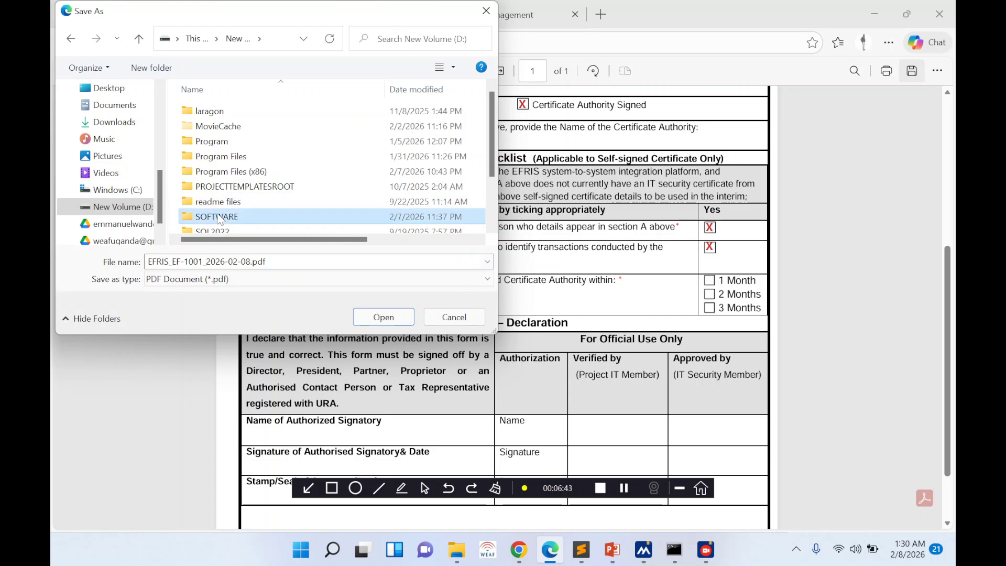
{"action": "double_click", "coordinate": [219, 219]}
{"action": "double_click", "coordinate": [244, 216]}
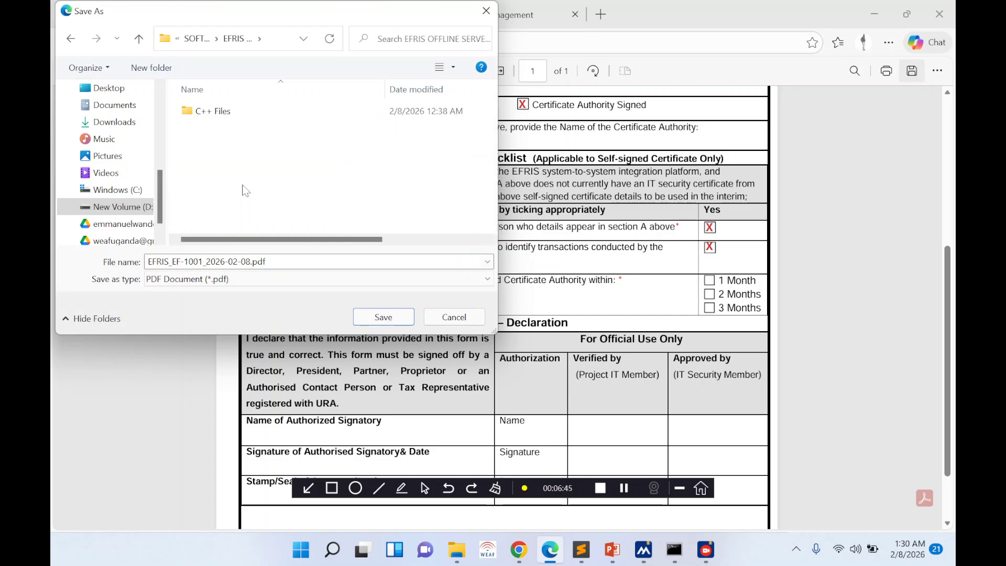
{"action": "left_click", "coordinate": [383, 317]}
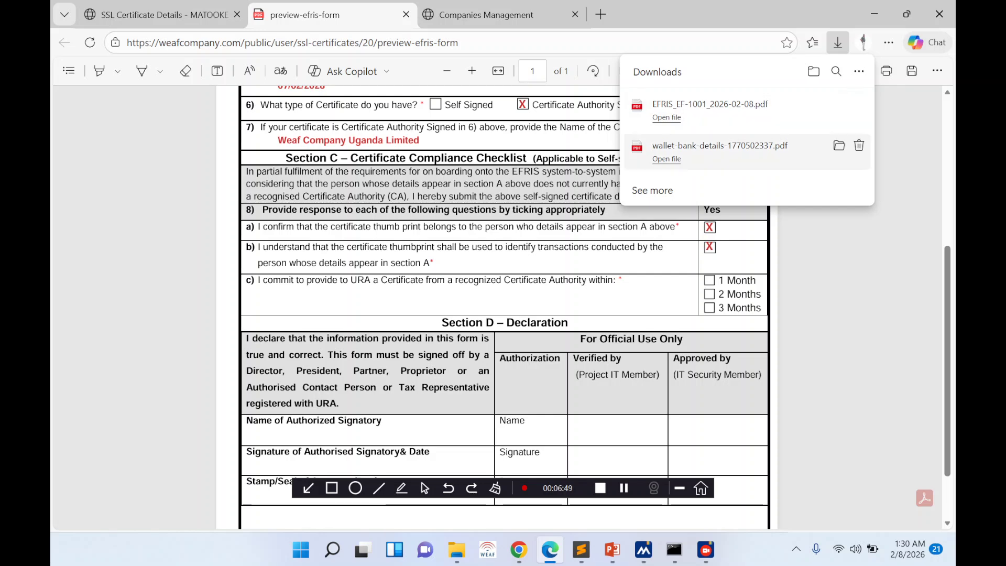
- Review the saved EF-1001 PDF, glancing briefly at the EFRIS certificate form
{"action": "scroll", "coordinate": [503, 307], "scroll_direction": "down", "scroll_amount": 1}
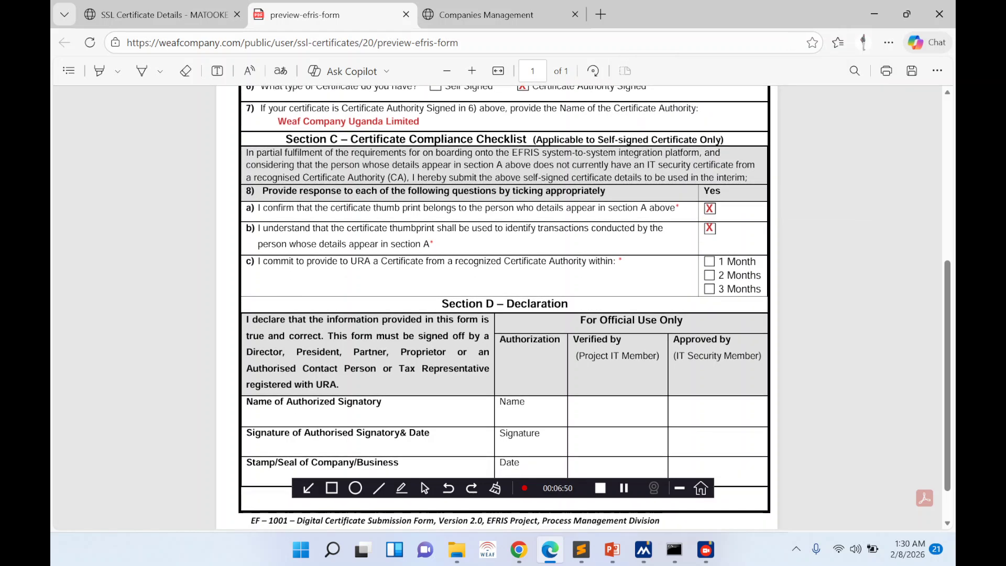
{"action": "scroll", "coordinate": [453, 336], "scroll_direction": "down", "scroll_amount": 1}
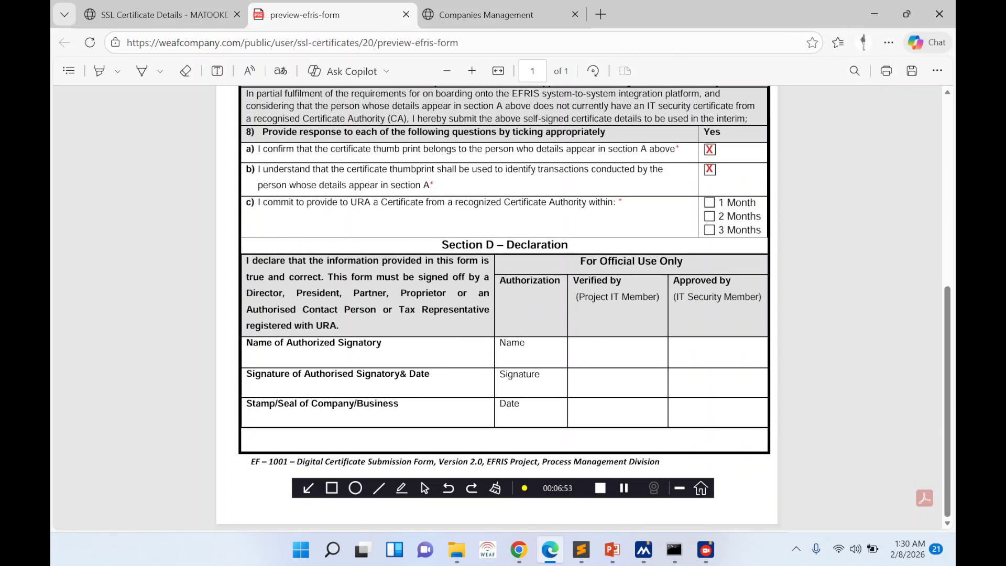
{"action": "scroll", "coordinate": [624, 346], "scroll_direction": "up", "scroll_amount": 4}
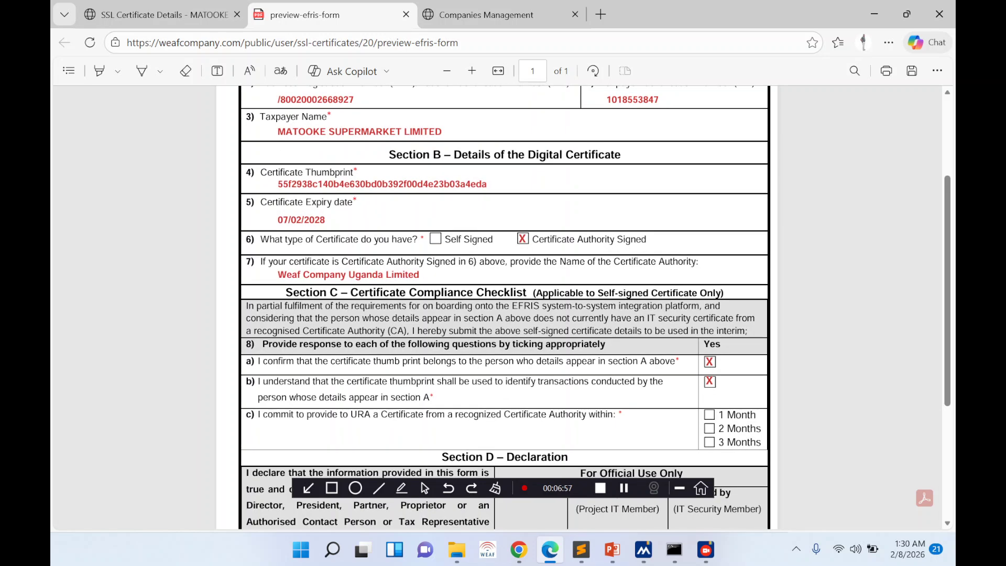
{"action": "scroll", "coordinate": [503, 308], "scroll_direction": "down", "scroll_amount": 3}
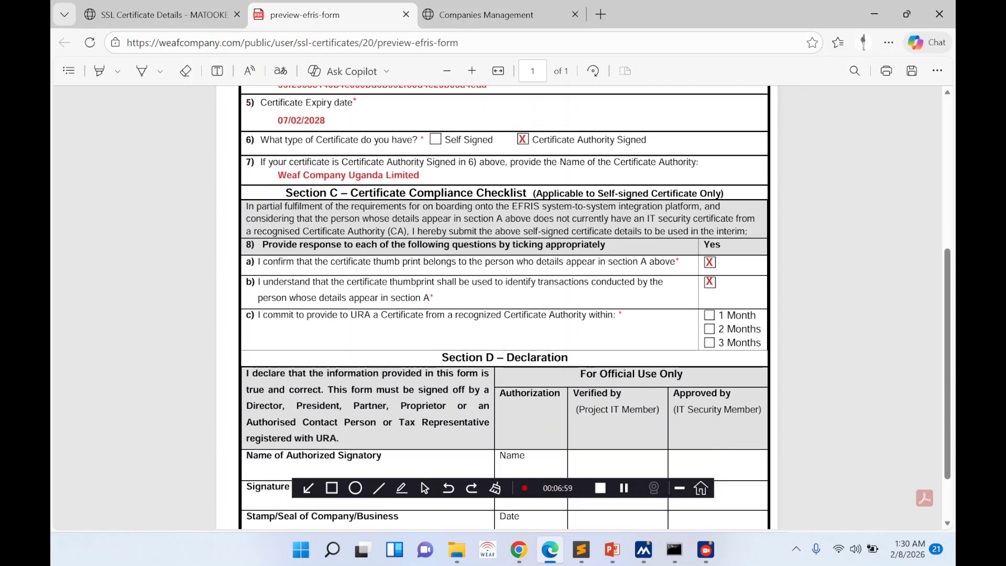
{"action": "scroll", "coordinate": [503, 307], "scroll_direction": "down", "scroll_amount": 1}
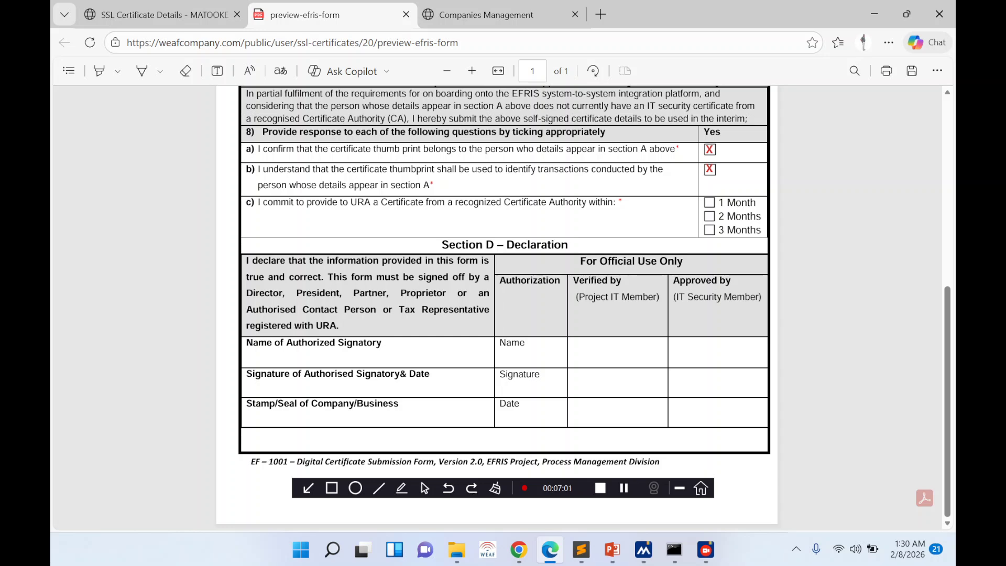
{"action": "left_click", "coordinate": [524, 556]}
{"action": "left_click", "coordinate": [524, 555]}
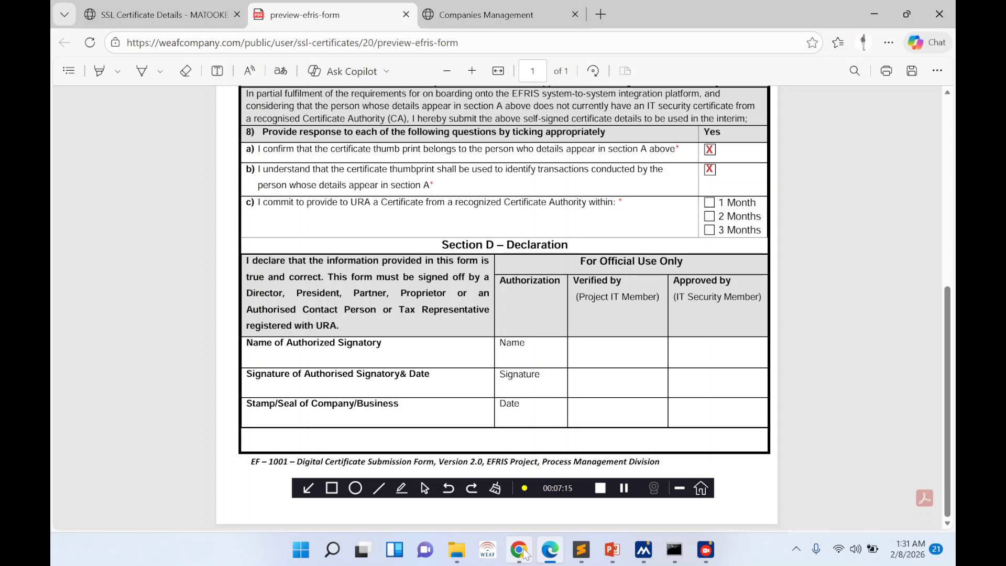
- Attach the saved EFRIS certificate PDF to the Digital Certificate Form row and upload it
{"action": "left_click", "coordinate": [524, 553]}
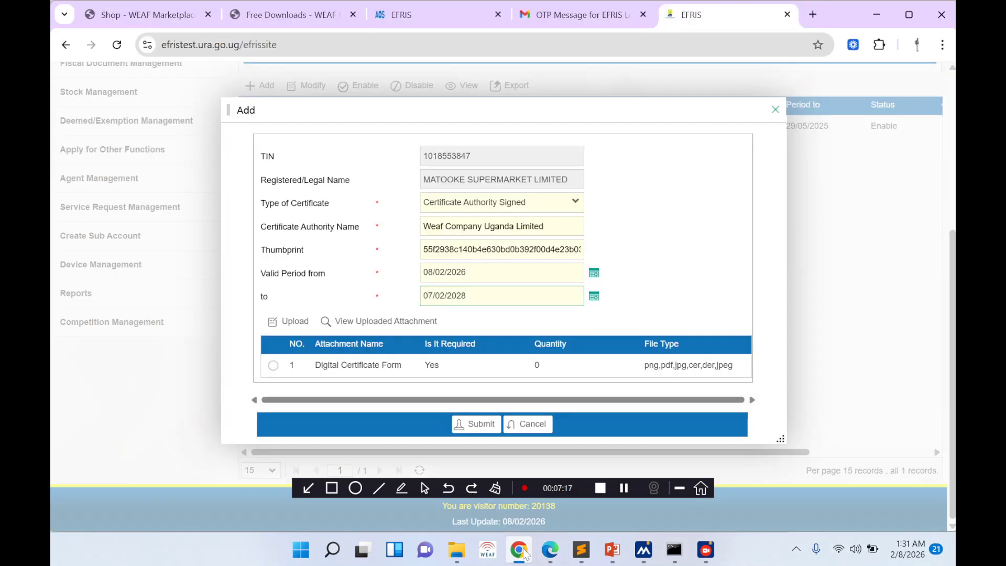
{"action": "left_click", "coordinate": [273, 365]}
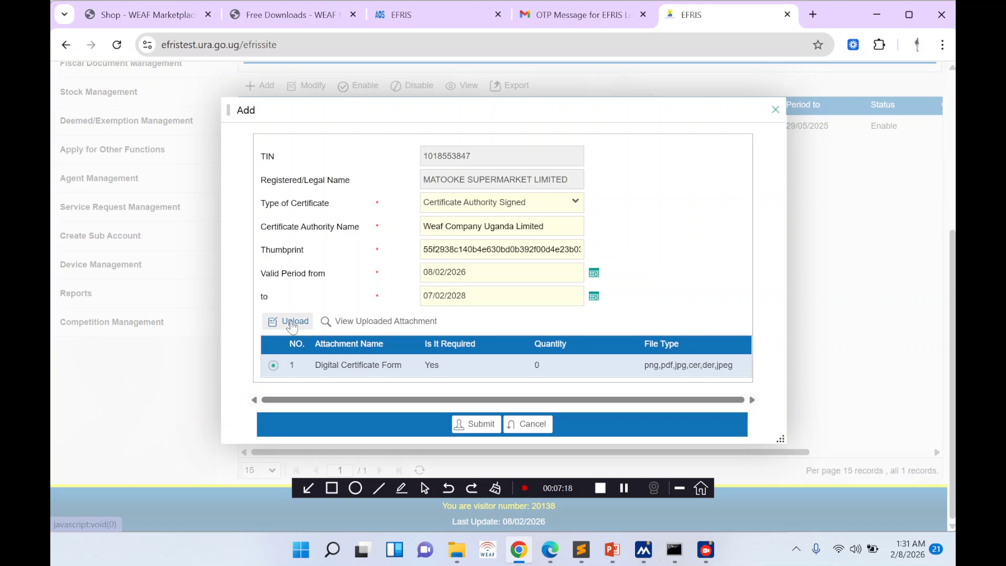
{"action": "left_click", "coordinate": [292, 323]}
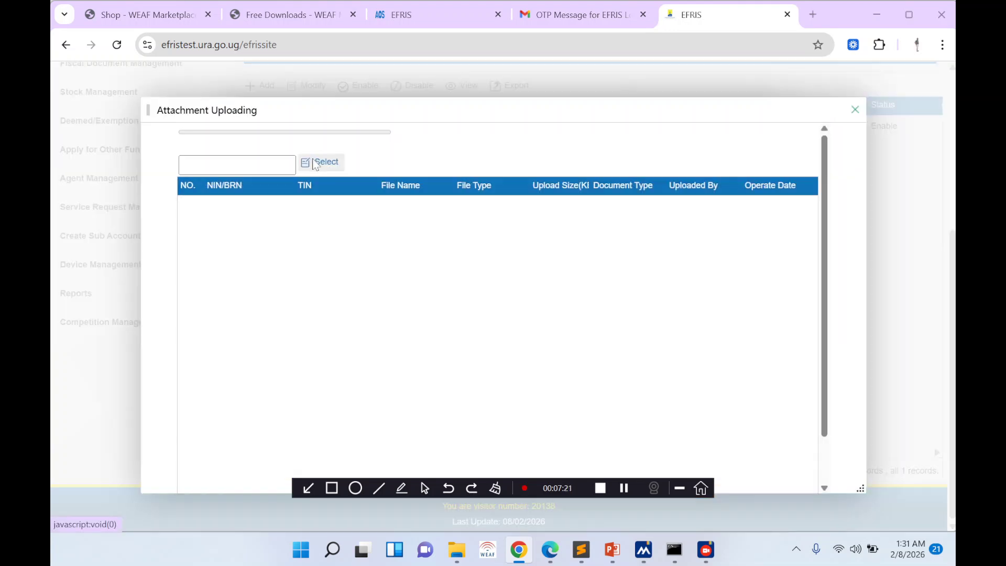
{"action": "left_click", "coordinate": [315, 164]}
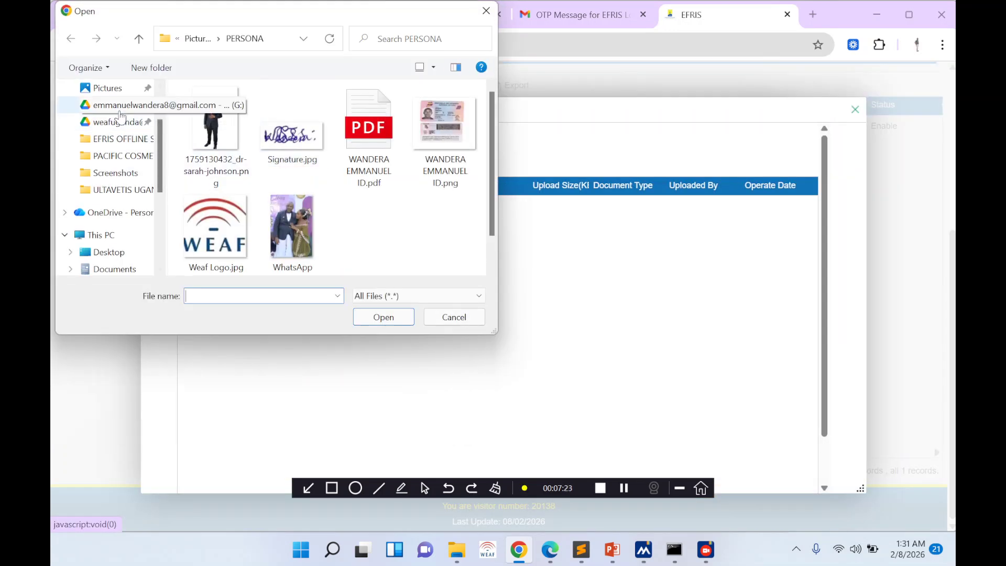
{"action": "scroll", "coordinate": [120, 115], "scroll_direction": "up", "scroll_amount": 1}
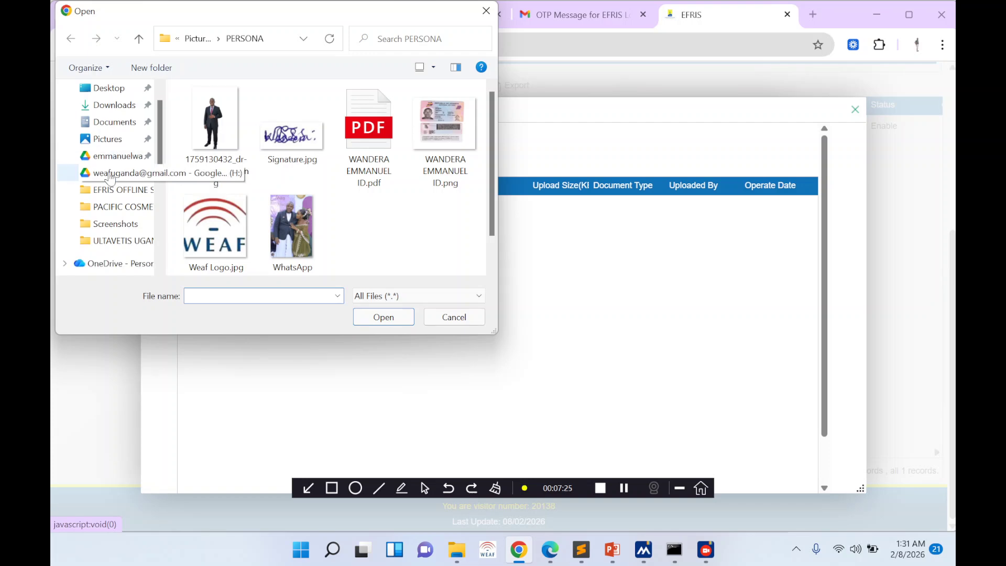
{"action": "left_click", "coordinate": [113, 190]}
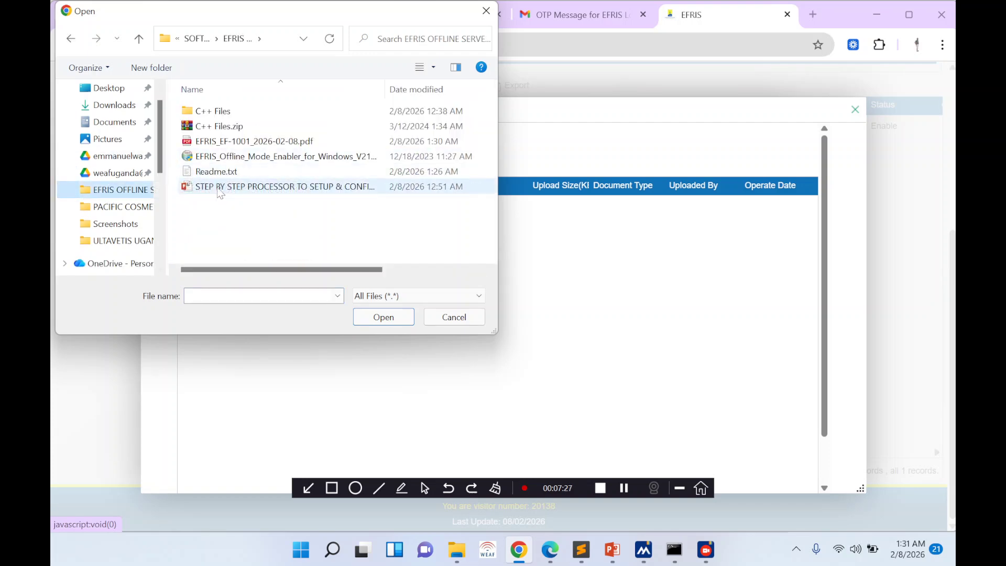
{"action": "double_click", "coordinate": [225, 142]}
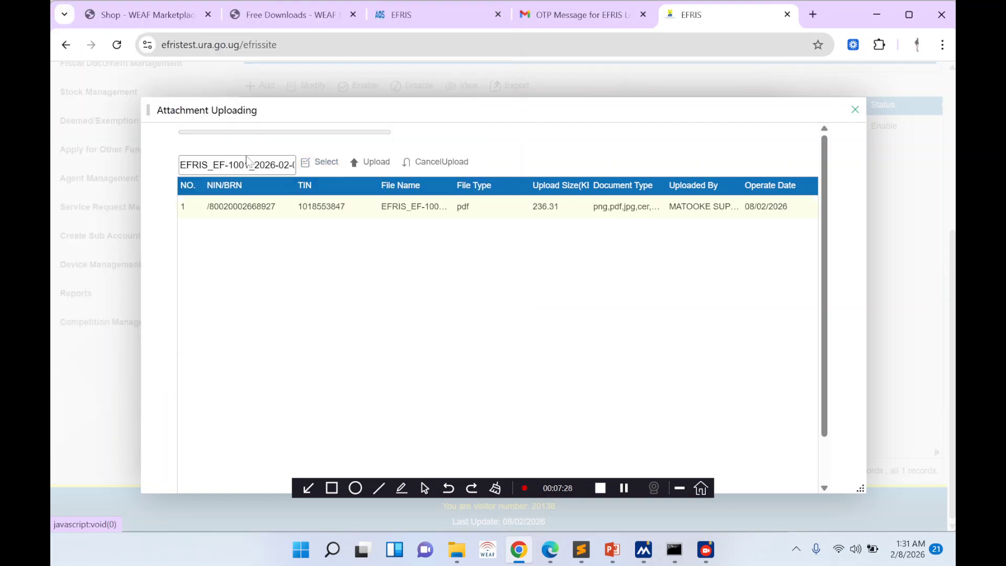
{"action": "left_click", "coordinate": [371, 162]}
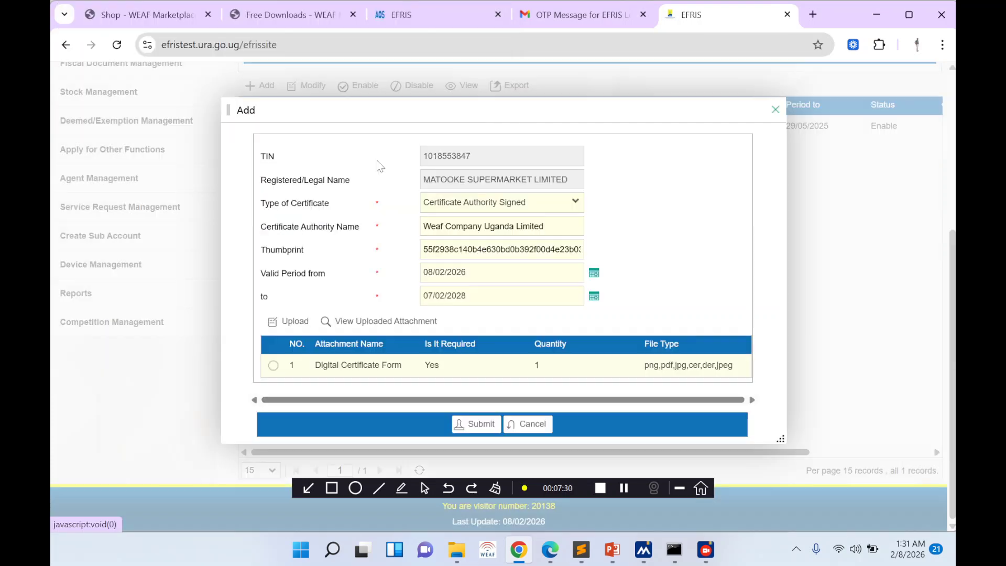
- Submit the thumbprint registration and acknowledge the confirmation and success prompts
{"action": "left_click", "coordinate": [470, 420]}
{"action": "left_click", "coordinate": [474, 307]}
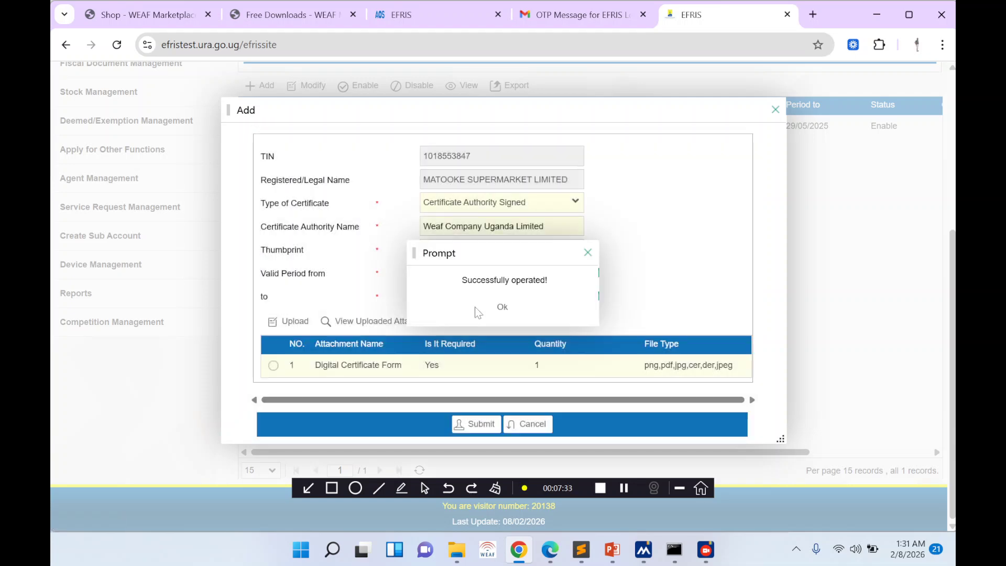
{"action": "left_click", "coordinate": [502, 308]}
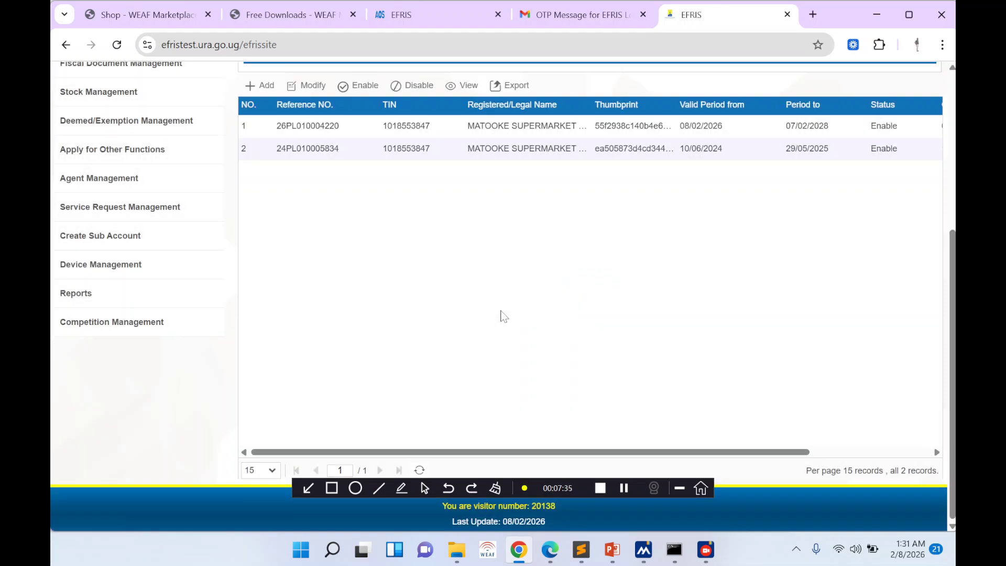
- Check the Registration of TCS step in the setup slides, then open the local TCS page
{"action": "left_click", "coordinate": [875, 151]}
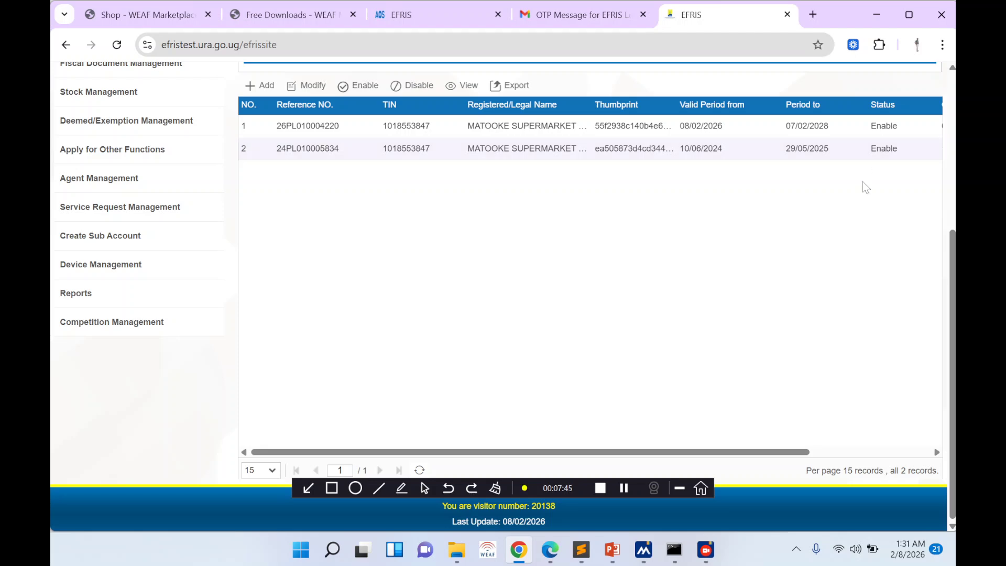
{"action": "left_click", "coordinate": [612, 550]}
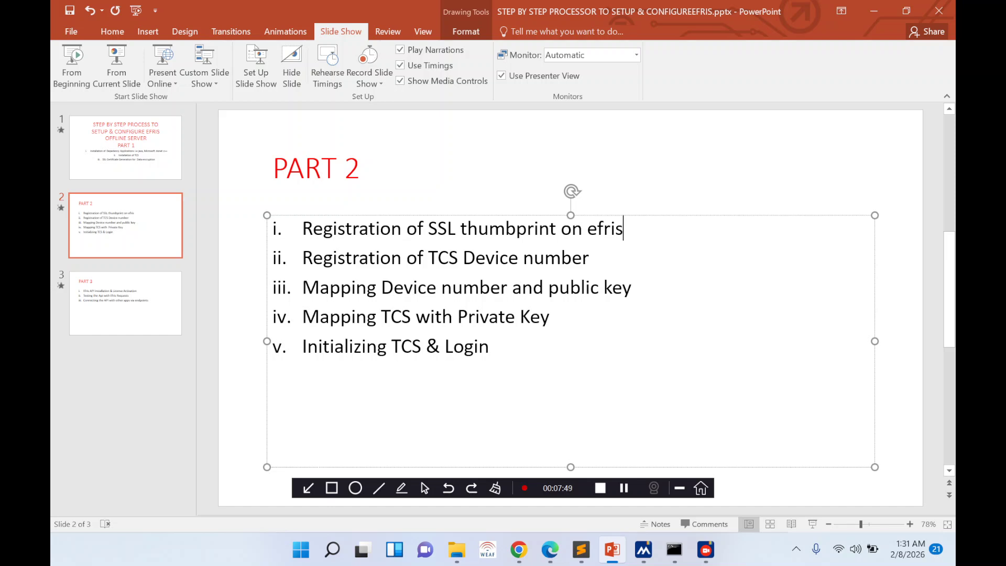
{"action": "left_click_drag", "start_coordinate": [303, 257], "coordinate": [571, 264]}
{"action": "left_click", "coordinate": [570, 259]}
{"action": "left_click", "coordinate": [519, 549]}
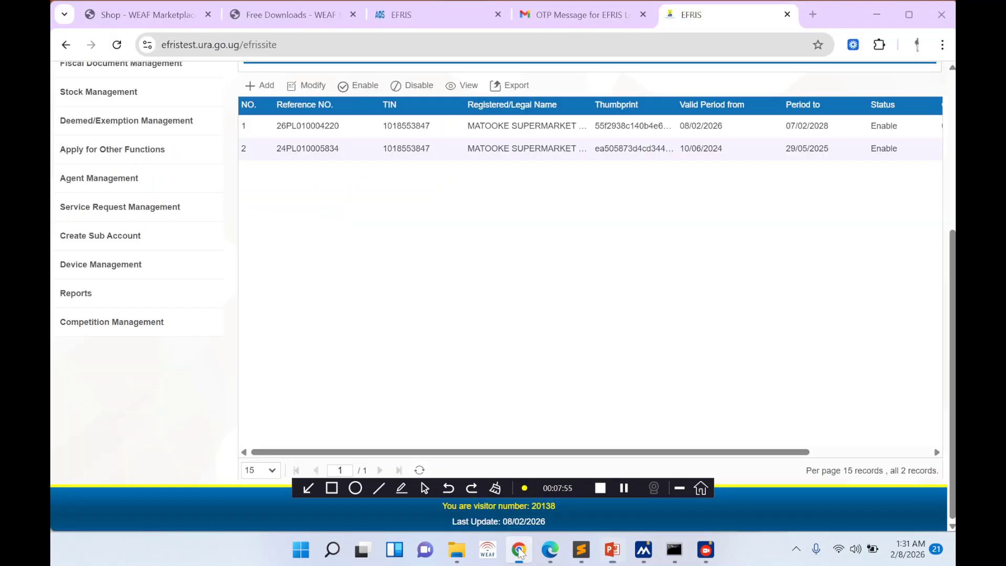
{"action": "left_click", "coordinate": [440, 14]}
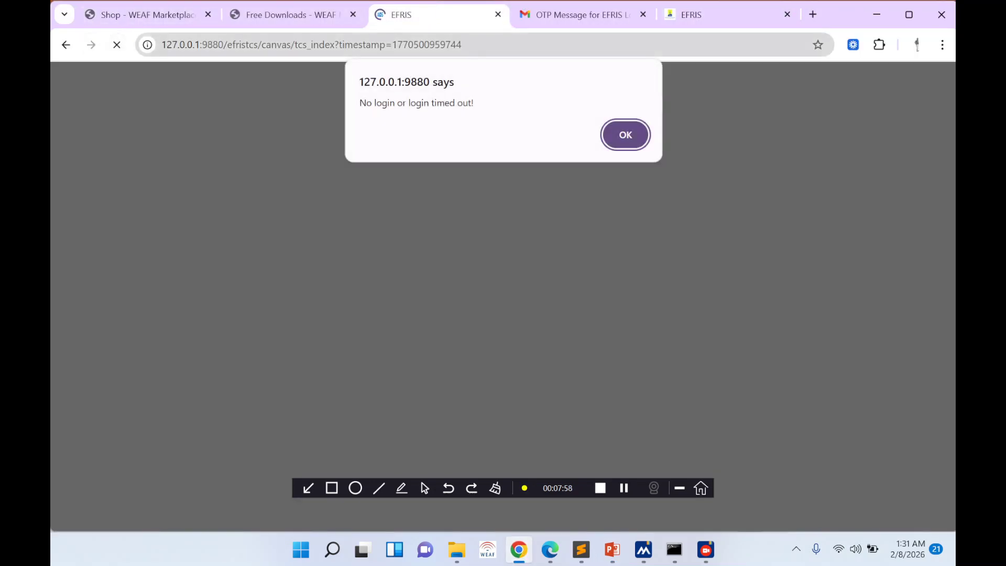
- Dismiss the timeout alert and log back in to the local TCS service with the password
{"action": "left_click", "coordinate": [631, 147]}
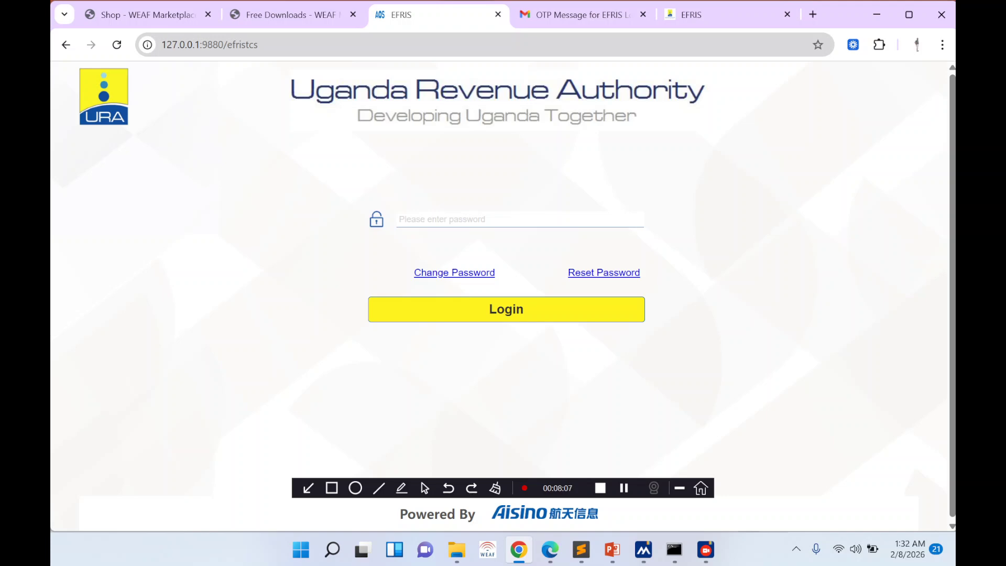
{"action": "left_click", "coordinate": [258, 46]}
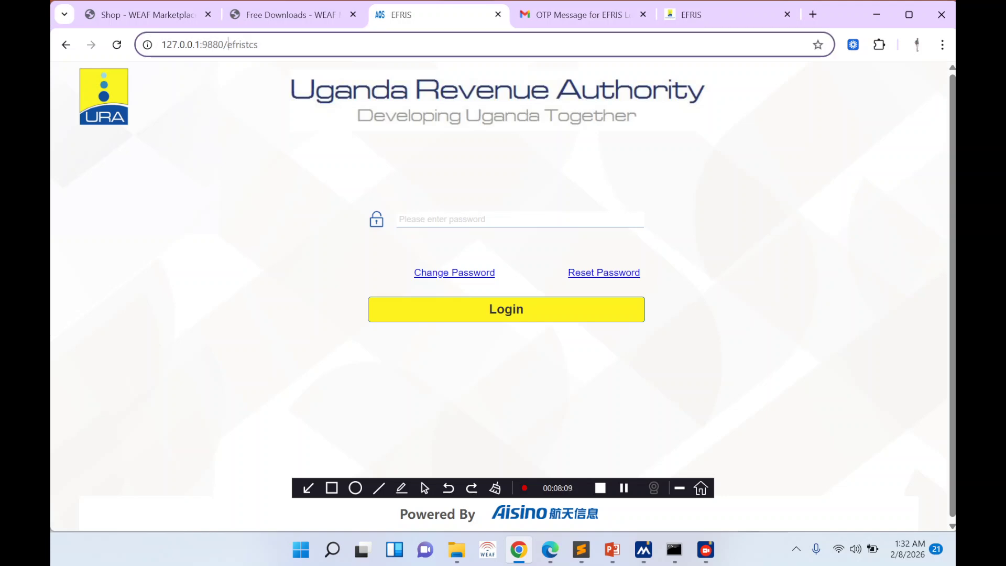
{"action": "left_click", "coordinate": [264, 119]}
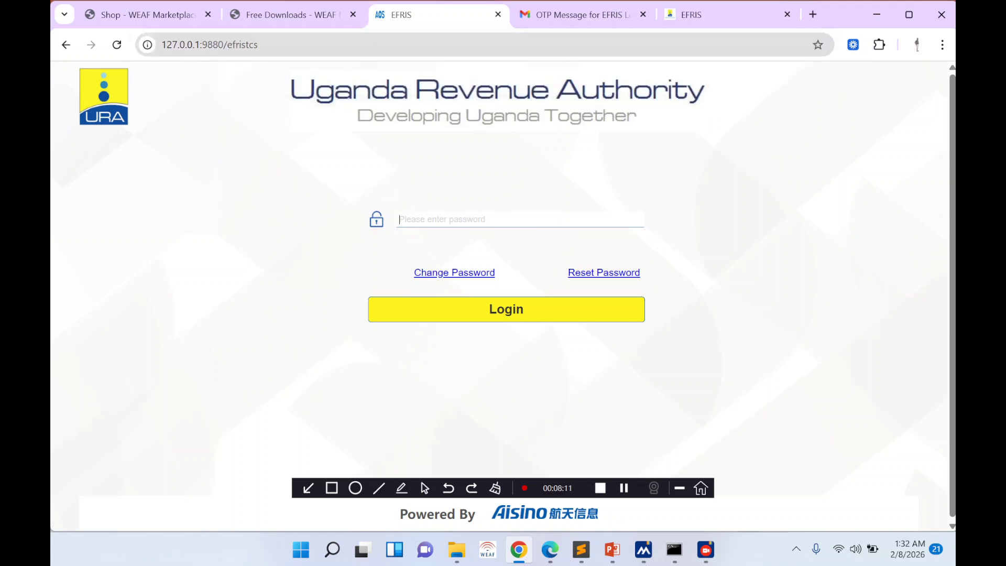
{"action": "type", "text": "•"}
{"action": "left_click", "coordinate": [465, 326]}
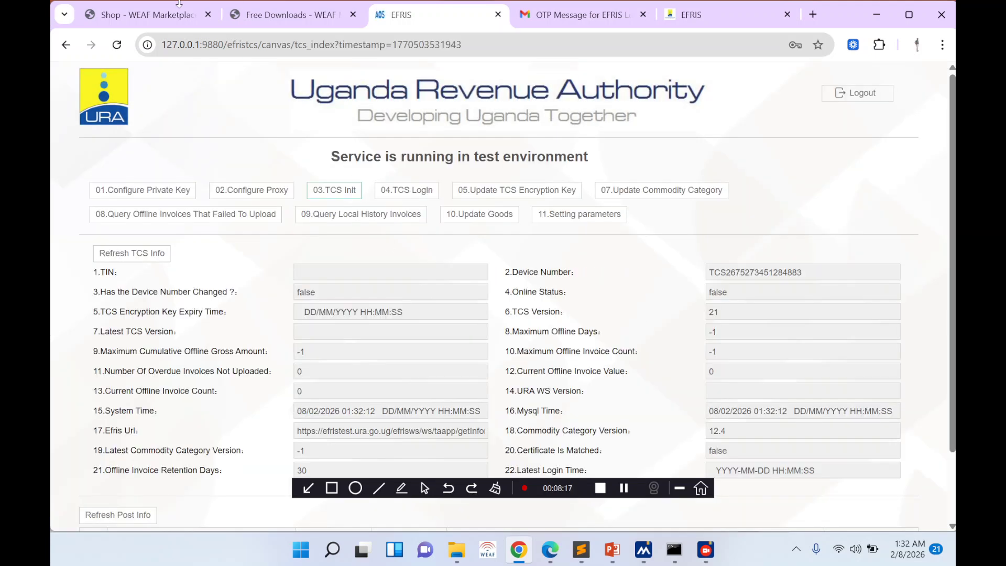
{"action": "double_click", "coordinate": [755, 272]}
{"action": "key", "text": "ctrl+c"}
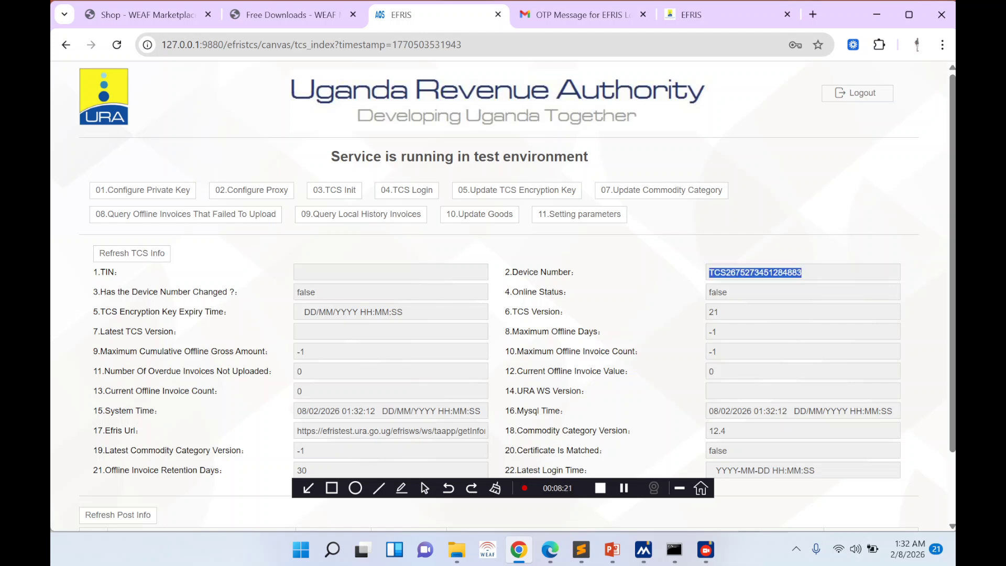
{"action": "mouse_move", "coordinate": [526, 550]}
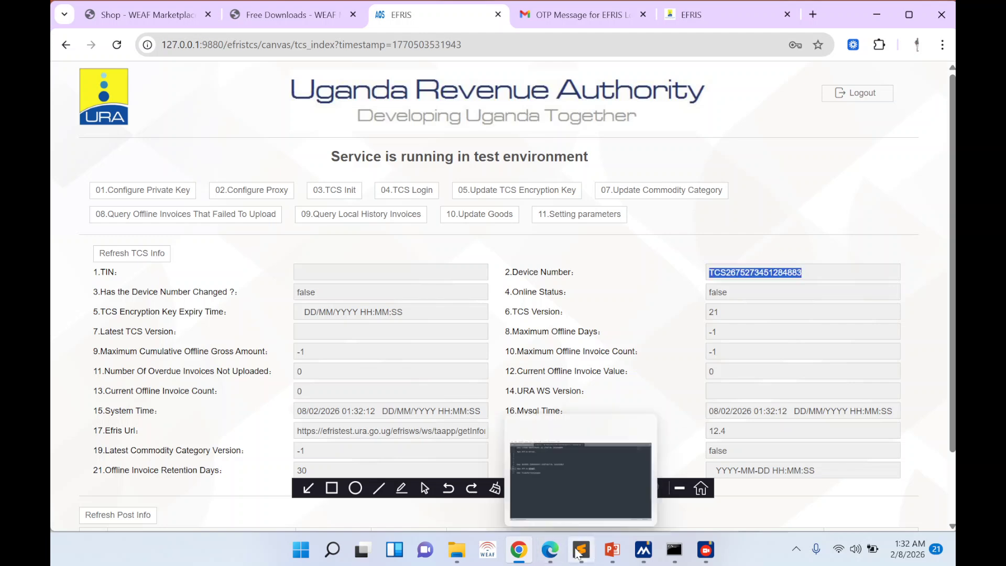
{"action": "left_click", "coordinate": [519, 549]}
{"action": "left_click", "coordinate": [518, 549]}
- Open Device Management > Device Application and list the existing device orders
{"action": "left_click", "coordinate": [710, 14]}
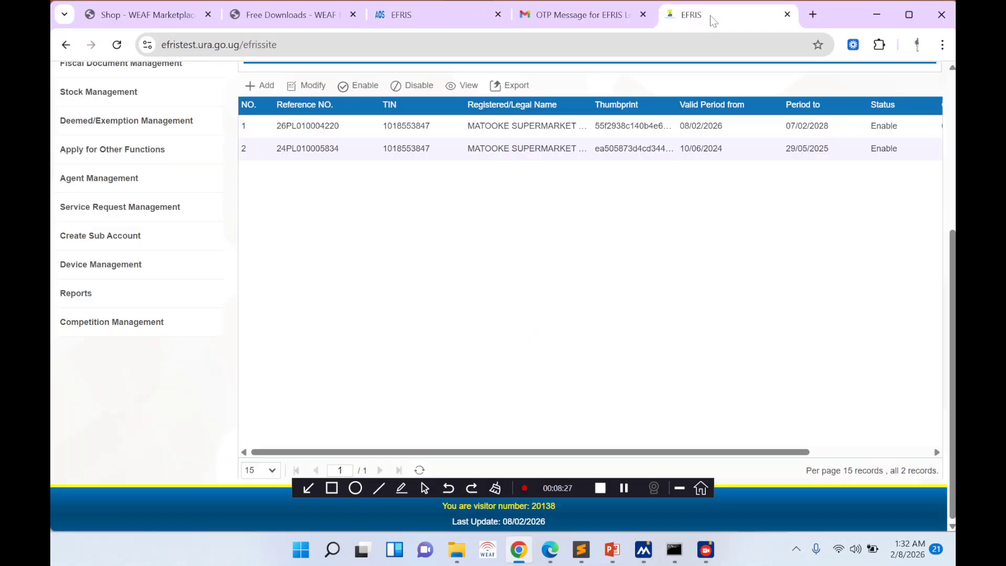
{"action": "mouse_move", "coordinate": [73, 273]}
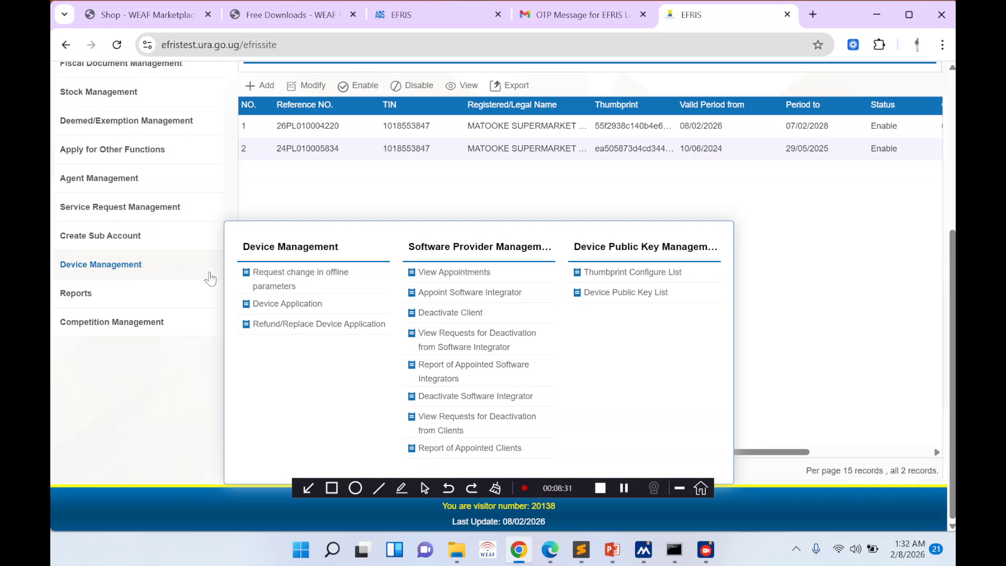
{"action": "left_click", "coordinate": [283, 305]}
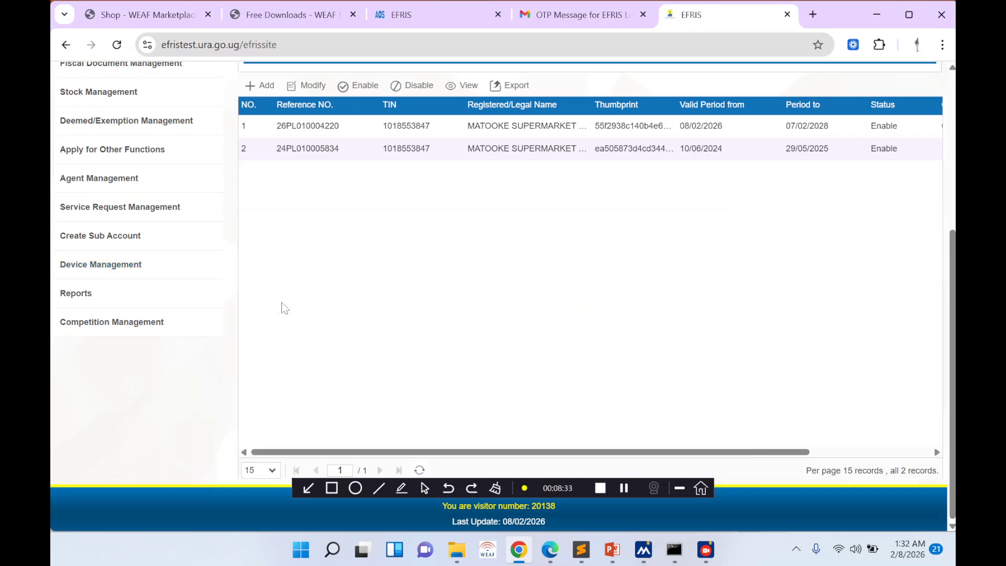
{"action": "left_click", "coordinate": [556, 150]}
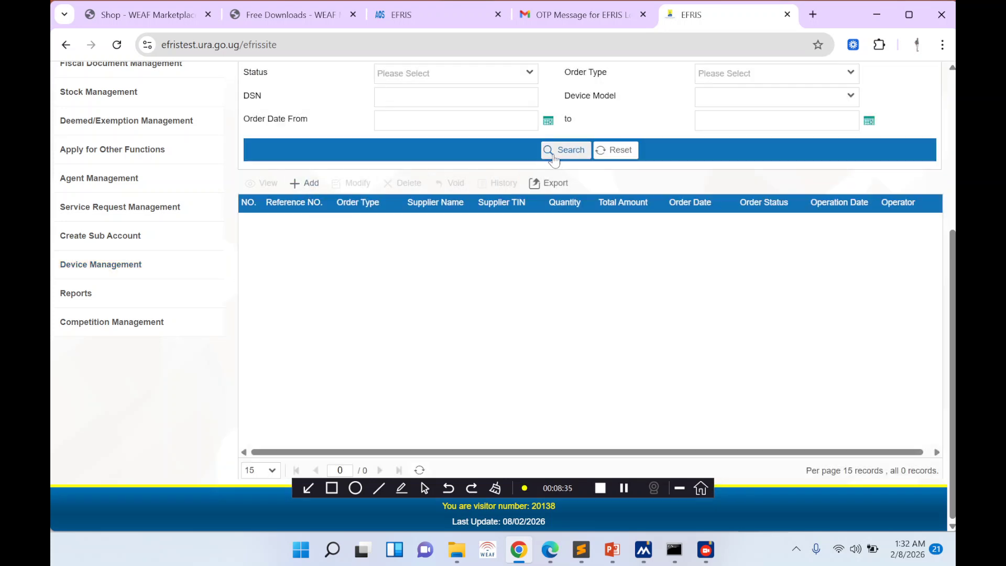
{"action": "scroll", "coordinate": [551, 156], "scroll_direction": "down", "scroll_amount": 2}
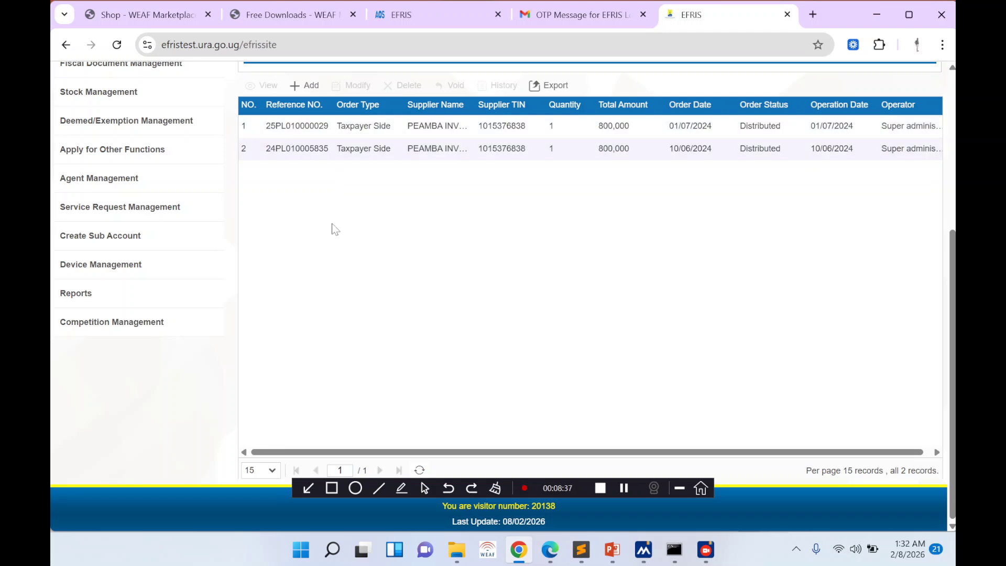
- Start a new device application, autofilling the contact's surname, first name and e-mail
{"action": "left_click", "coordinate": [308, 87]}
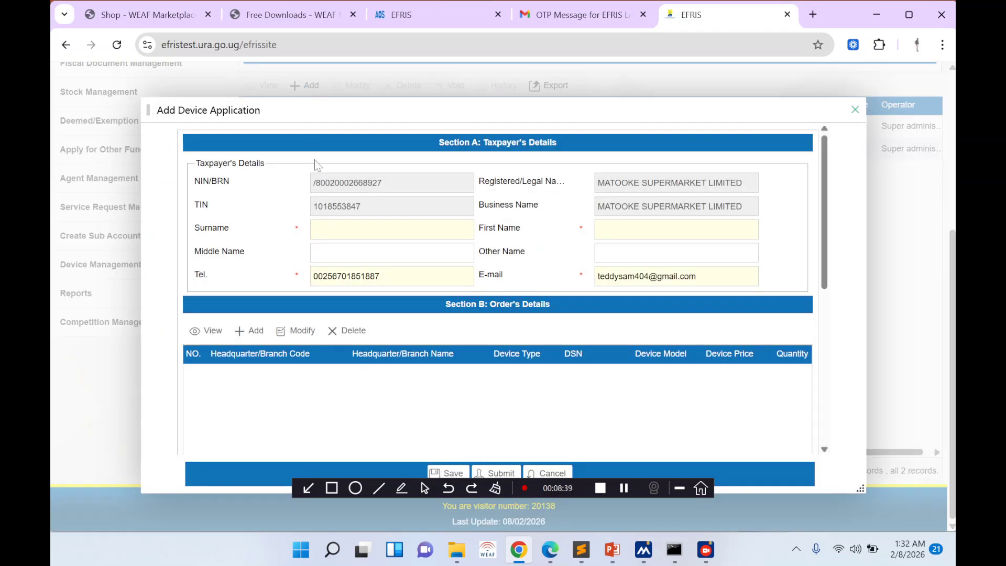
{"action": "left_click", "coordinate": [410, 231]}
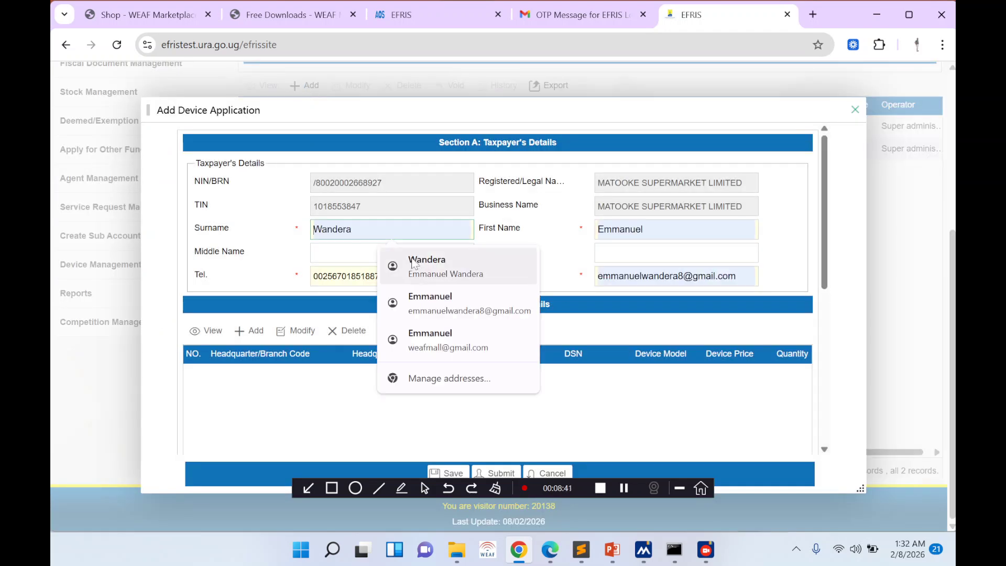
{"action": "left_click", "coordinate": [417, 265]}
{"action": "scroll", "coordinate": [312, 315], "scroll_direction": "down", "scroll_amount": 3}
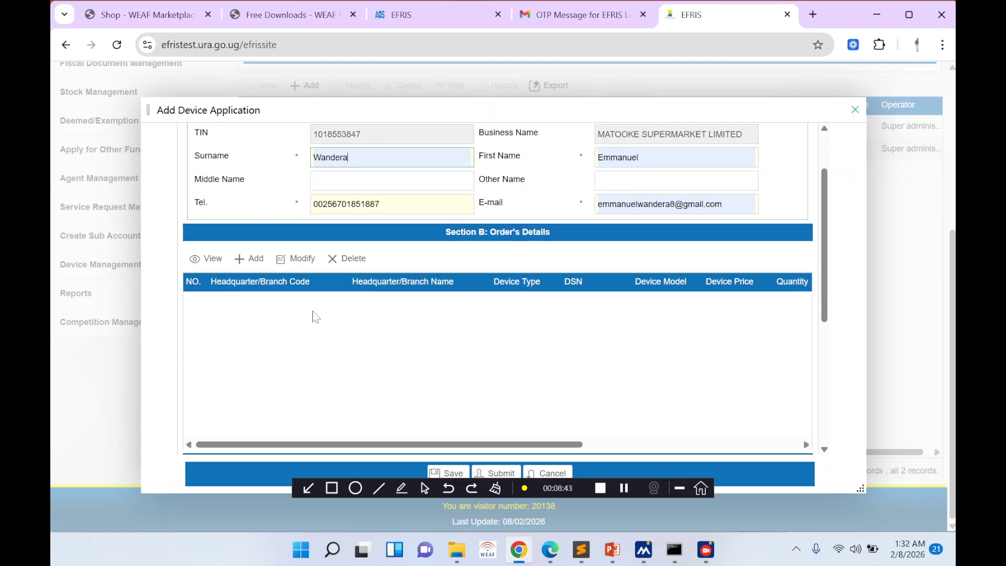
{"action": "left_click", "coordinate": [256, 192]}
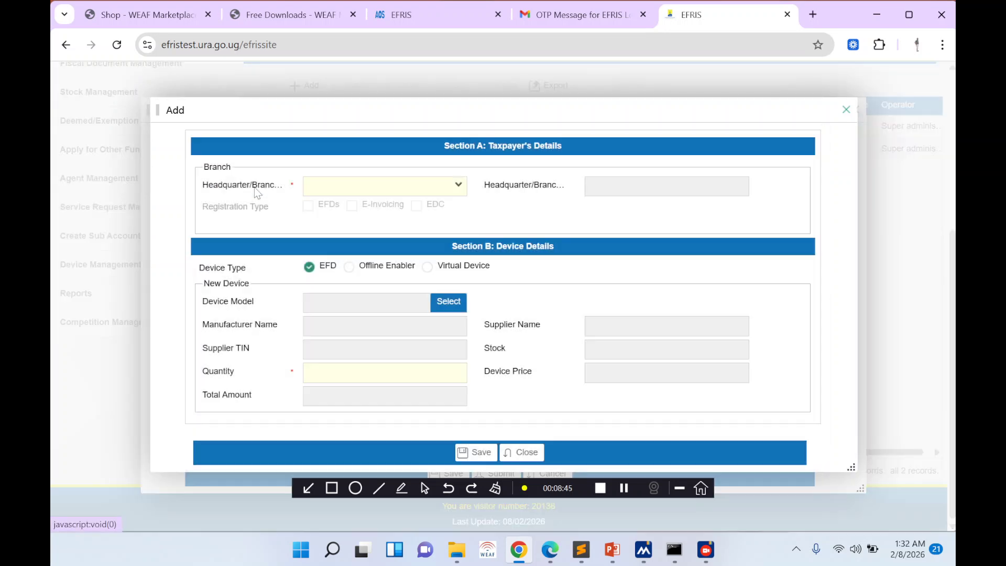
{"action": "left_click", "coordinate": [458, 186]}
{"action": "left_click", "coordinate": [428, 207]}
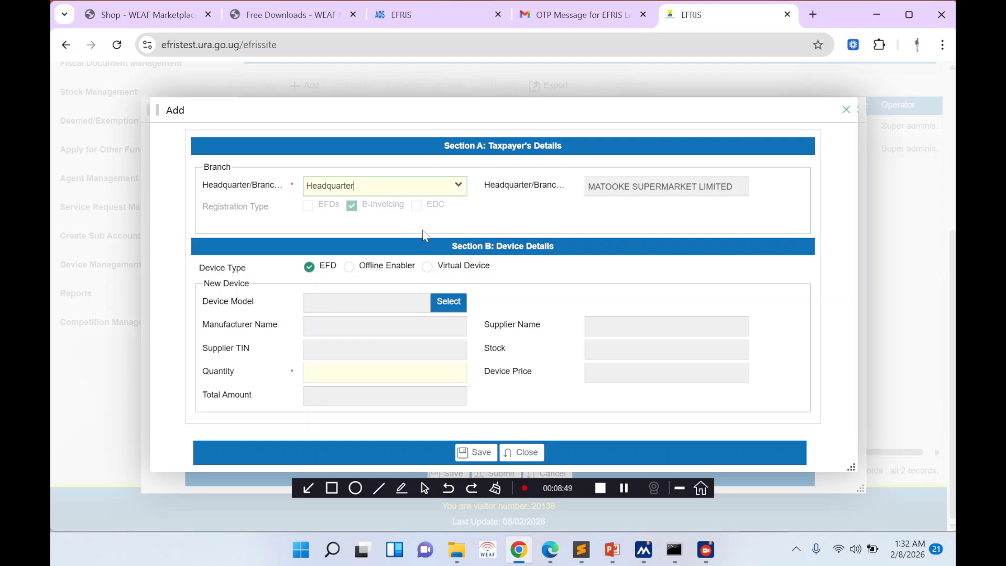
{"action": "left_click", "coordinate": [348, 268]}
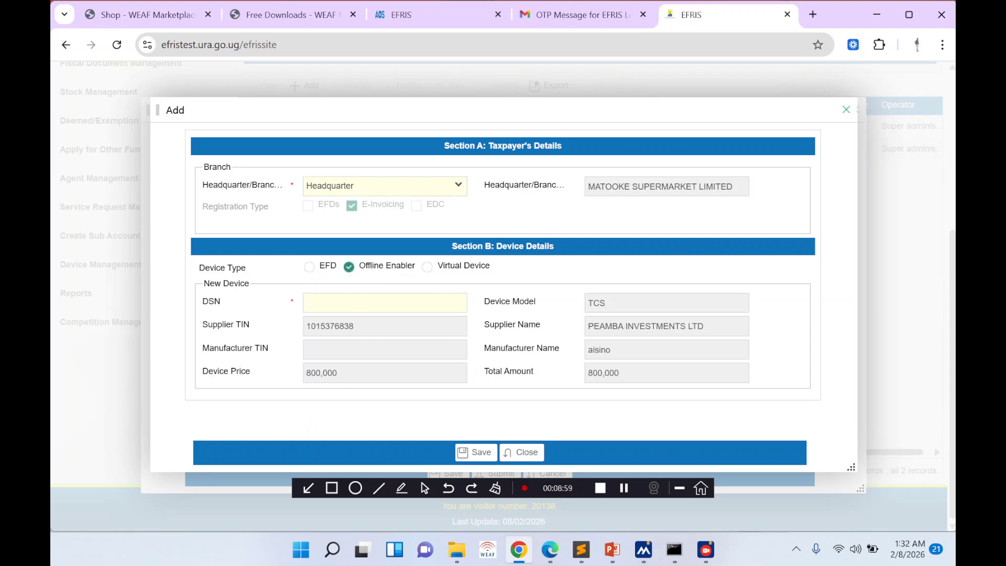
{"action": "left_click", "coordinate": [378, 303]}
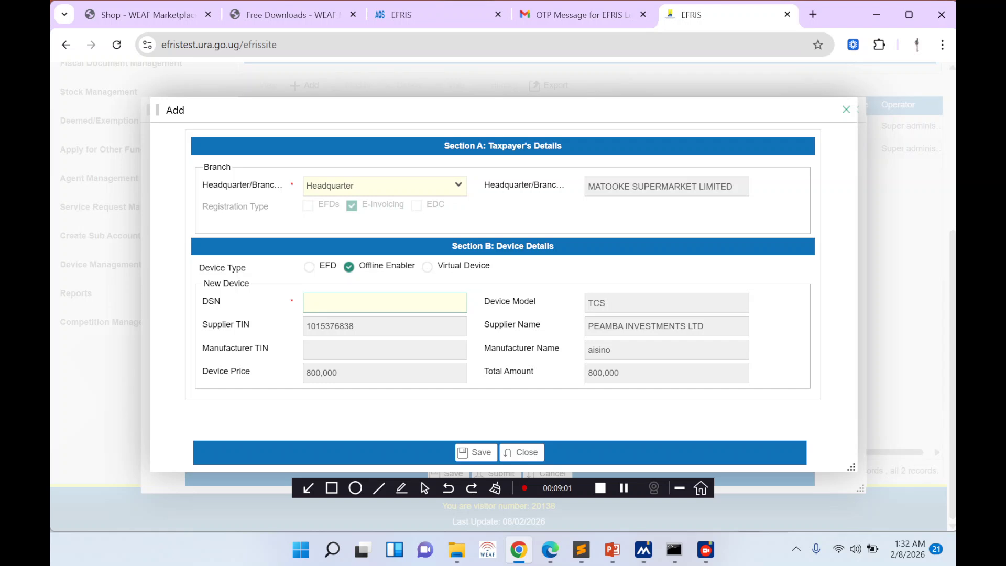
{"action": "key", "text": "ctrl+v"}
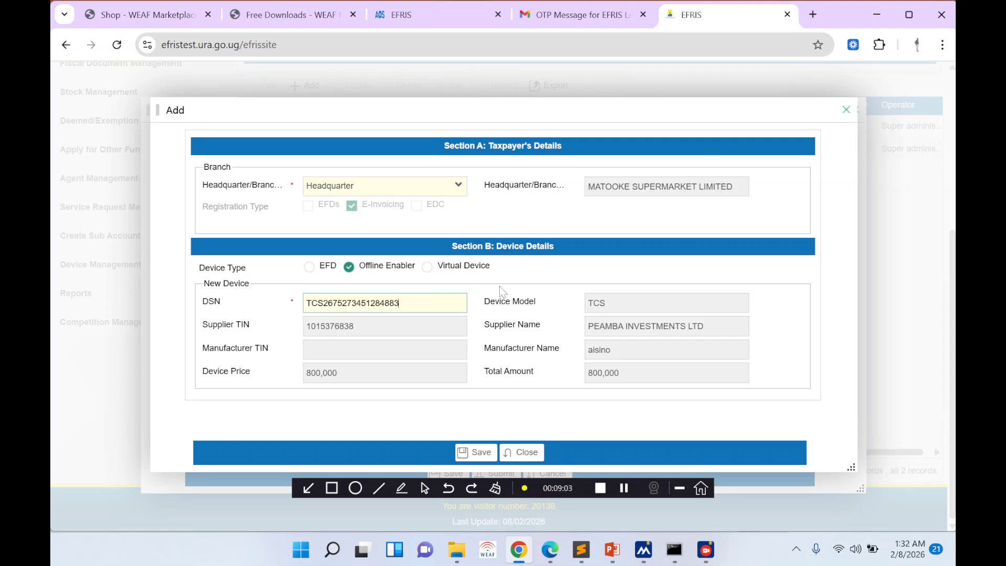
{"action": "left_click", "coordinate": [489, 453]}
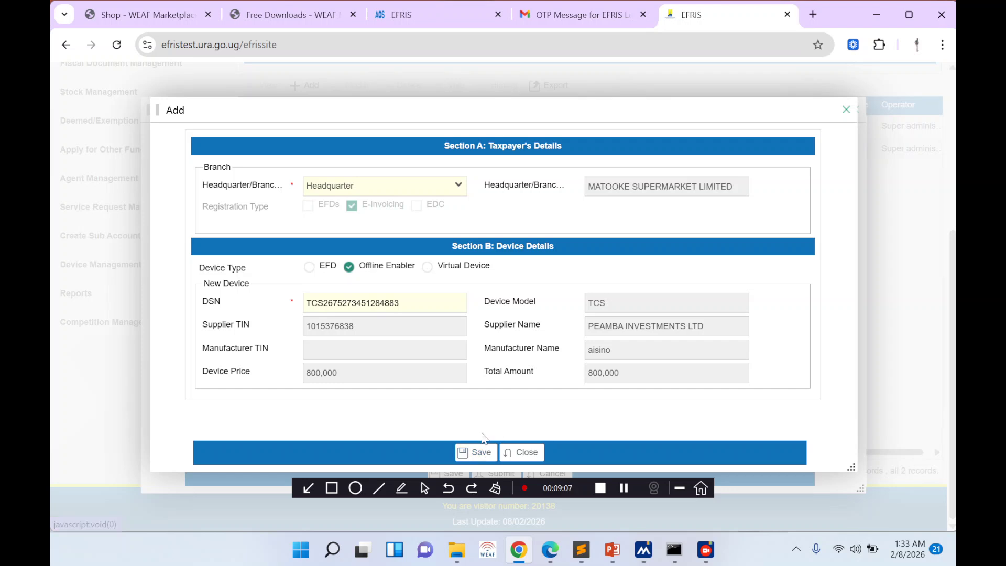
{"action": "left_click", "coordinate": [488, 453]}
{"action": "scroll", "coordinate": [466, 287], "scroll_direction": "down", "scroll_amount": 3}
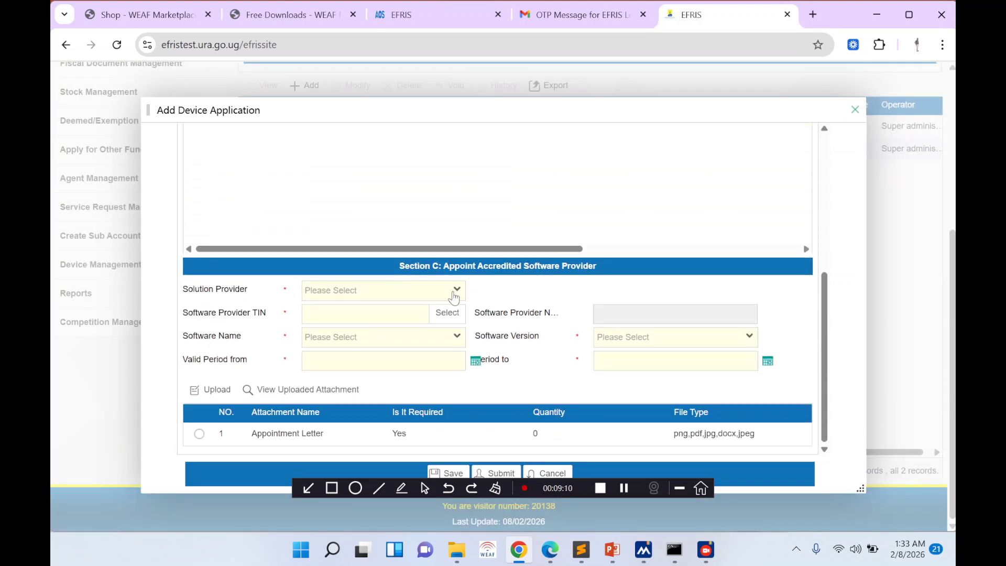
- Open the Solution Provider dropdown in Section C
{"action": "left_click", "coordinate": [454, 298]}
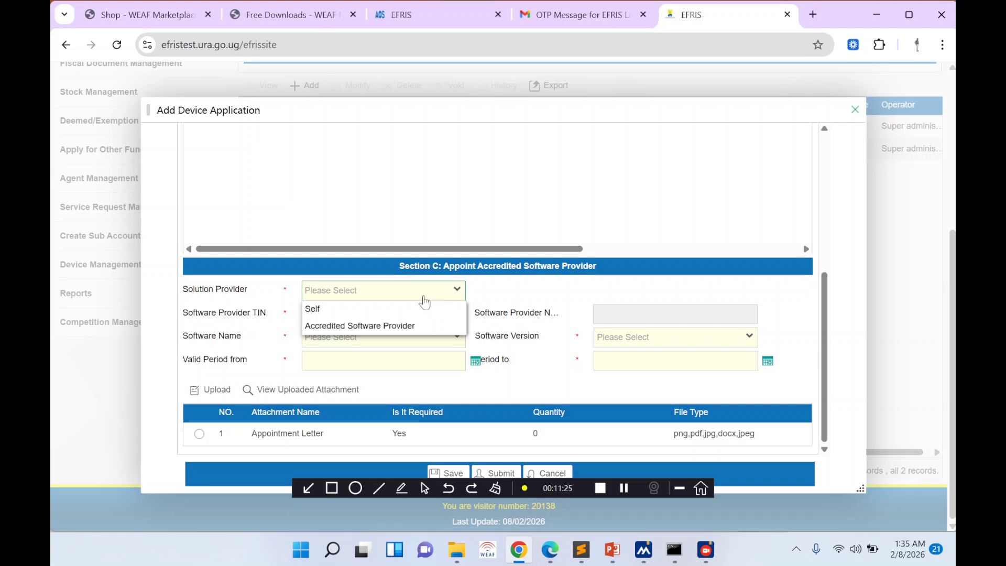
- Choose Self as solution provider, then submit and confirm the device application
{"action": "left_click", "coordinate": [390, 314]}
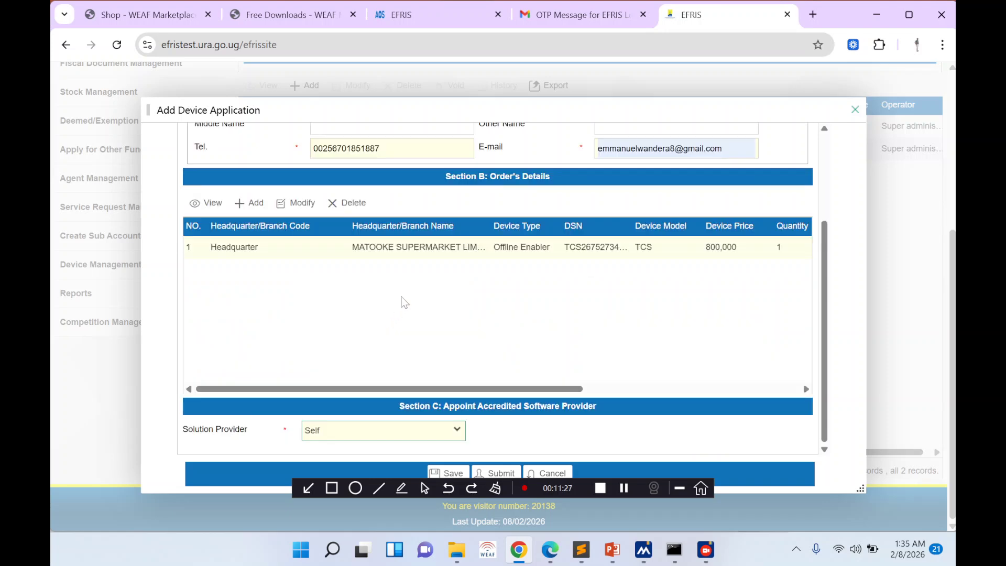
{"action": "left_click", "coordinate": [498, 474]}
{"action": "left_click", "coordinate": [477, 339]}
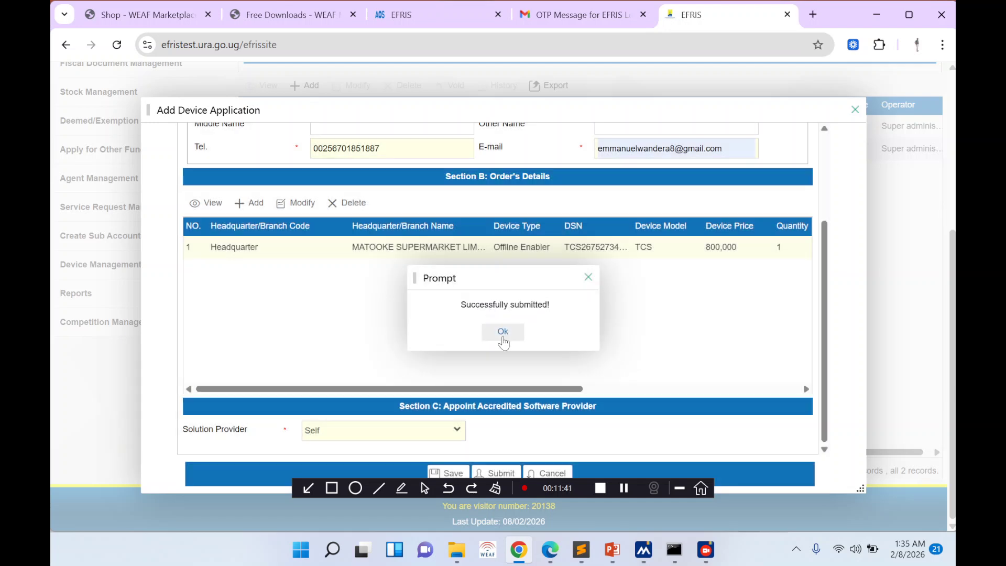
{"action": "left_click", "coordinate": [503, 331]}
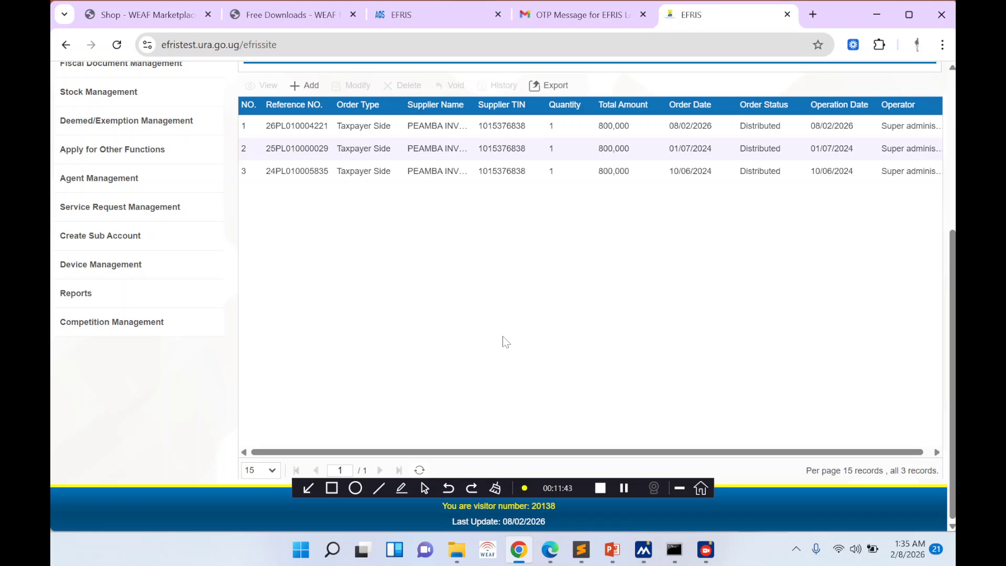
{"action": "left_click", "coordinate": [551, 553]}
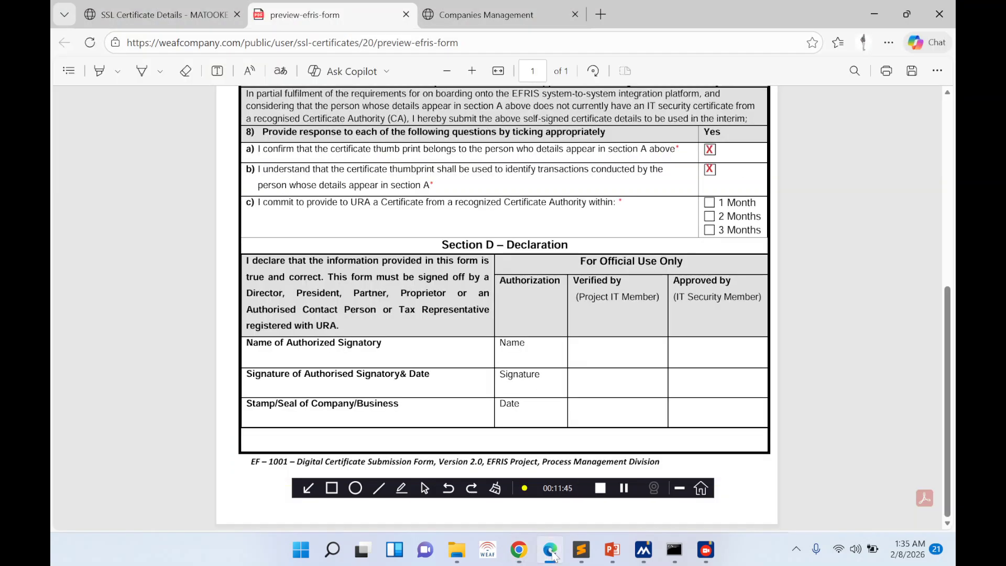
{"action": "left_click", "coordinate": [552, 552]}
{"action": "left_click", "coordinate": [612, 550]}
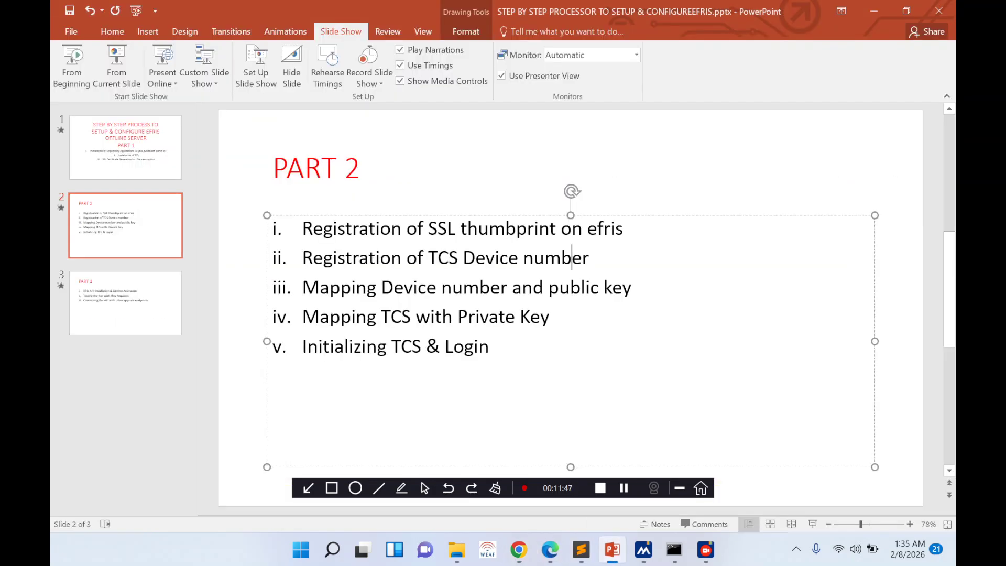
{"action": "left_click_drag", "start_coordinate": [302, 287], "coordinate": [441, 288]}
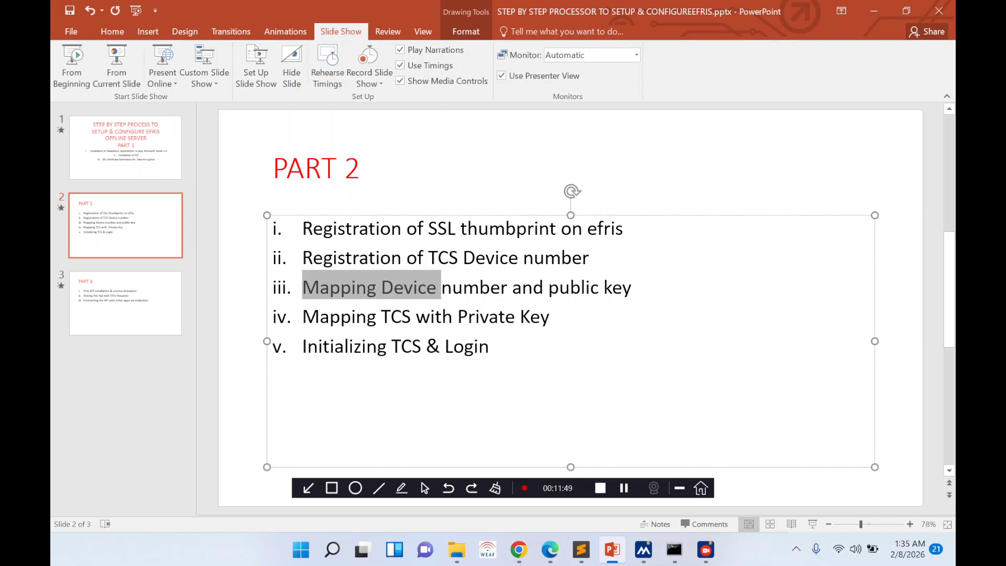
{"action": "left_click", "coordinate": [404, 290]}
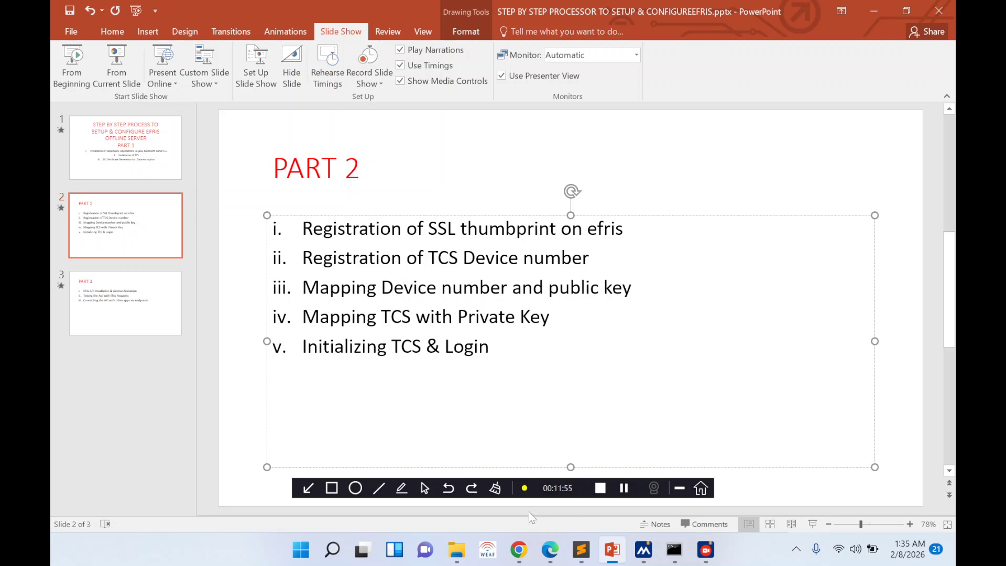
{"action": "left_click", "coordinate": [519, 550]}
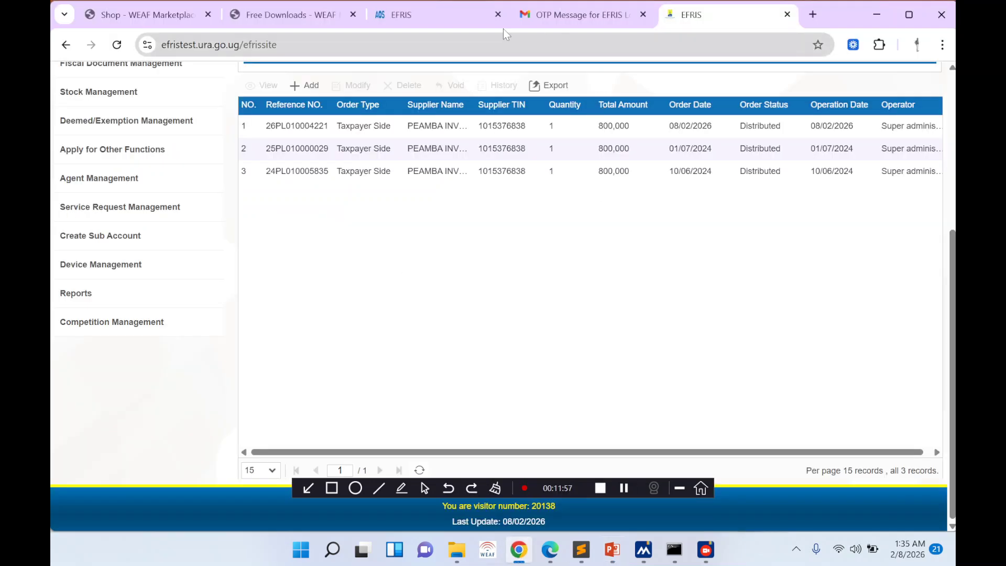
- Reload the local TCS information page, then bring the EF-1001 certificate form preview forward
{"action": "left_click", "coordinate": [415, 20]}
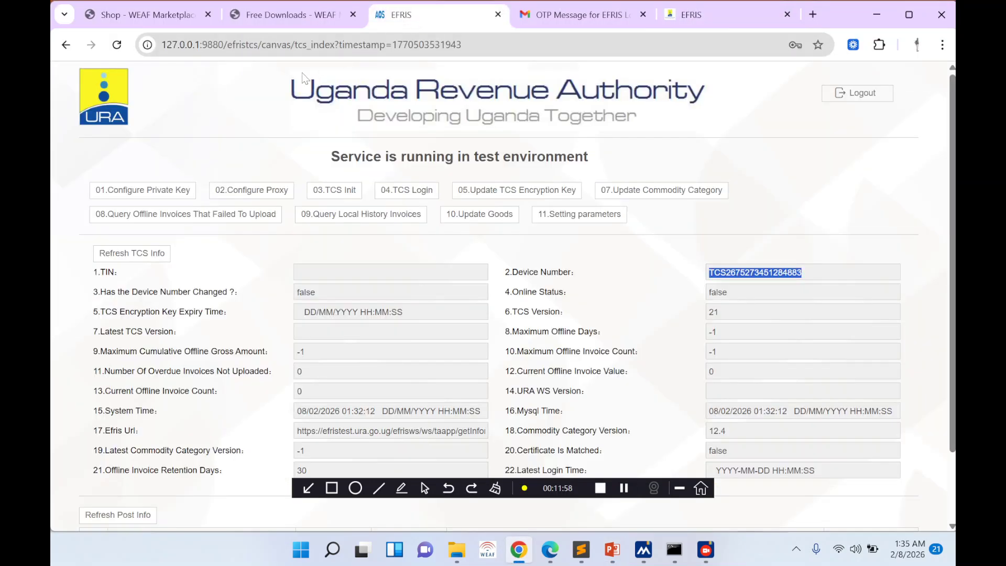
{"action": "left_click", "coordinate": [117, 44]}
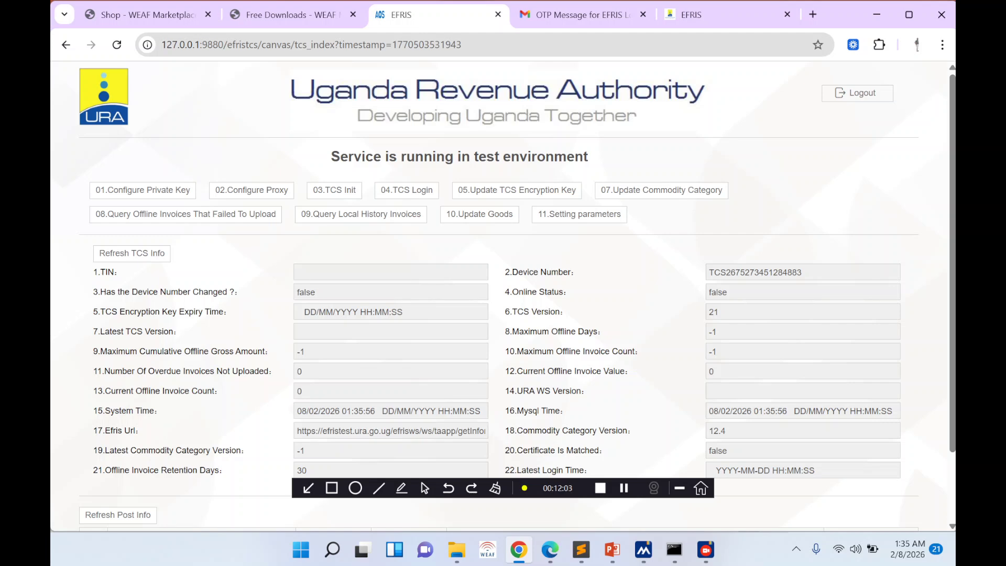
{"action": "left_click", "coordinate": [682, 20]}
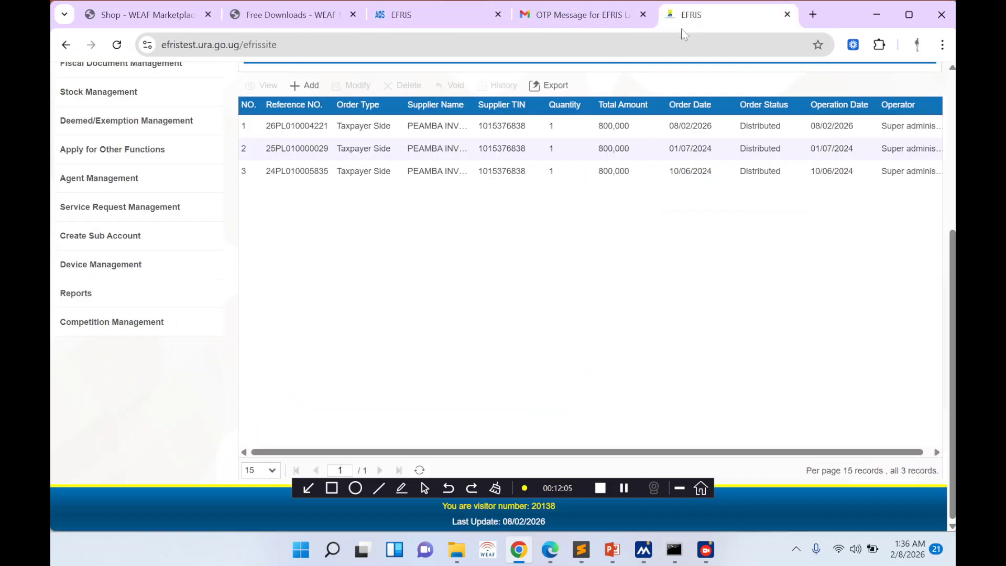
{"action": "scroll", "coordinate": [723, 419], "scroll_direction": "right", "scroll_amount": 1}
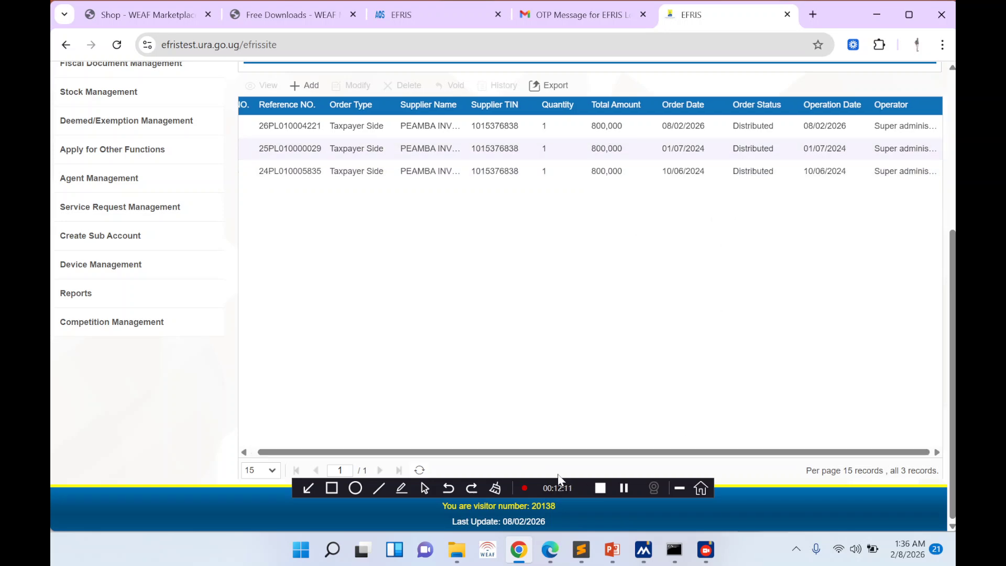
{"action": "left_click", "coordinate": [612, 550]}
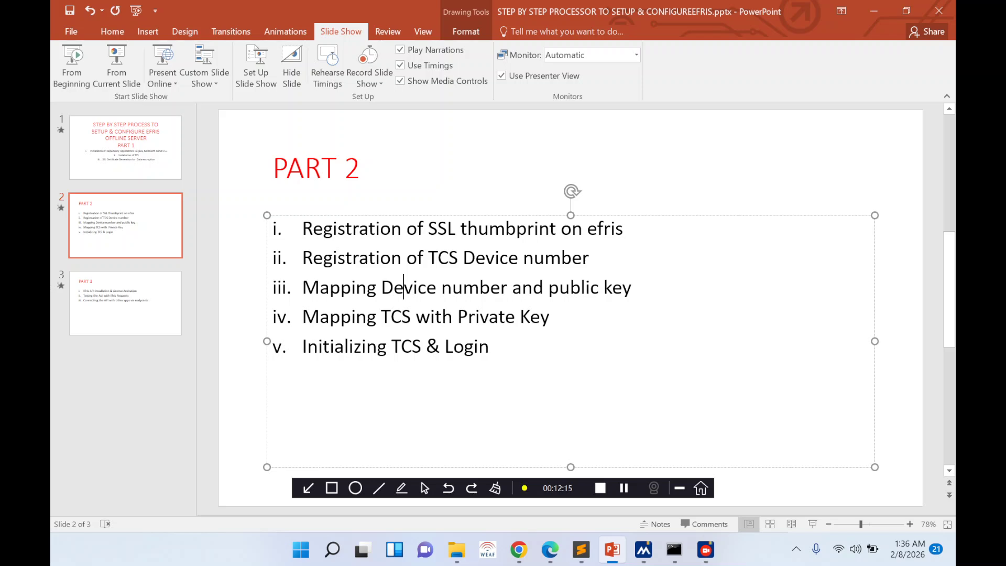
{"action": "left_click", "coordinate": [518, 550]}
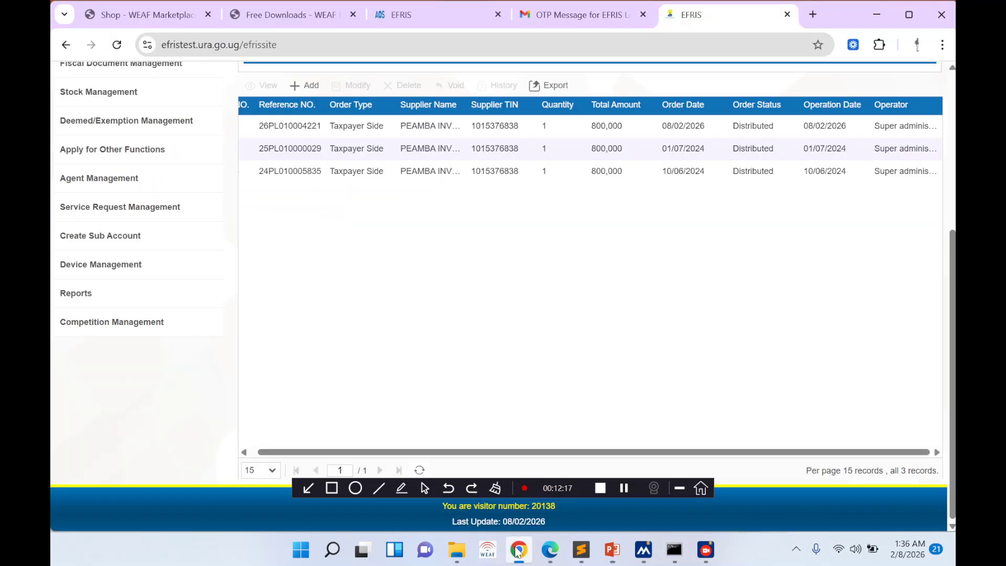
{"action": "left_click", "coordinate": [518, 551]}
{"action": "left_click", "coordinate": [549, 549]}
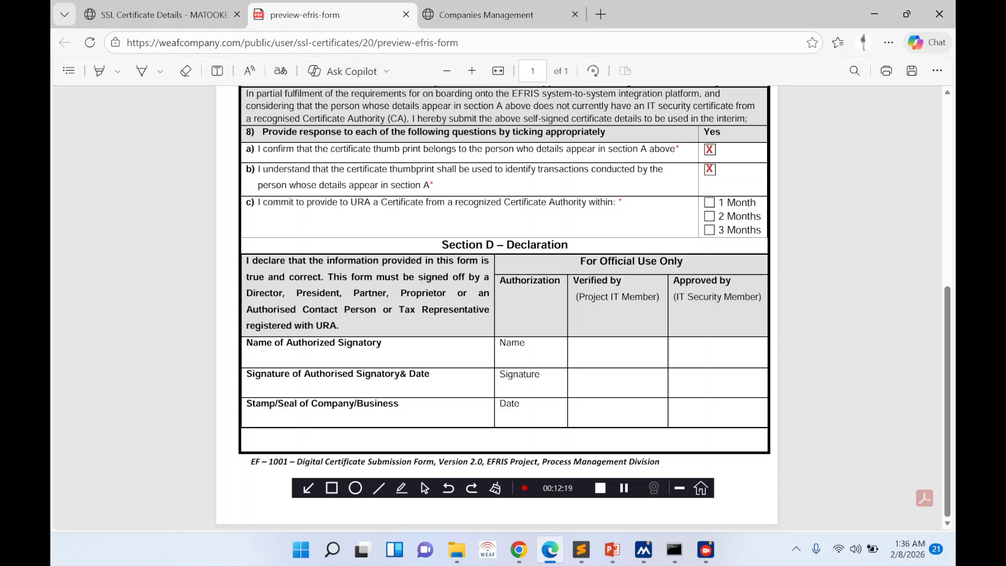
- Download the public .crt certificate from WEAF's SSL Certificate Details, then switch to the EFRIS offline server folder
{"action": "left_click", "coordinate": [189, 16]}
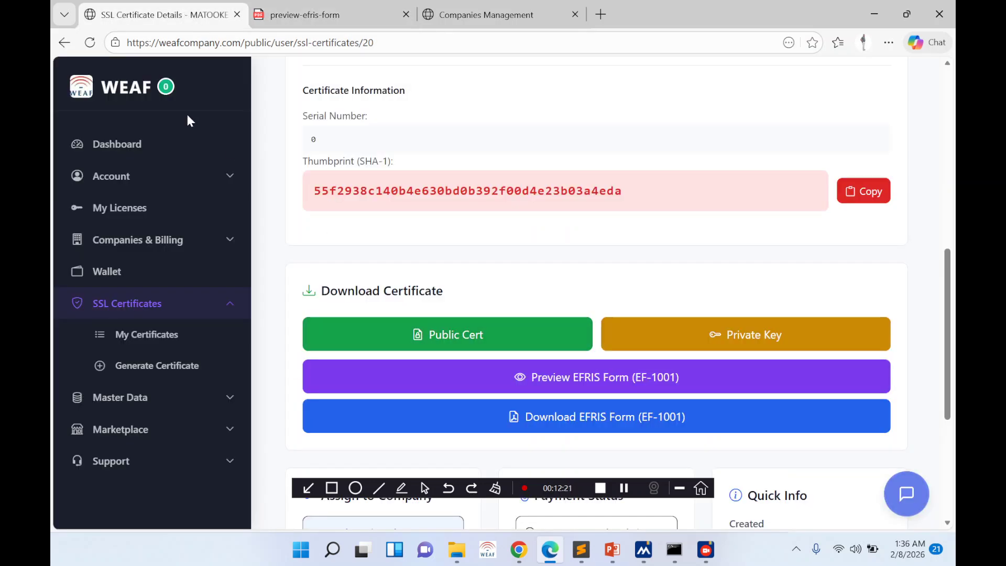
{"action": "left_click", "coordinate": [90, 43]}
{"action": "left_click", "coordinate": [438, 342]}
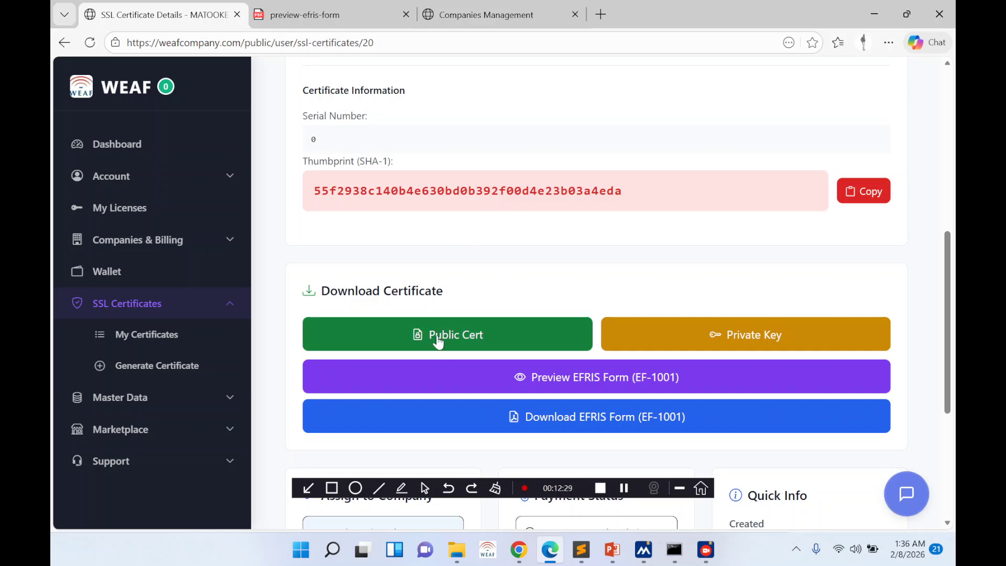
{"action": "left_click", "coordinate": [460, 549]}
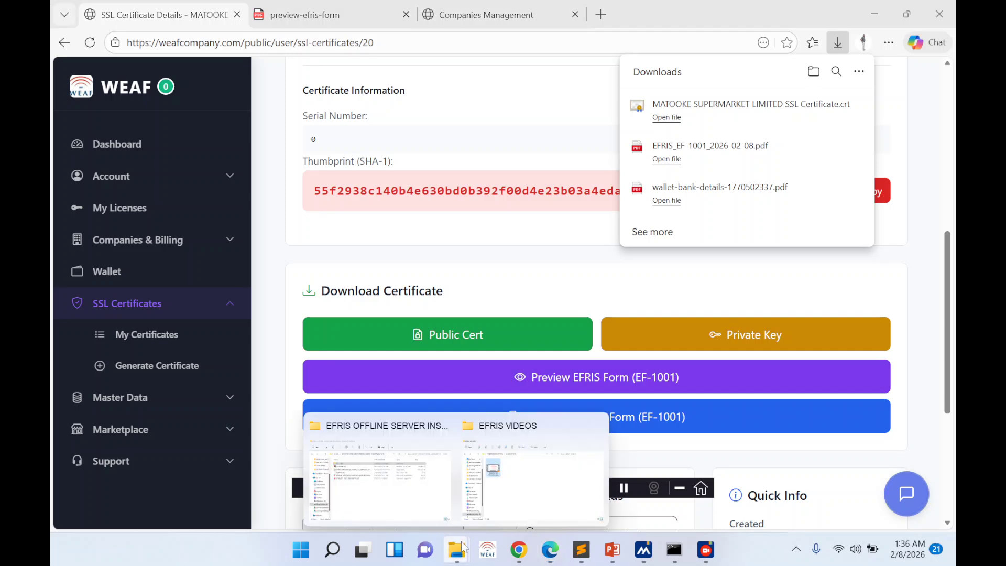
{"action": "left_click", "coordinate": [441, 511]}
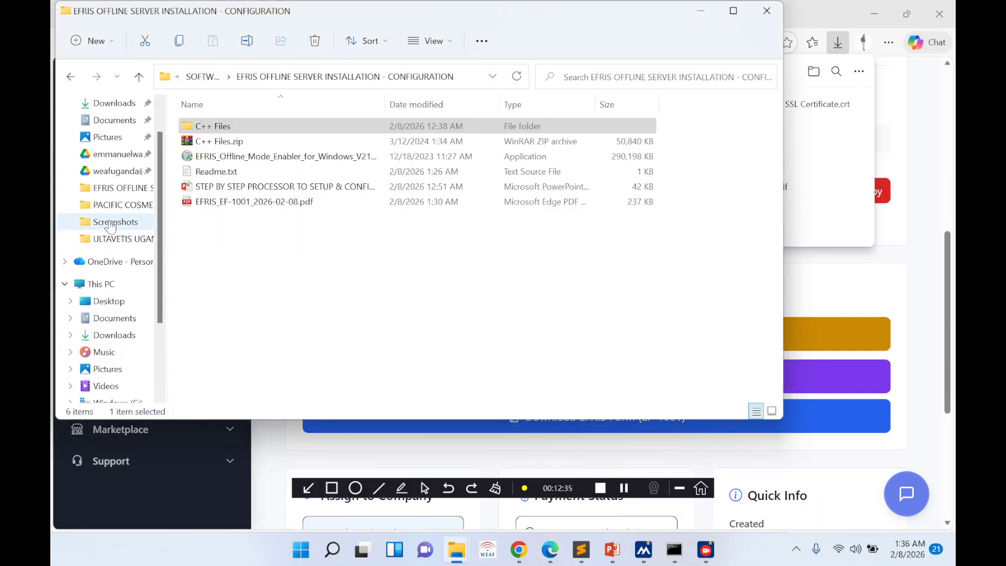
- Move the downloaded SSL certificate .crt from Downloads into the EFRIS configuration folder
{"action": "scroll", "coordinate": [110, 225], "scroll_direction": "up", "scroll_amount": 2}
{"action": "left_click", "coordinate": [115, 143]}
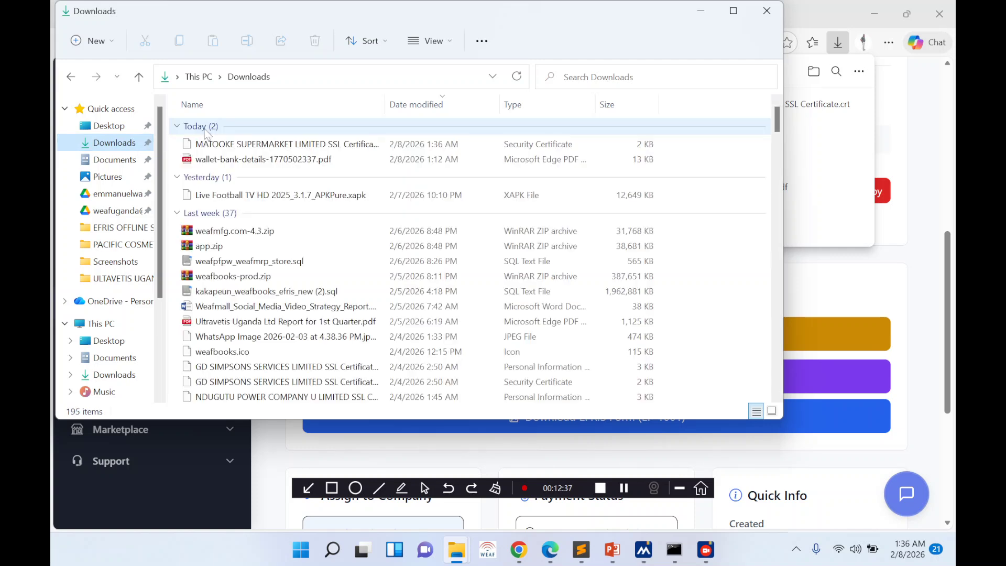
{"action": "left_click", "coordinate": [210, 143]}
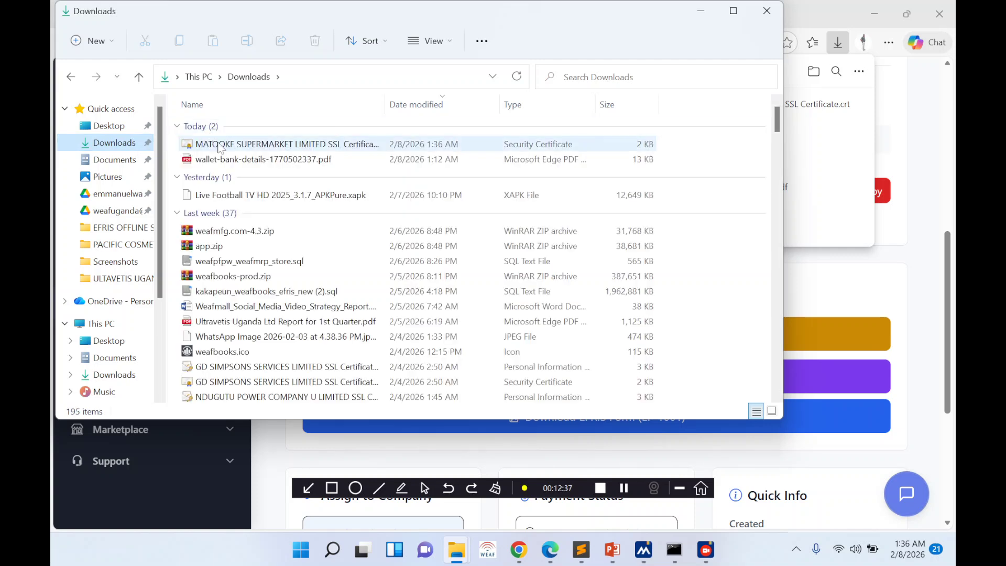
{"action": "left_click", "coordinate": [71, 77]}
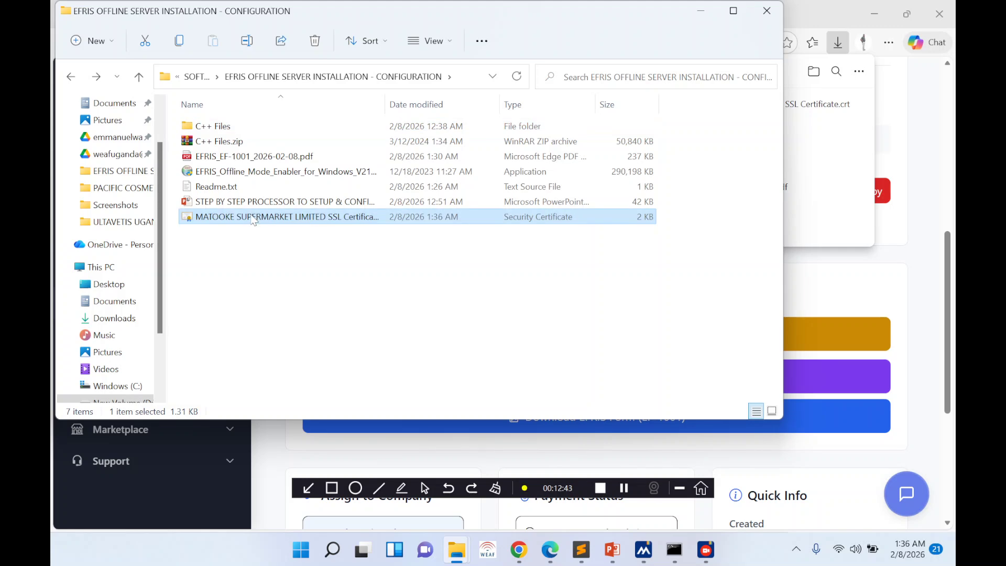
- Open the MATOOKE SUPERMARKET LIMITED certificate and inspect its Issuer and Subject details
{"action": "double_click", "coordinate": [254, 217]}
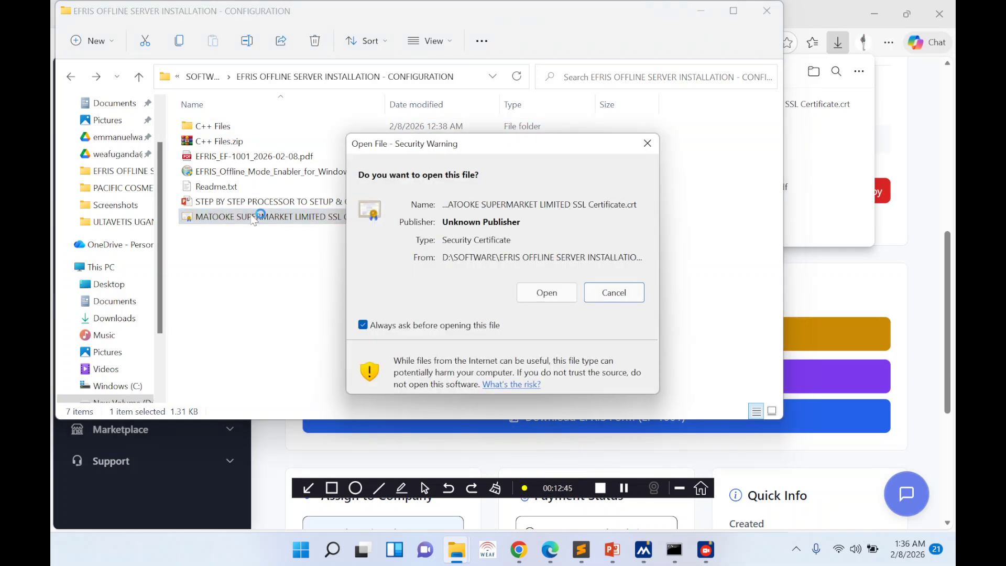
{"action": "left_click", "coordinate": [522, 292]}
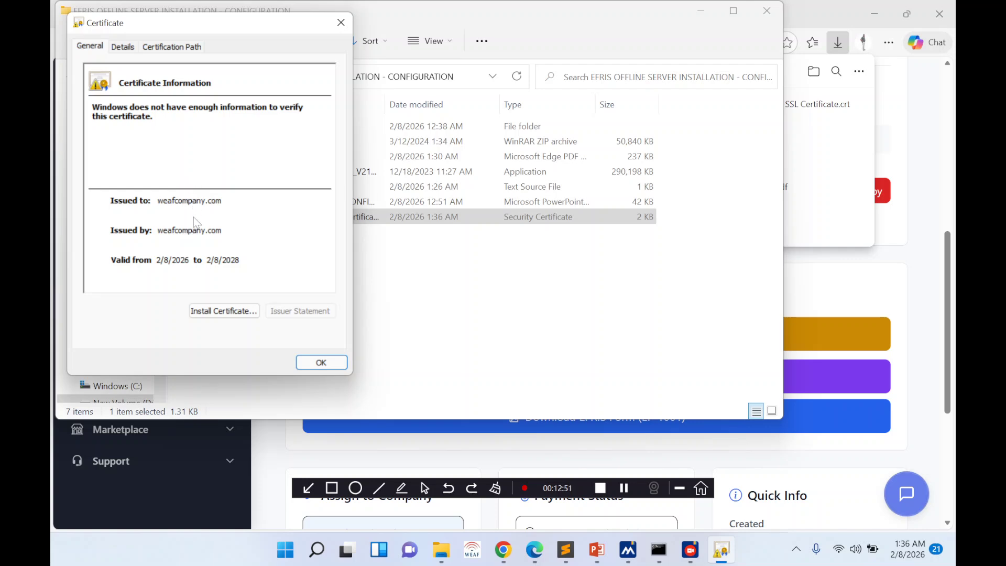
{"action": "left_click", "coordinate": [124, 49]}
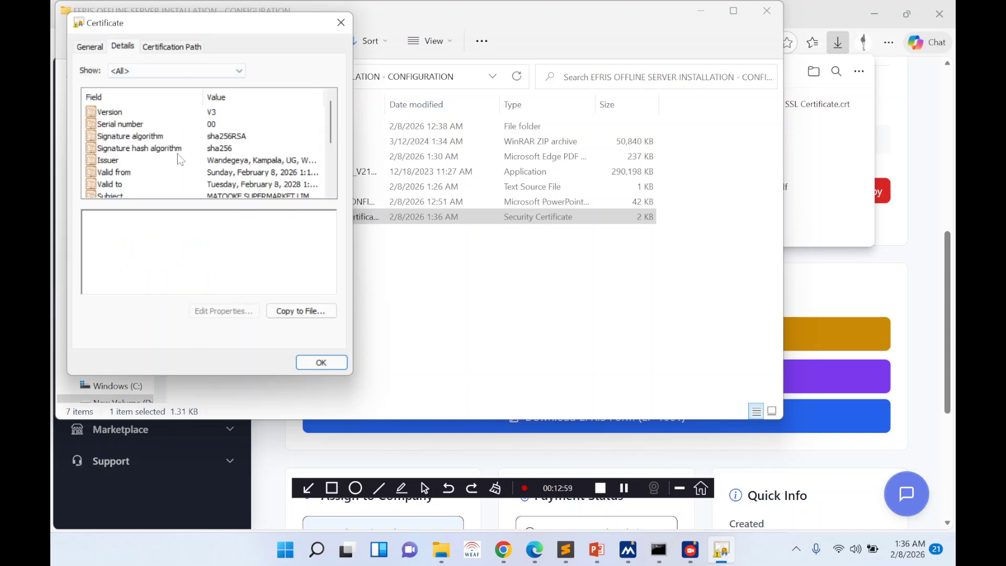
{"action": "left_click", "coordinate": [215, 162]}
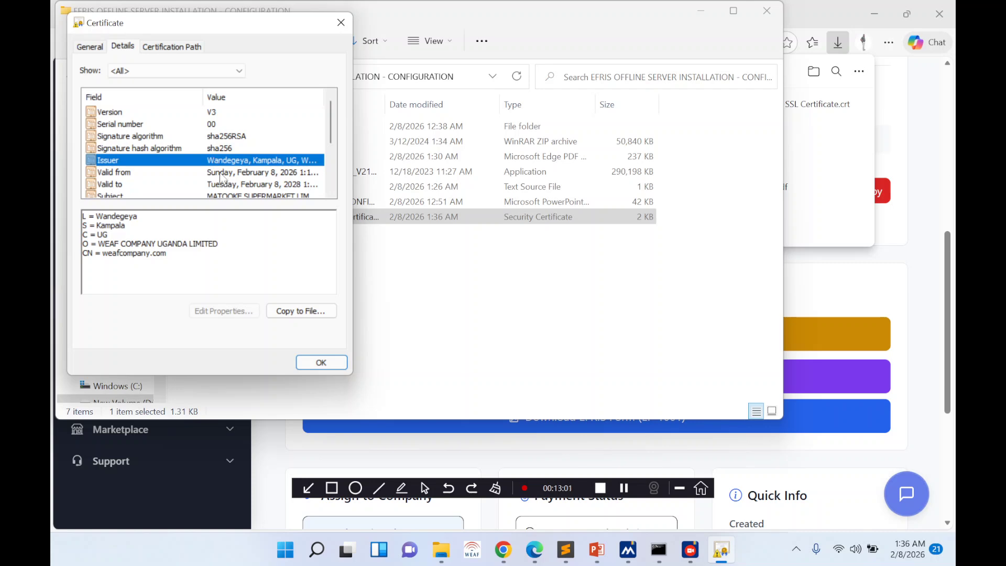
{"action": "scroll", "coordinate": [223, 182], "scroll_direction": "down", "scroll_amount": 1}
{"action": "left_click", "coordinate": [231, 162]}
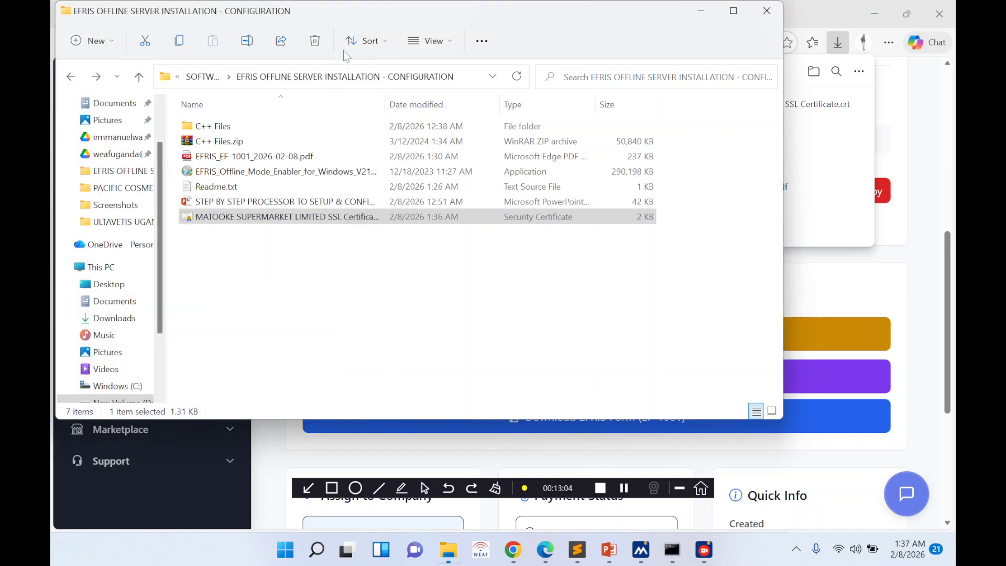
{"action": "left_click", "coordinate": [341, 22]}
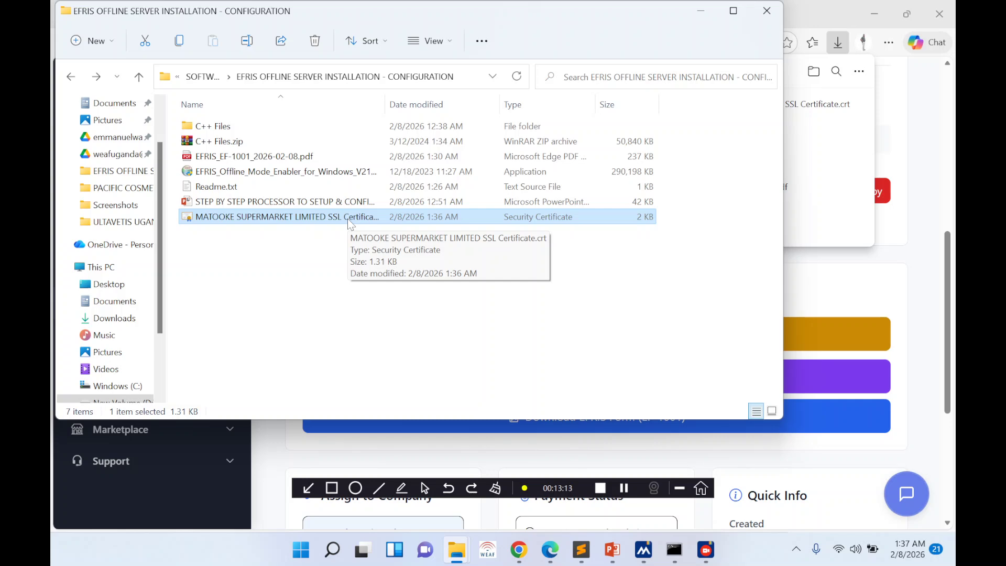
- Open the EFRIS Device Public Key List and select the new device's row showing a Default key
{"action": "left_click", "coordinate": [520, 558]}
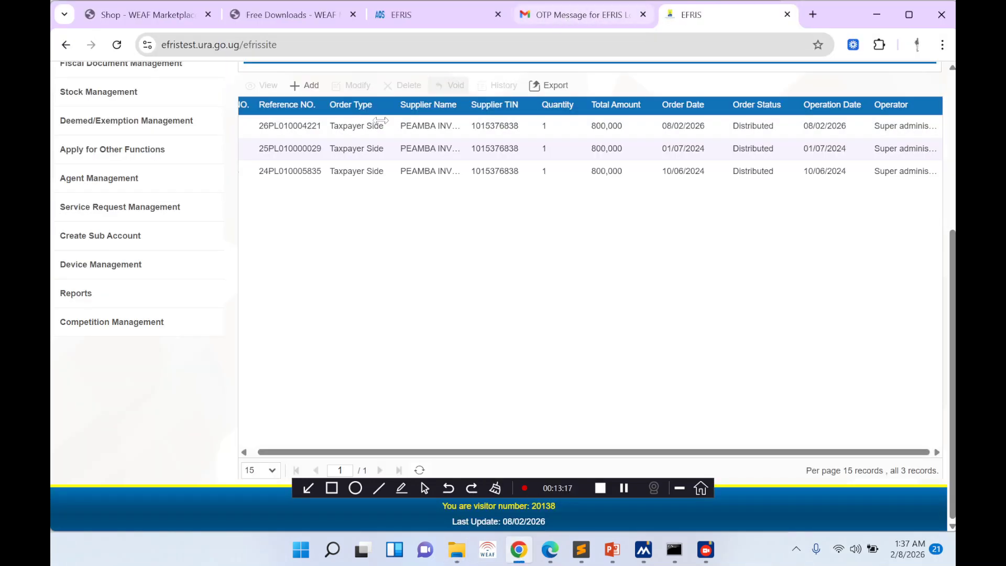
{"action": "mouse_move", "coordinate": [171, 264]}
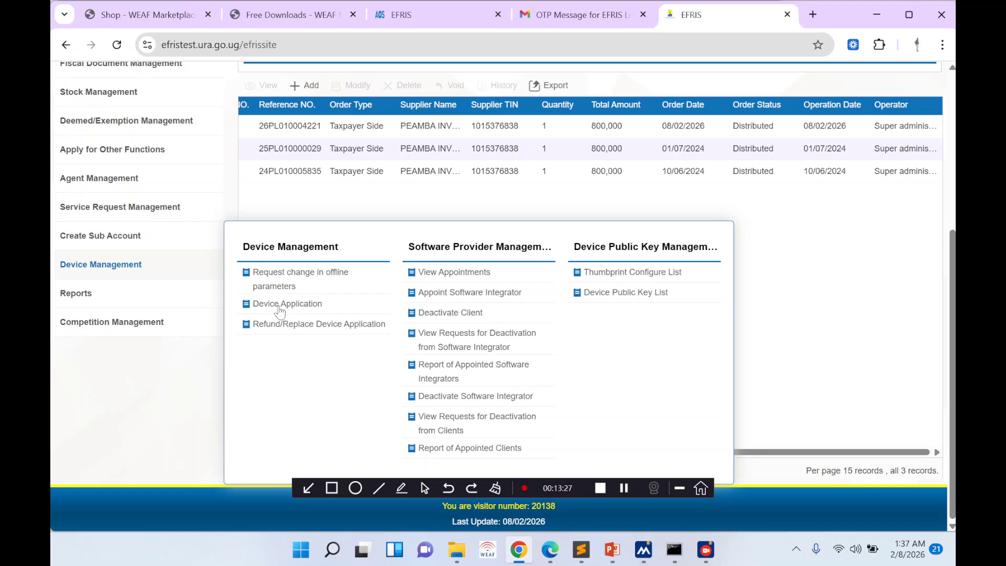
{"action": "left_click", "coordinate": [620, 294]}
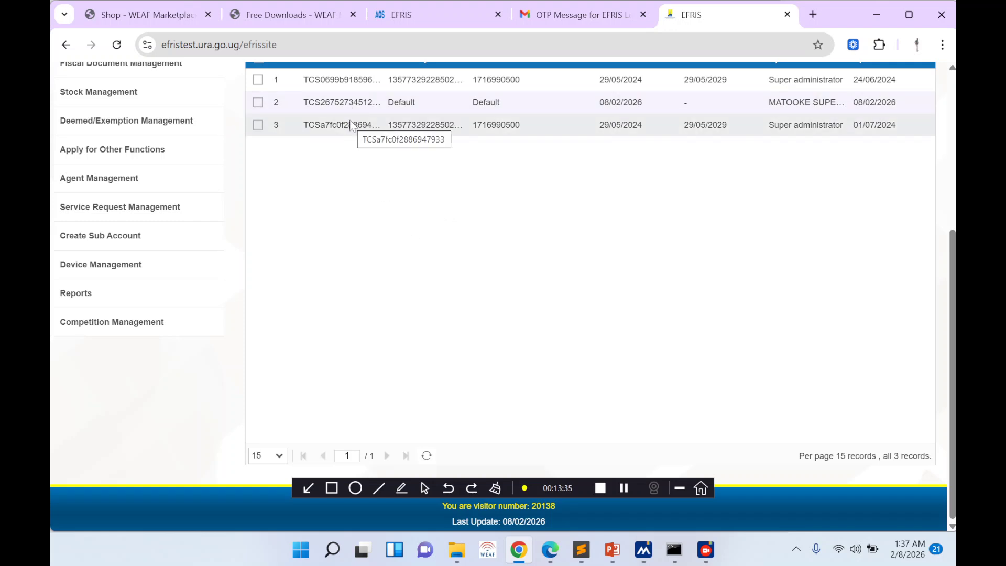
{"action": "left_click", "coordinate": [425, 14]}
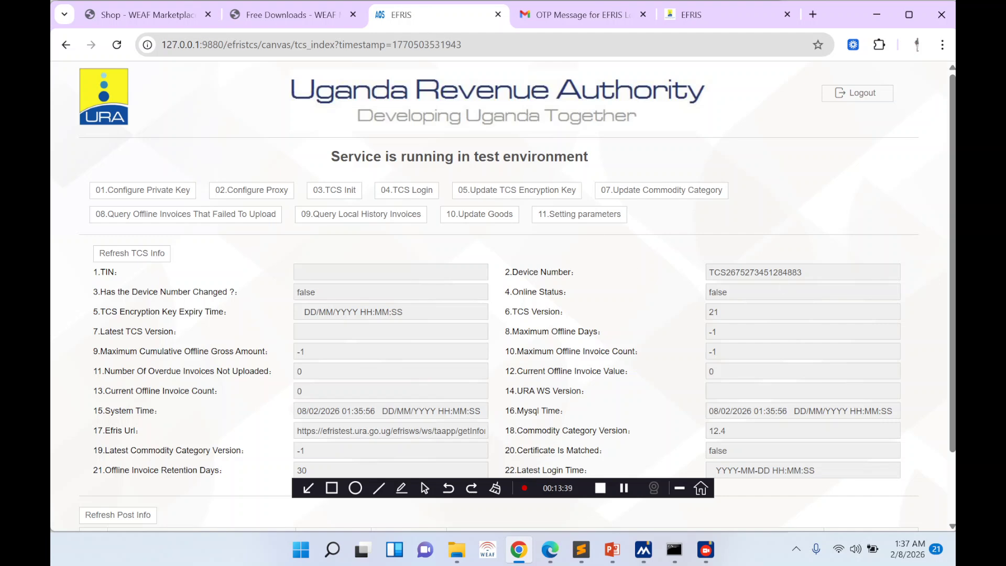
{"action": "left_click", "coordinate": [317, 19]}
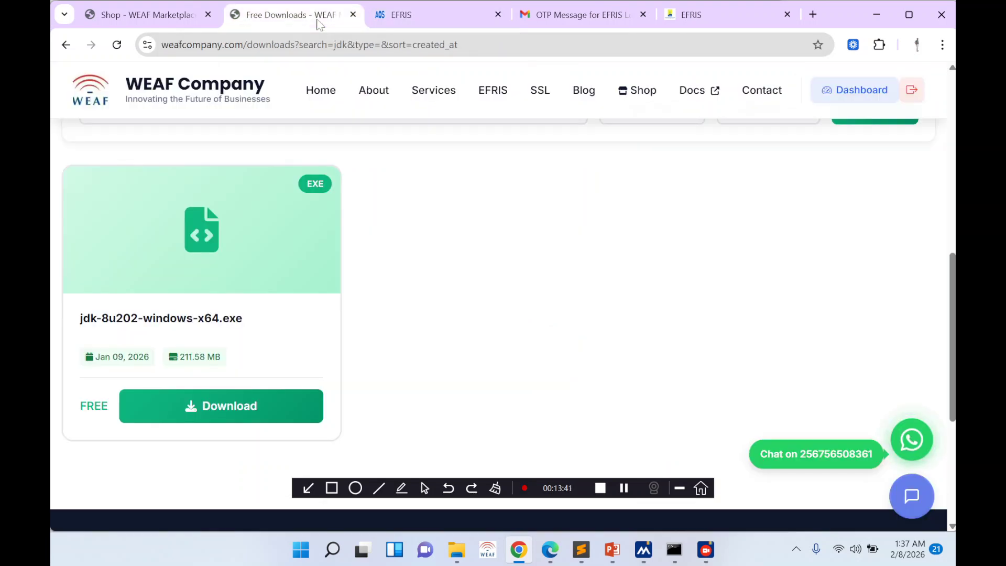
{"action": "left_click", "coordinate": [722, 21]}
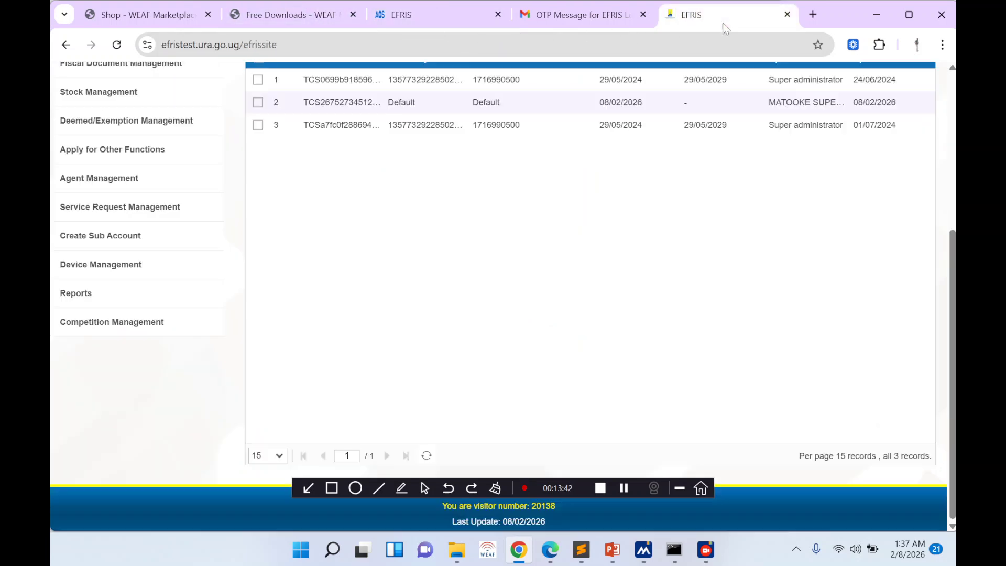
{"action": "left_click", "coordinate": [416, 102]}
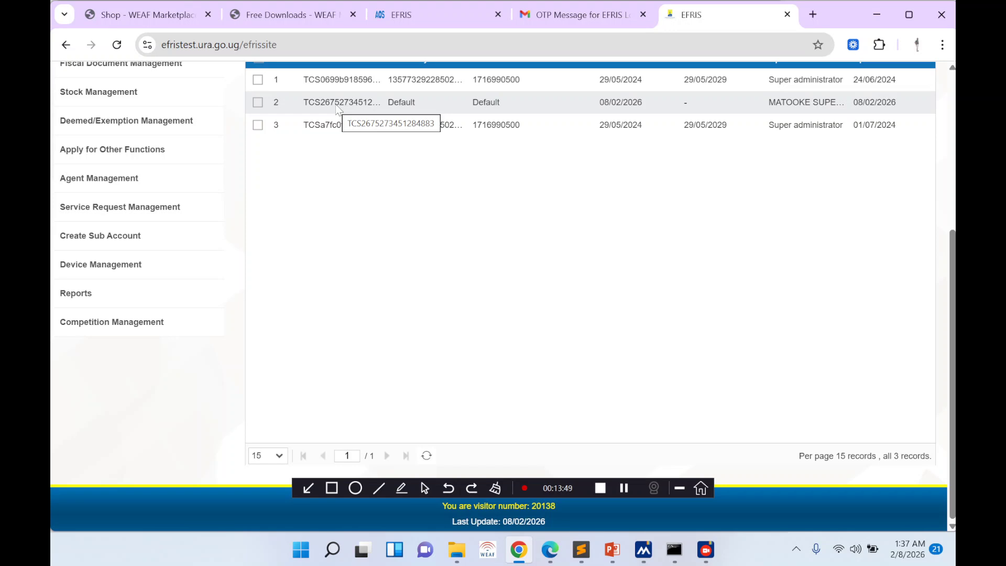
{"action": "scroll", "coordinate": [363, 221], "scroll_direction": "up", "scroll_amount": 3}
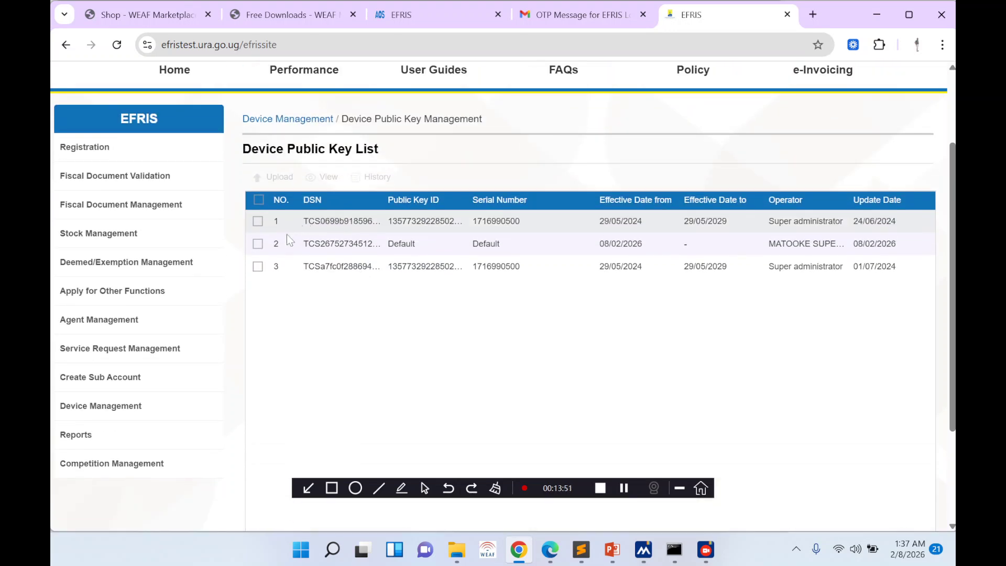
- Upload MATOOKE SUPERMARKET LIMITED SSL Certificate.crt as row 2's public key, valid until 08/02/2028
{"action": "left_click", "coordinate": [258, 244]}
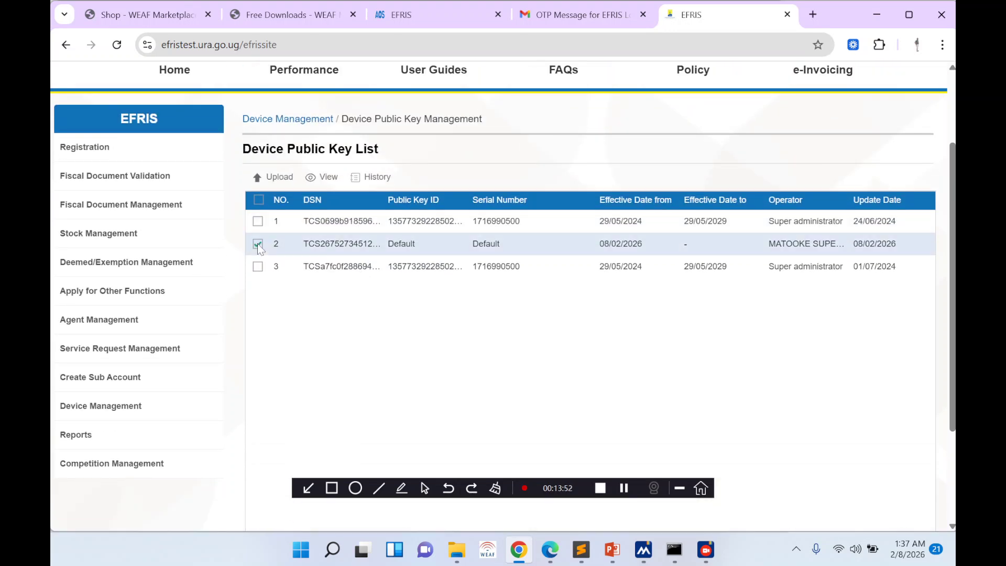
{"action": "left_click", "coordinate": [279, 179]}
{"action": "left_click", "coordinate": [527, 154]}
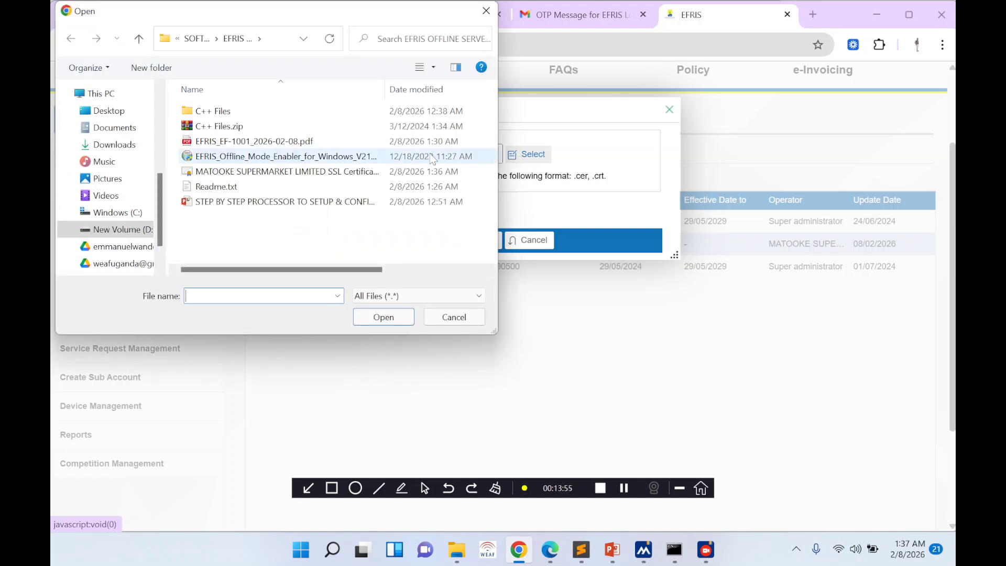
{"action": "double_click", "coordinate": [236, 172]}
{"action": "left_click", "coordinate": [479, 240]}
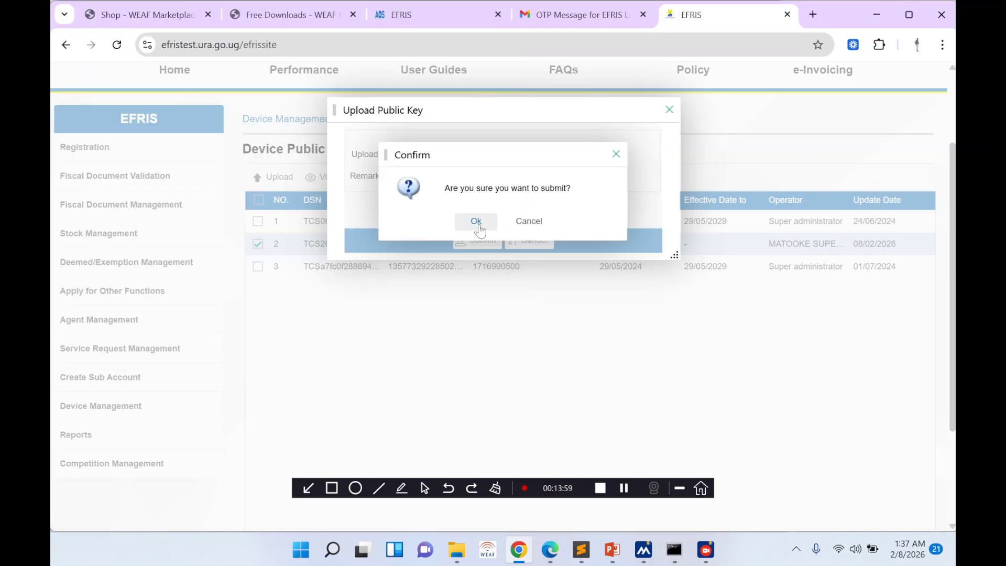
{"action": "left_click", "coordinate": [474, 221]}
{"action": "left_click", "coordinate": [502, 217]}
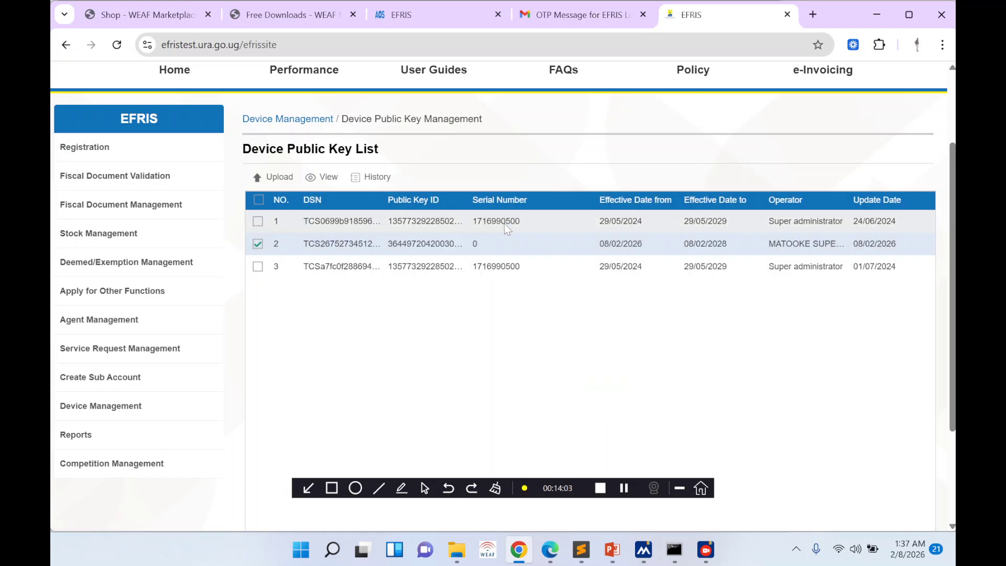
{"action": "scroll", "coordinate": [570, 266], "scroll_direction": "down", "scroll_amount": 2}
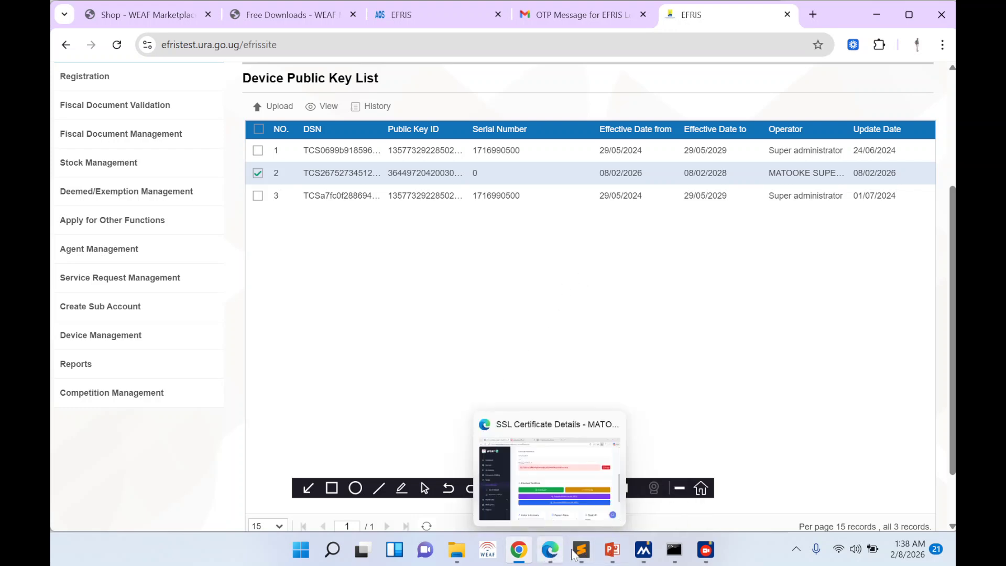
{"action": "left_click", "coordinate": [613, 551]}
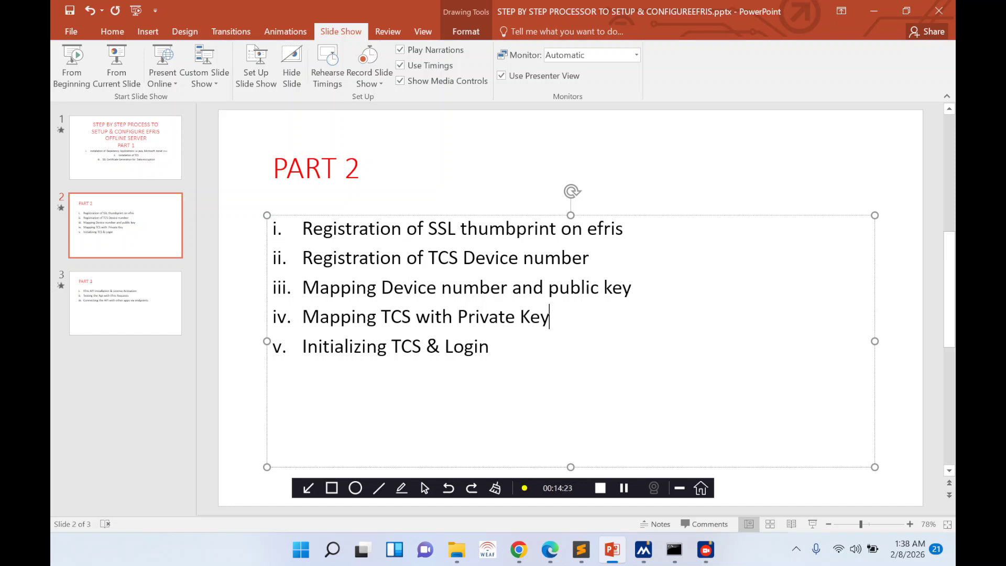
- After reviewing the Part 2 slide, return to Chrome's local TCS tab
{"action": "left_click", "coordinate": [519, 549]}
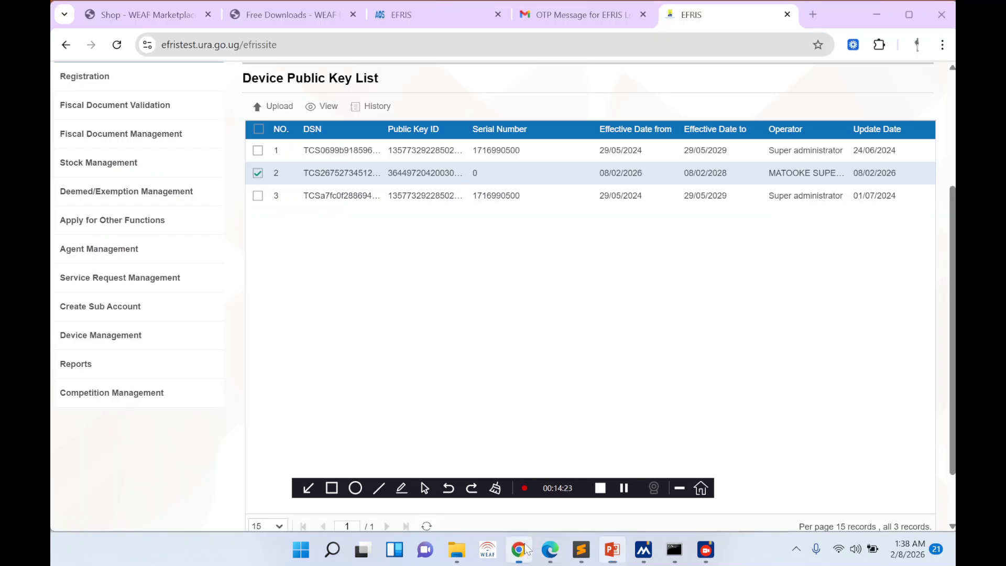
{"action": "left_click", "coordinate": [440, 16]}
- Download the MATOOKE private key .p12 from WEAF and select its Private Key Password
{"action": "left_click", "coordinate": [114, 47]}
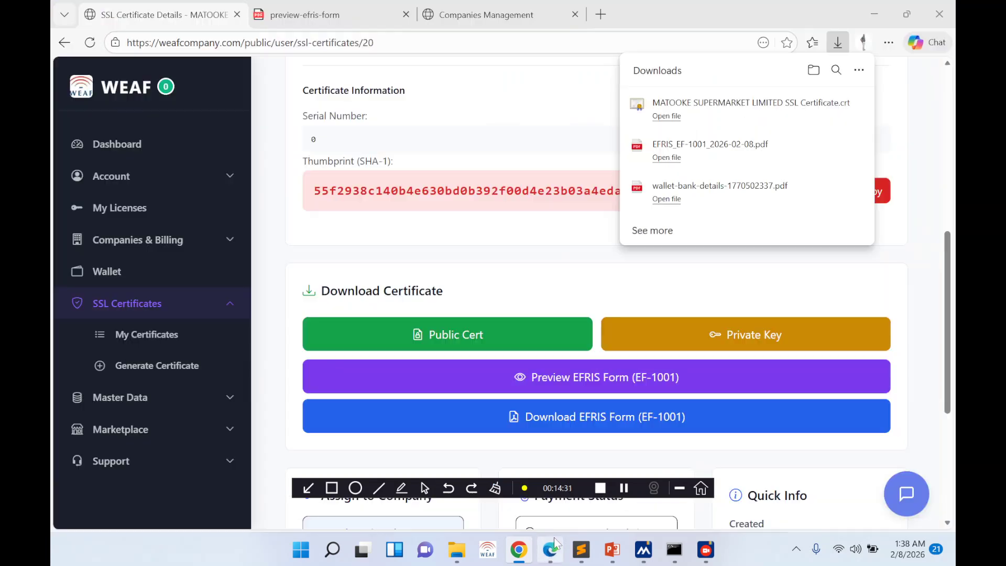
{"action": "left_click", "coordinate": [553, 540]}
{"action": "left_click", "coordinate": [674, 336]}
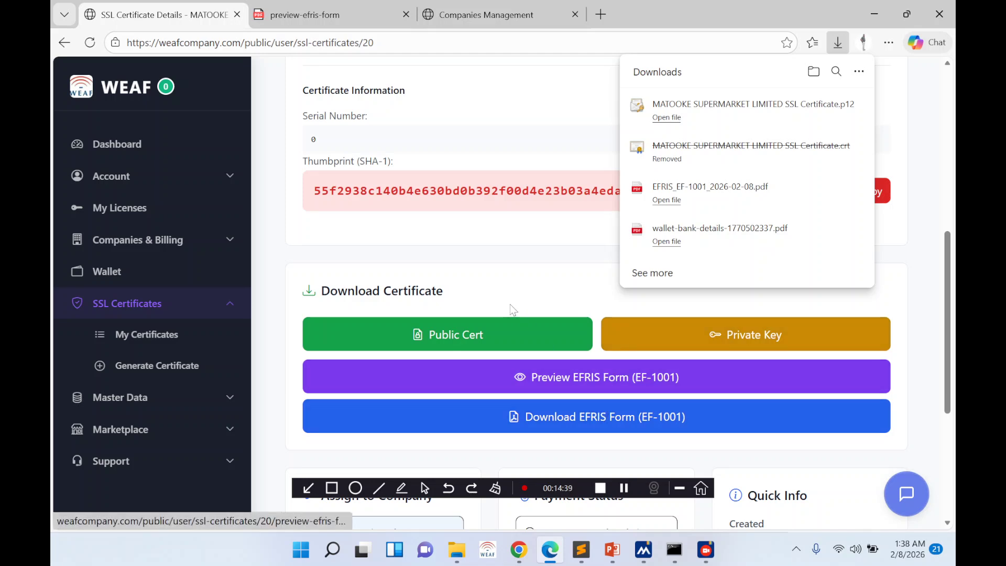
{"action": "scroll", "coordinate": [547, 364], "scroll_direction": "down", "scroll_amount": 5}
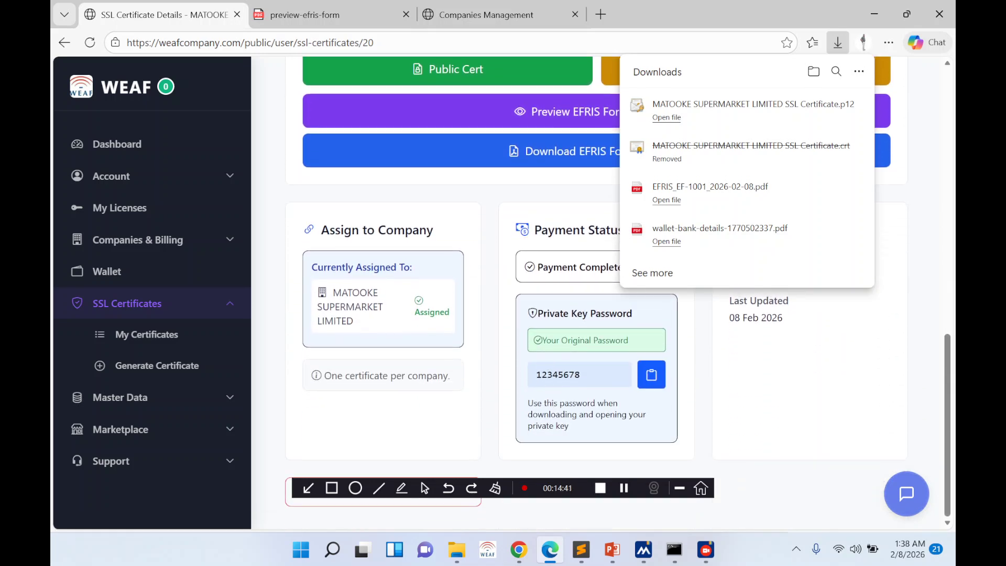
{"action": "left_click_drag", "start_coordinate": [536, 374], "coordinate": [582, 373]}
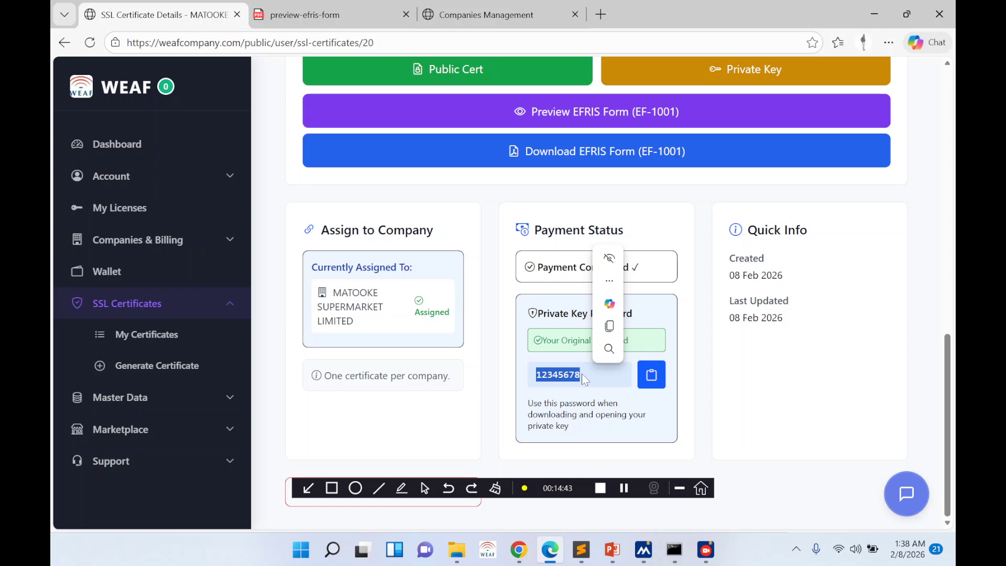
{"action": "left_click", "coordinate": [457, 550]}
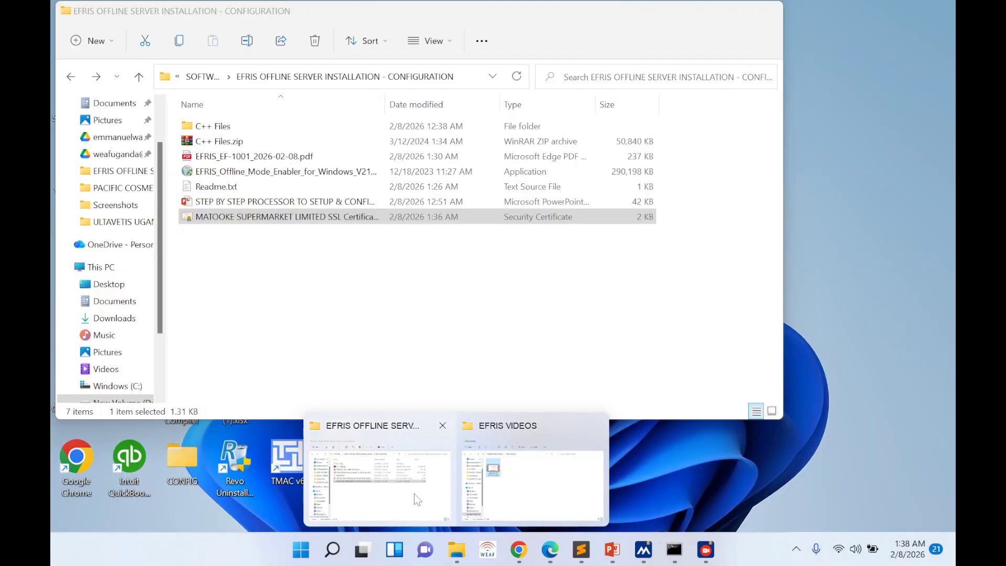
{"action": "left_click", "coordinate": [414, 494]}
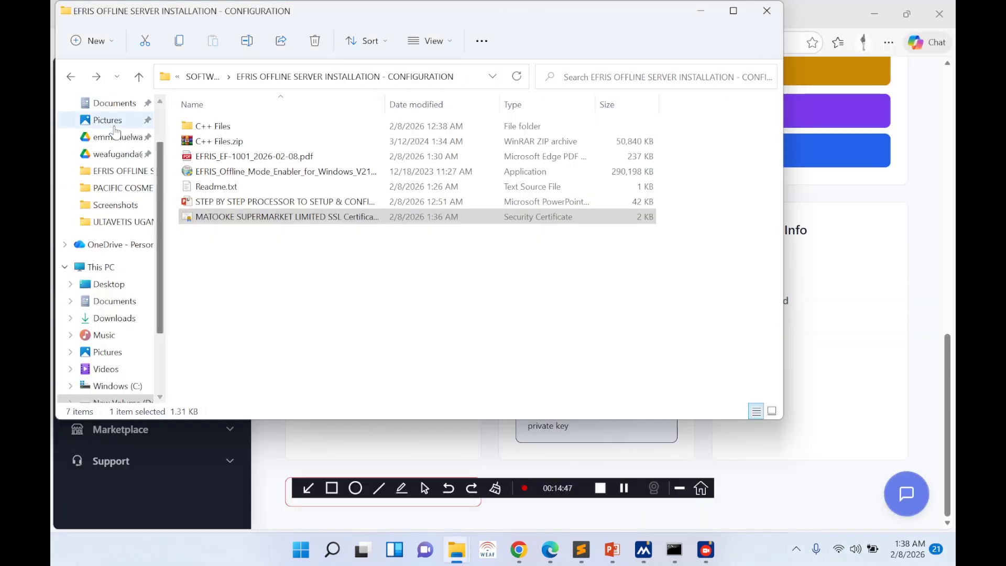
- Copy MATOOKE SUPERMARKET LIMITED SSL Certificate.p12 from Downloads into the EFRIS configuration folder and open it
{"action": "scroll", "coordinate": [116, 131], "scroll_direction": "up", "scroll_amount": 2}
{"action": "left_click", "coordinate": [123, 142]}
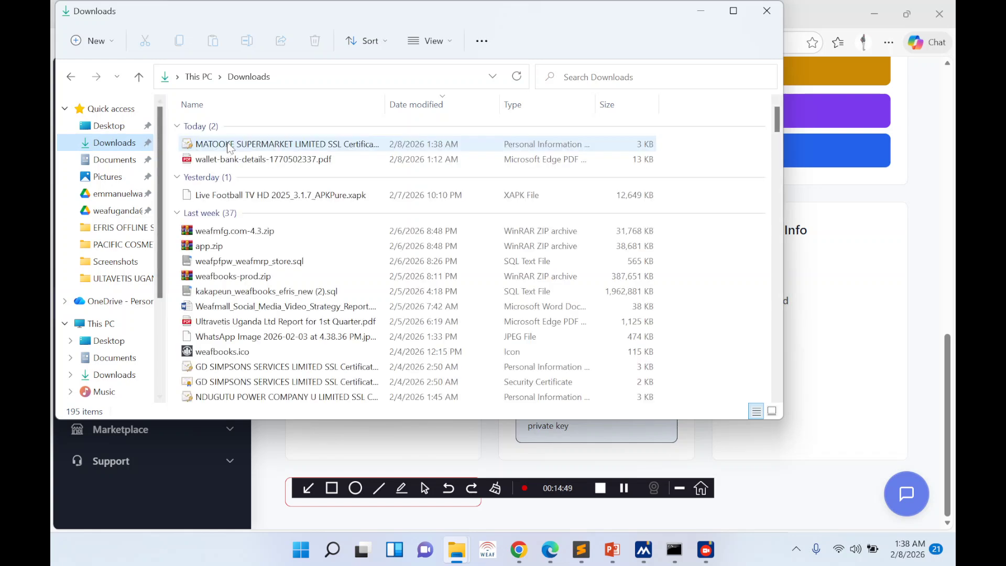
{"action": "left_click", "coordinate": [229, 145]}
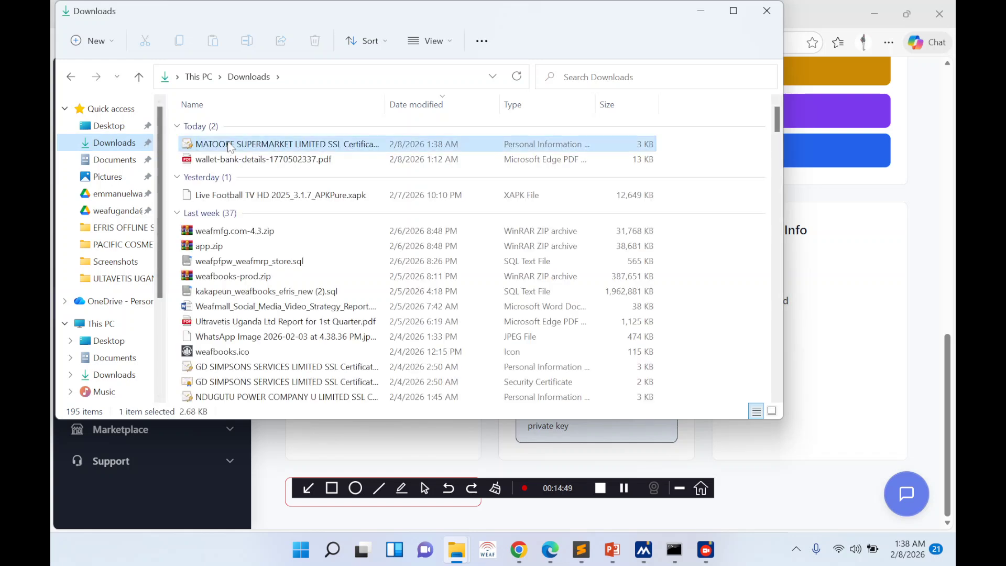
{"action": "left_click", "coordinate": [71, 76]}
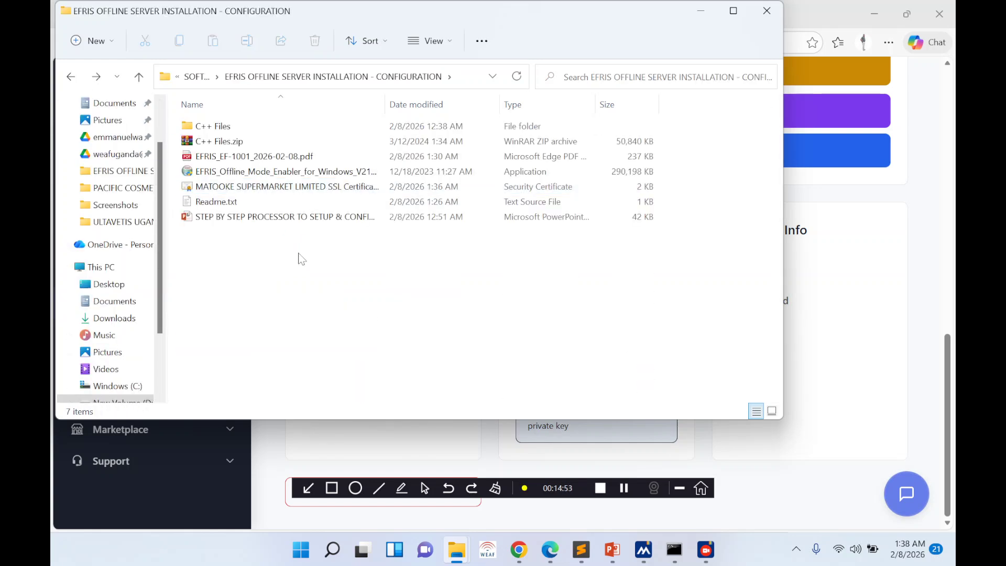
{"action": "key", "text": "ctrl+v"}
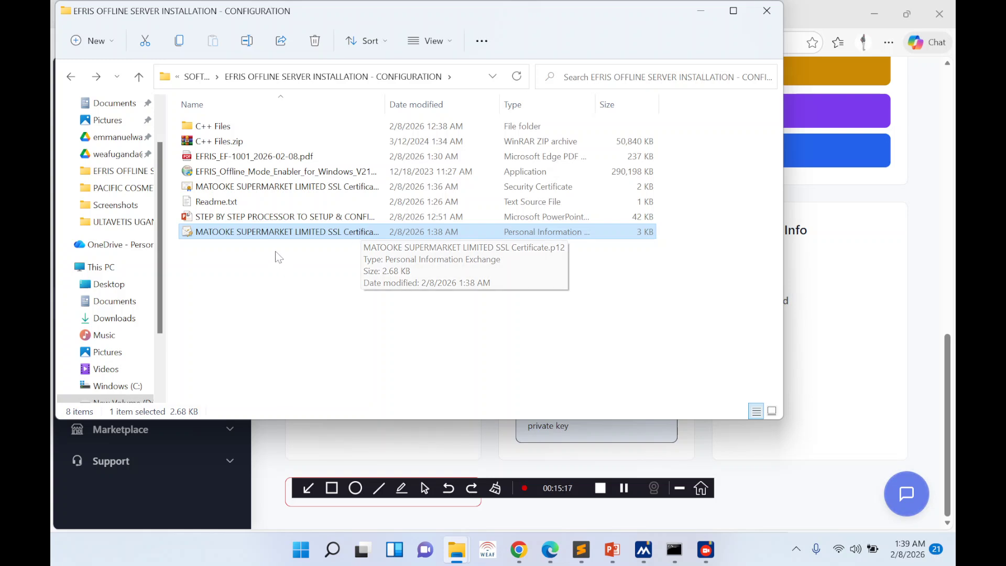
{"action": "double_click", "coordinate": [274, 234]}
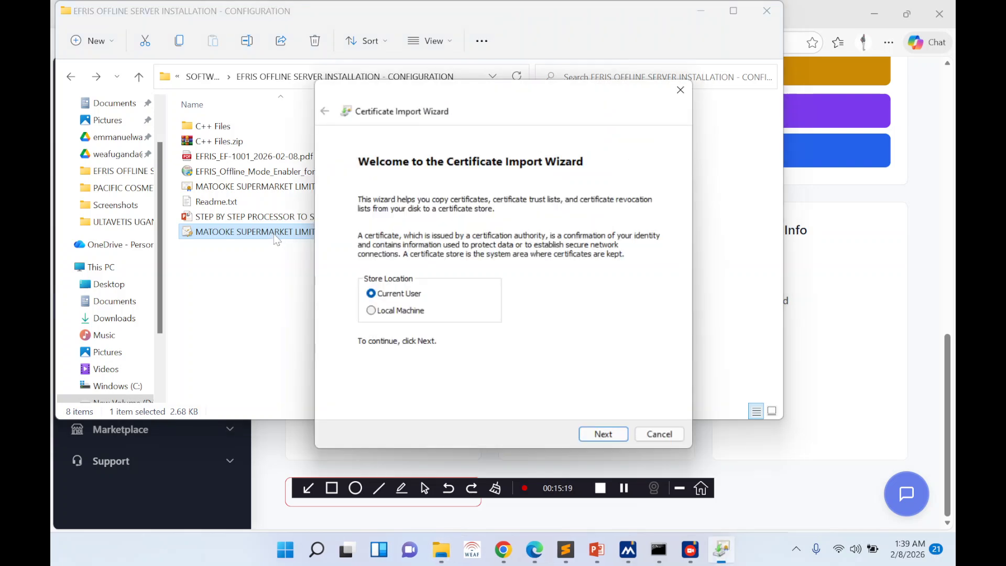
- Enter and correct the private key password in the Import Wizard until accepted, then cancel
{"action": "left_click", "coordinate": [583, 435]}
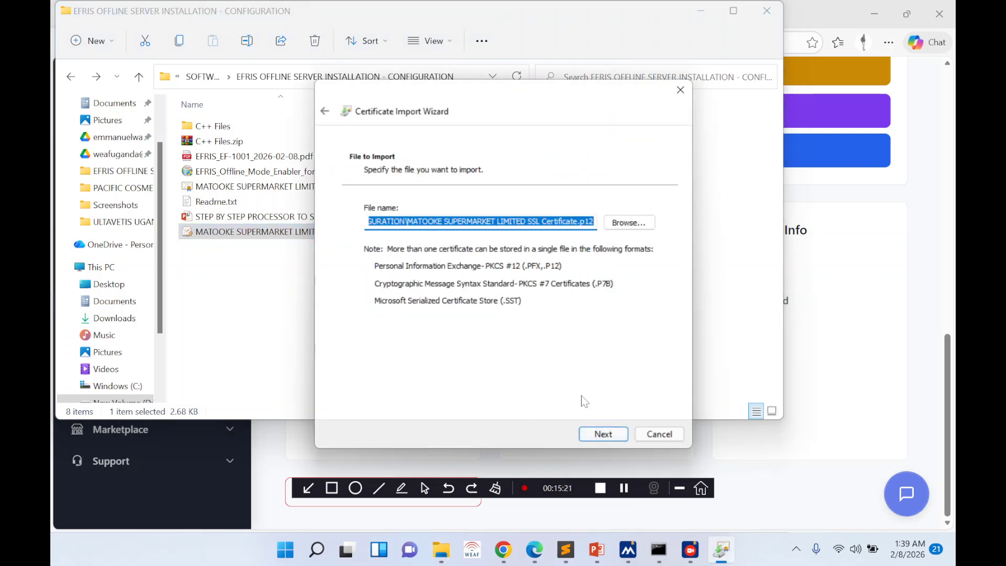
{"action": "left_click", "coordinate": [598, 429]}
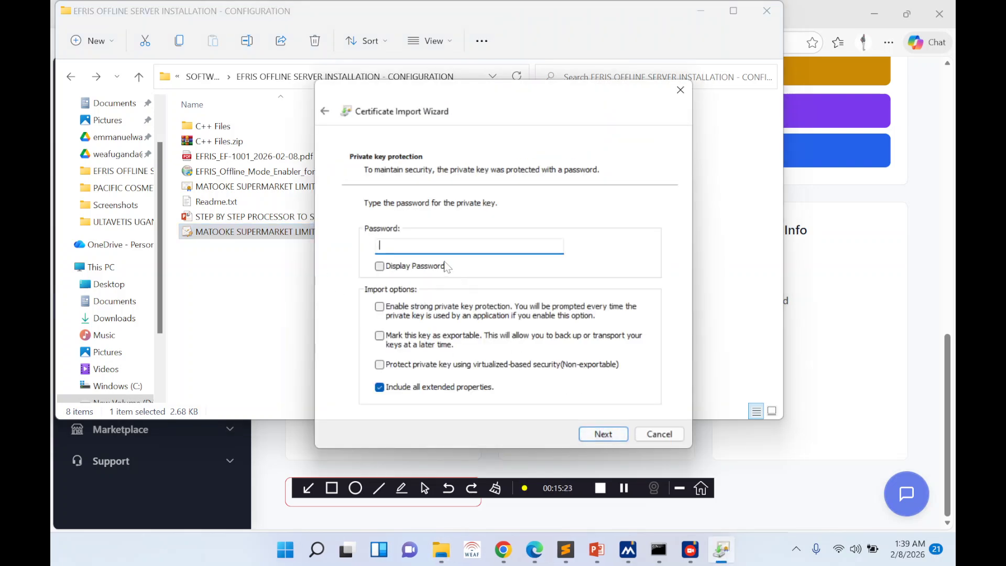
{"action": "type", "text": "•••"}
{"action": "left_click", "coordinate": [380, 266]}
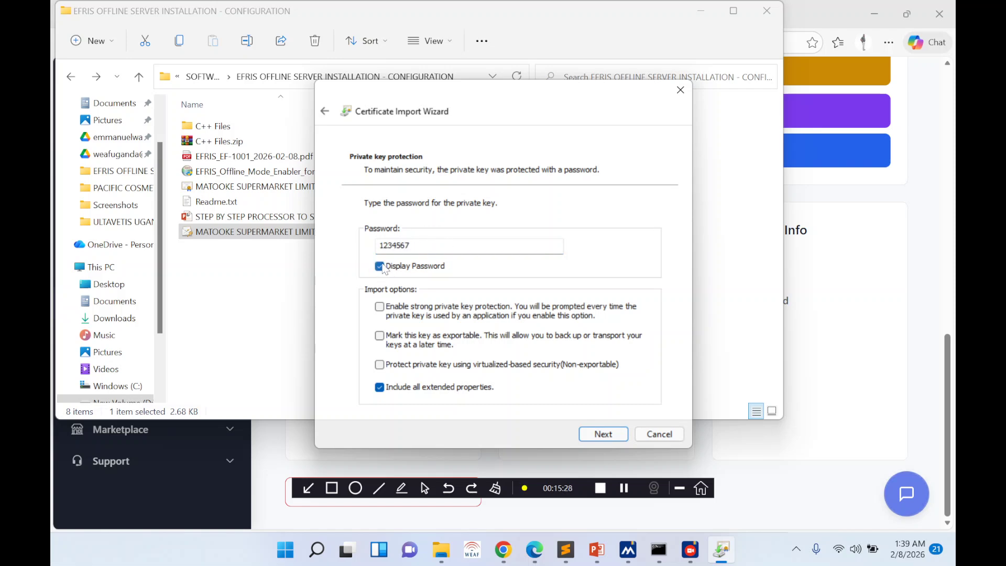
{"action": "left_click", "coordinate": [598, 436]}
{"action": "left_click", "coordinate": [576, 325]}
{"action": "type", "text": "8"}
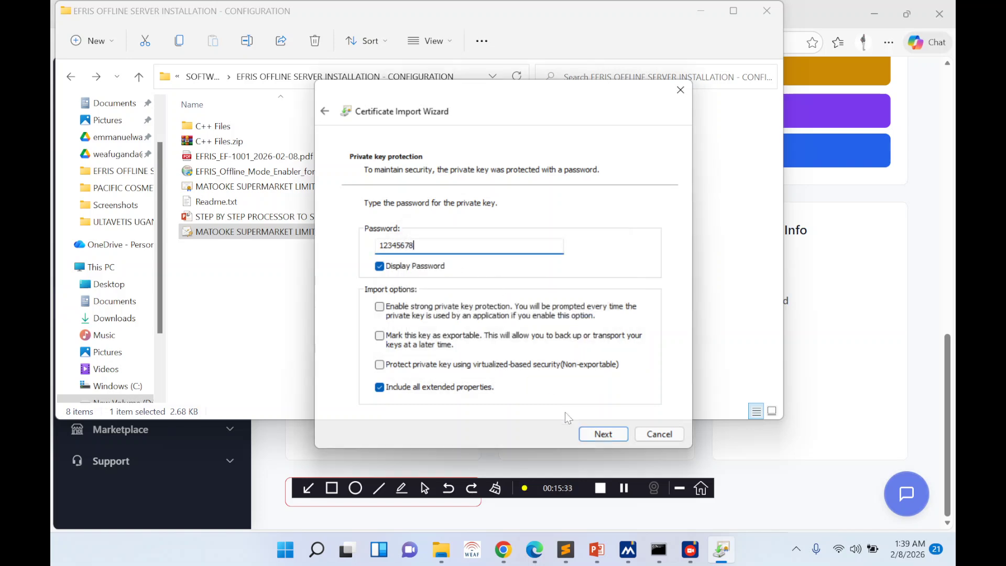
{"action": "left_click", "coordinate": [603, 436]}
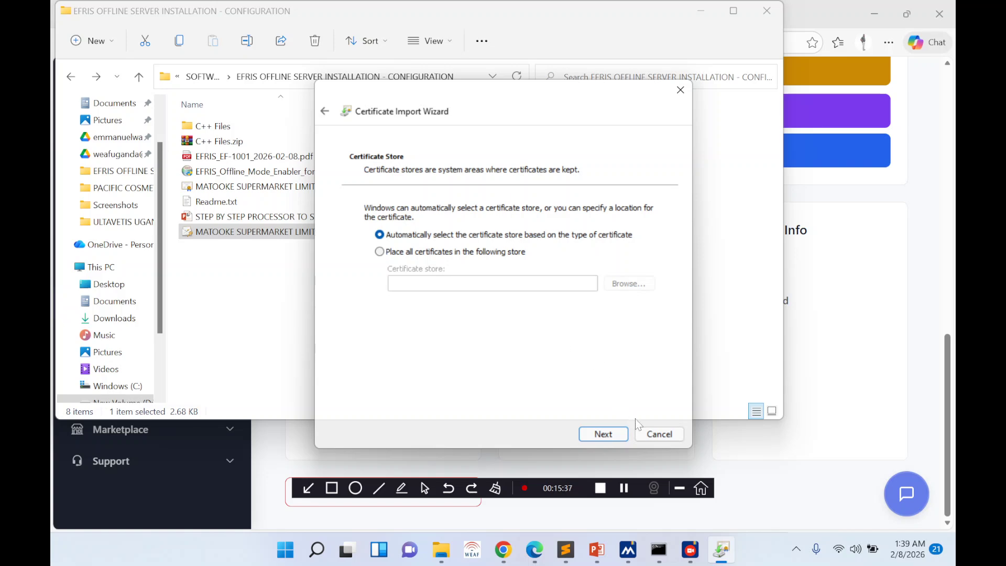
{"action": "left_click", "coordinate": [658, 434]}
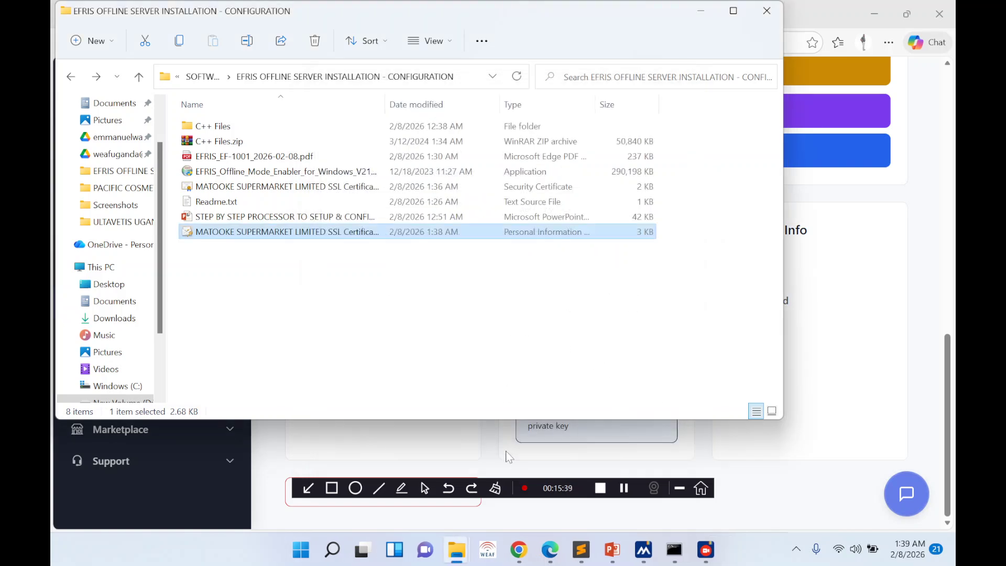
- Bring the EFRIS TCS page forward and reload it
{"action": "left_click", "coordinate": [515, 559]}
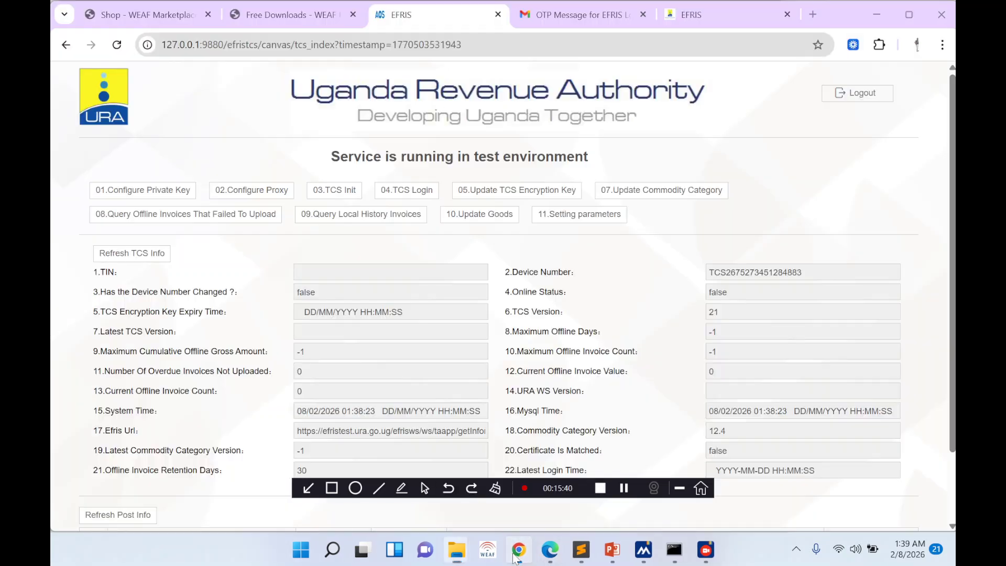
{"action": "left_click", "coordinate": [515, 558]}
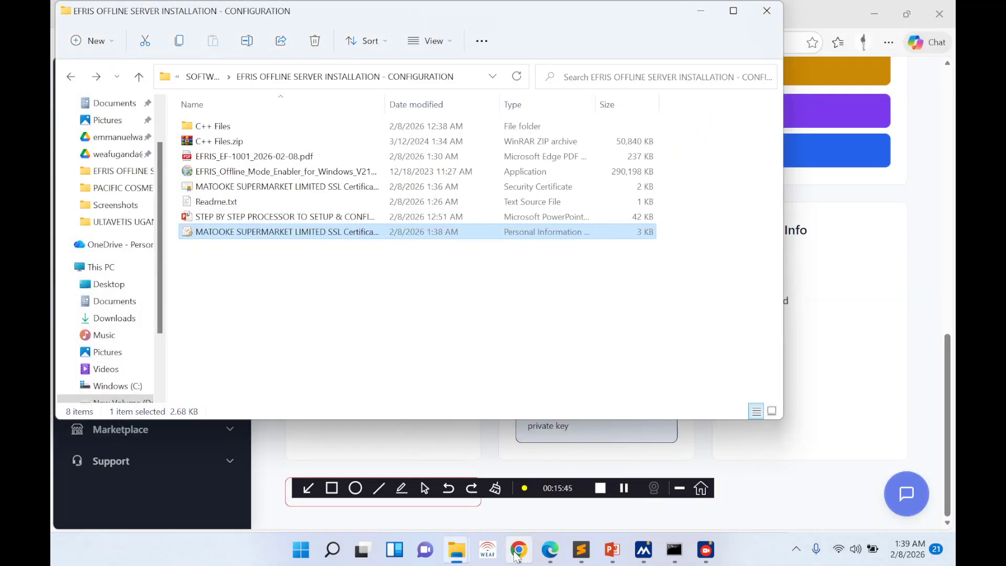
{"action": "left_click", "coordinate": [516, 557]}
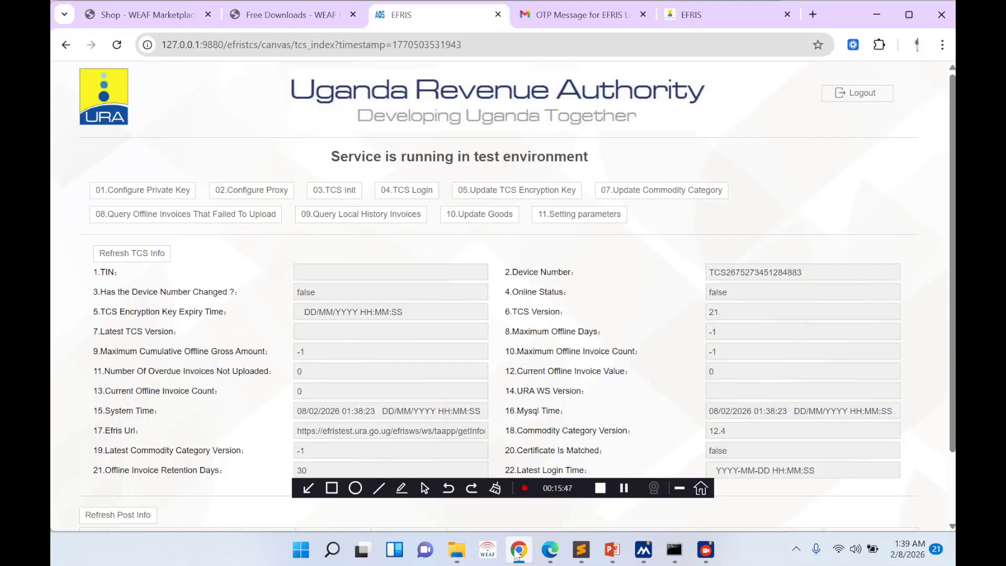
{"action": "left_click", "coordinate": [117, 45]}
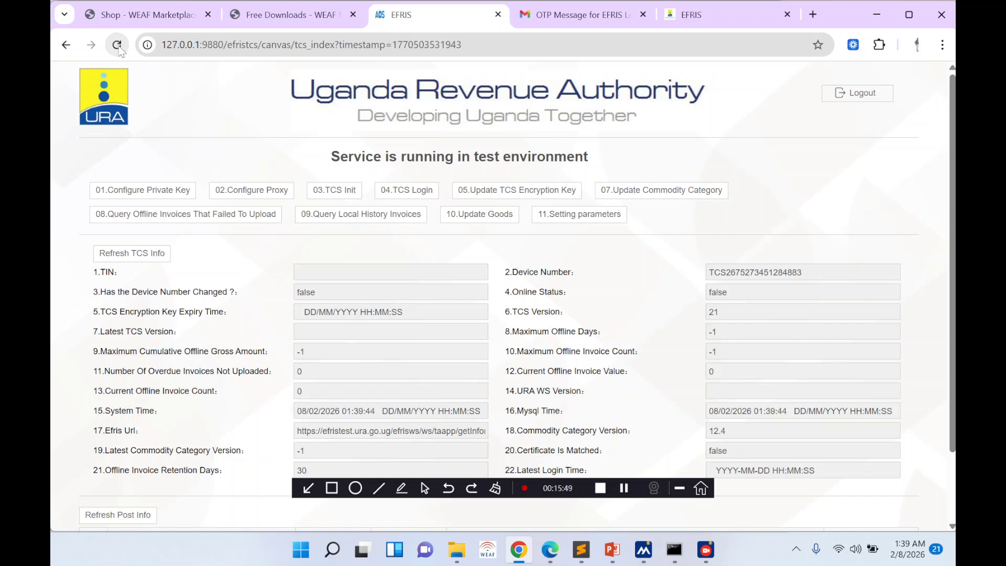
- In 01.Configure Private Key, choose the MATOOKE certificate file and enter the private key password
{"action": "left_click", "coordinate": [126, 192]}
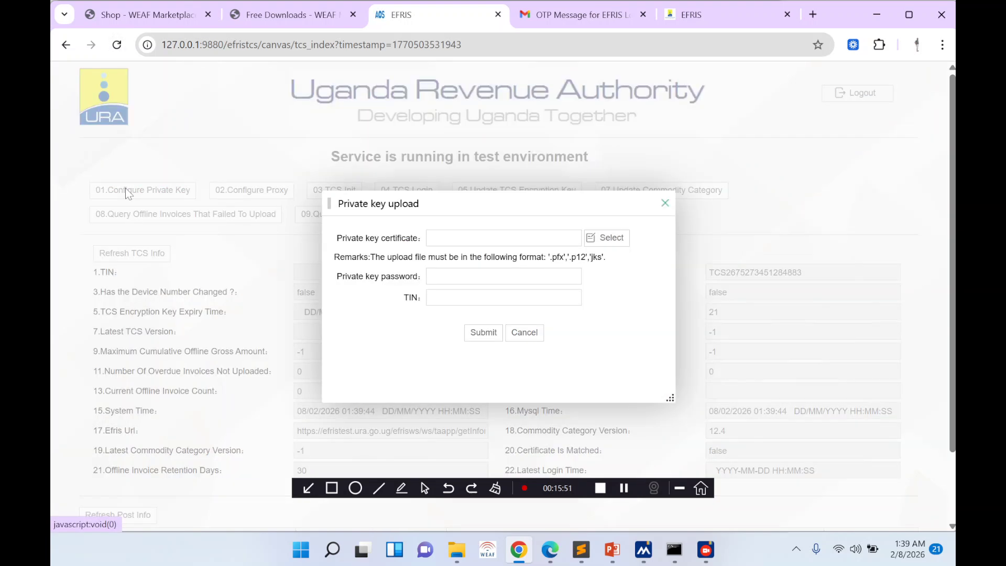
{"action": "left_click", "coordinate": [603, 237]}
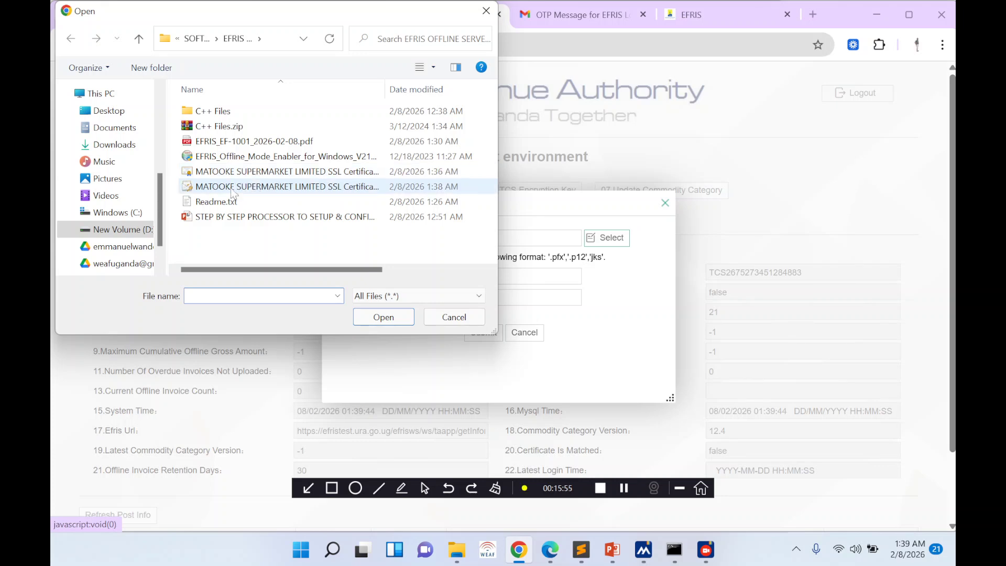
{"action": "double_click", "coordinate": [234, 188]}
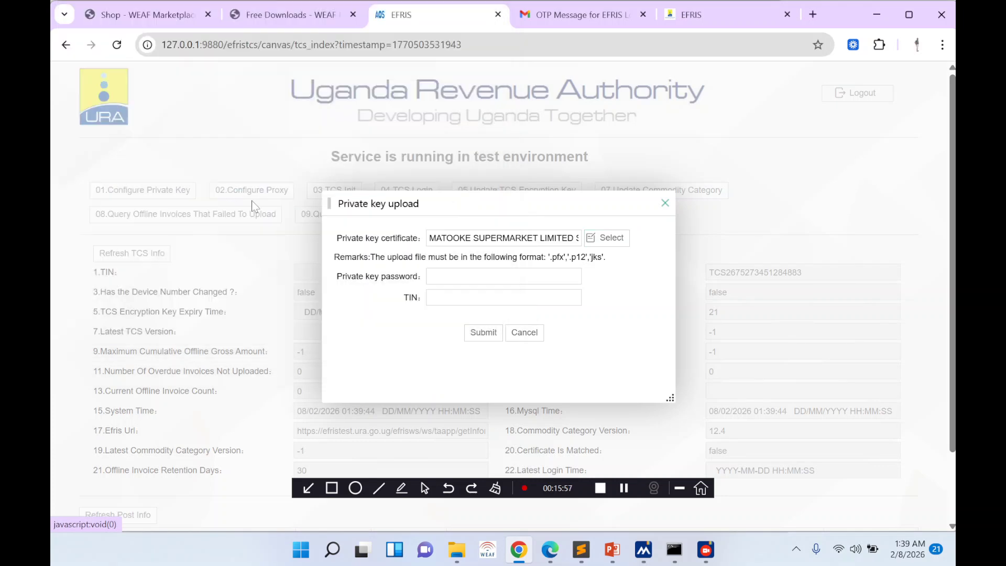
{"action": "left_click", "coordinate": [451, 278]}
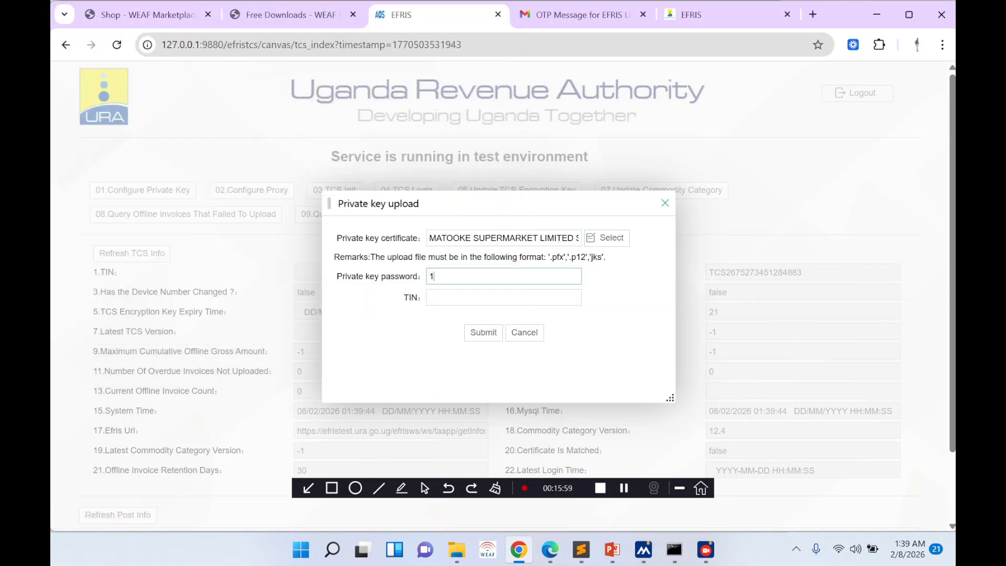
{"action": "type", "text": "12345678"}
{"action": "left_click", "coordinate": [429, 297]}
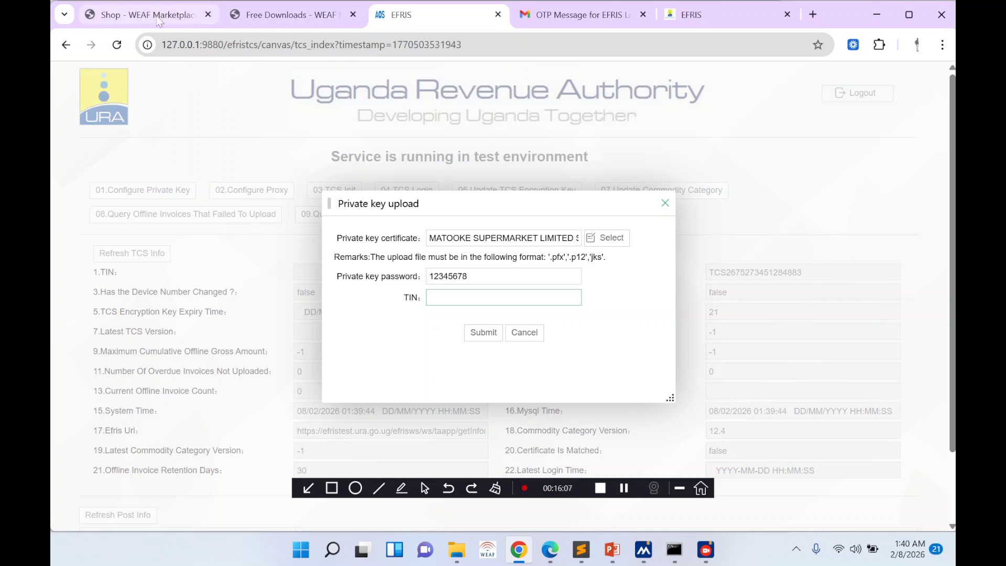
- Paste the company's TIN from the WEAF Companies page and submit the upload, which is rejected
{"action": "left_click", "coordinate": [549, 550]}
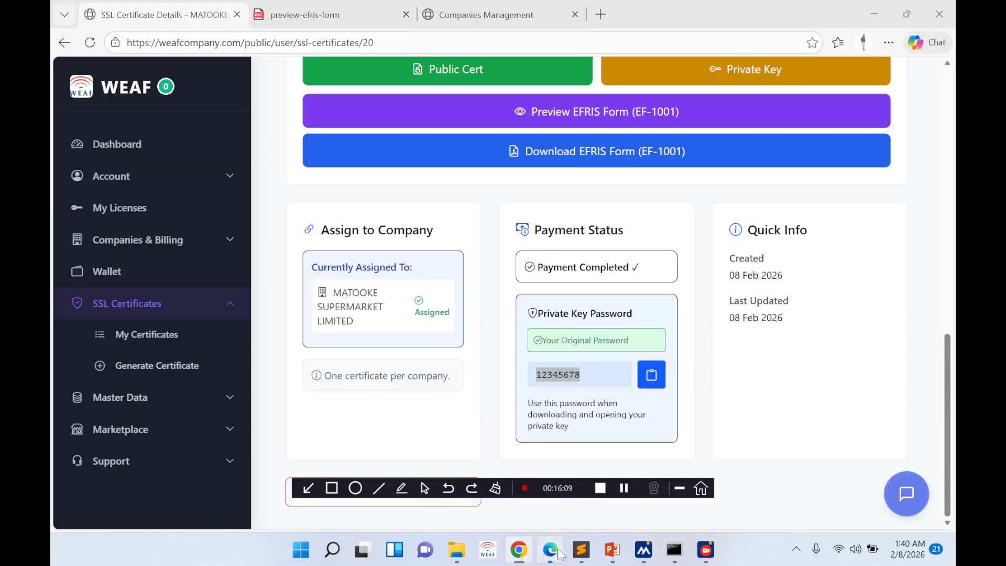
{"action": "left_click", "coordinate": [469, 15]}
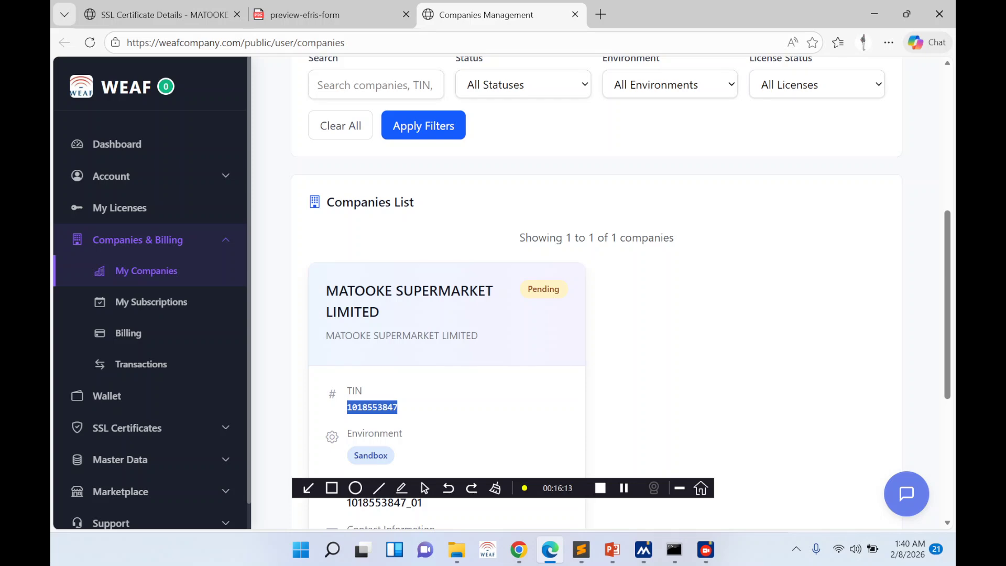
{"action": "left_click", "coordinate": [519, 550]}
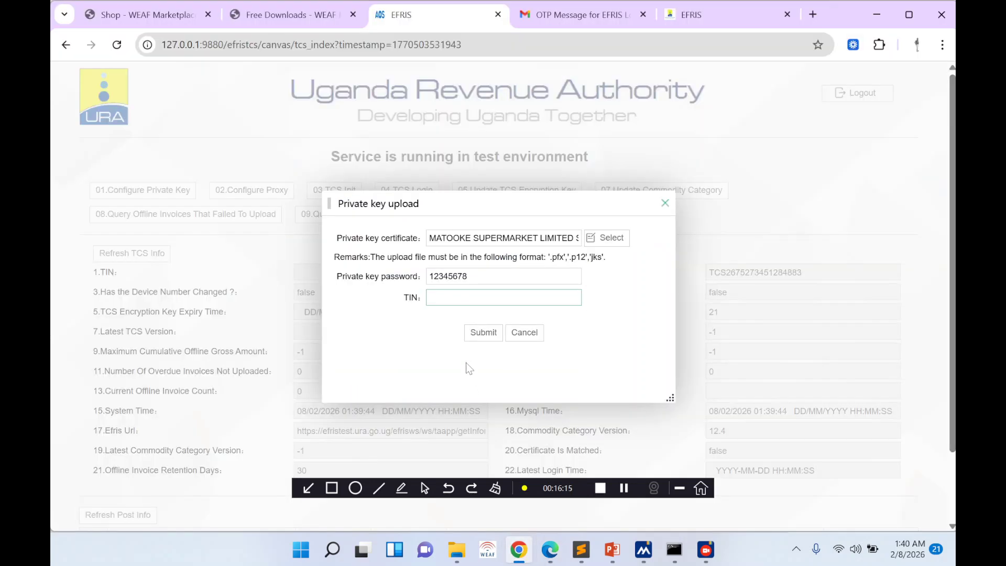
{"action": "key", "text": "ctrl+v"}
{"action": "left_click", "coordinate": [478, 332]}
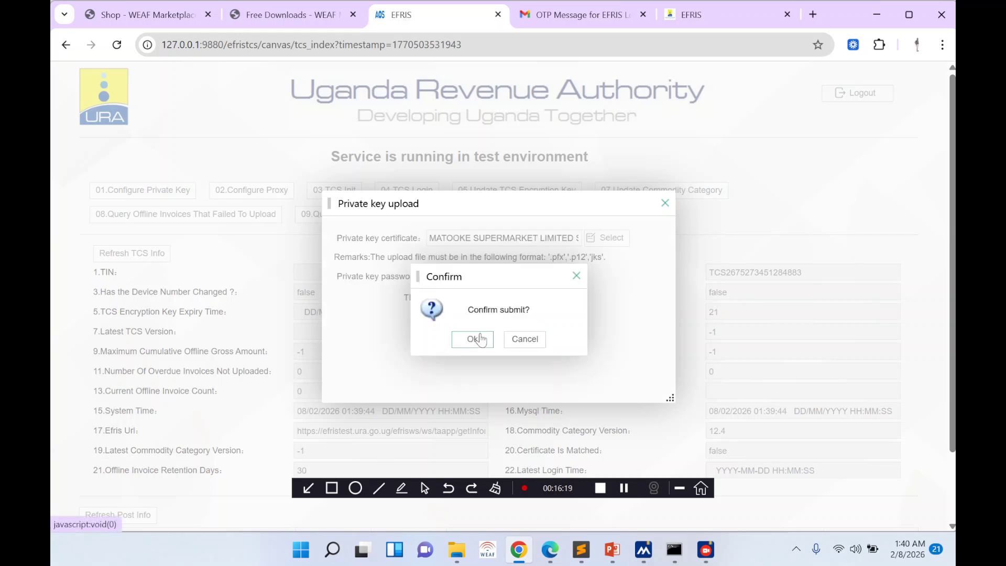
{"action": "left_click", "coordinate": [476, 341]}
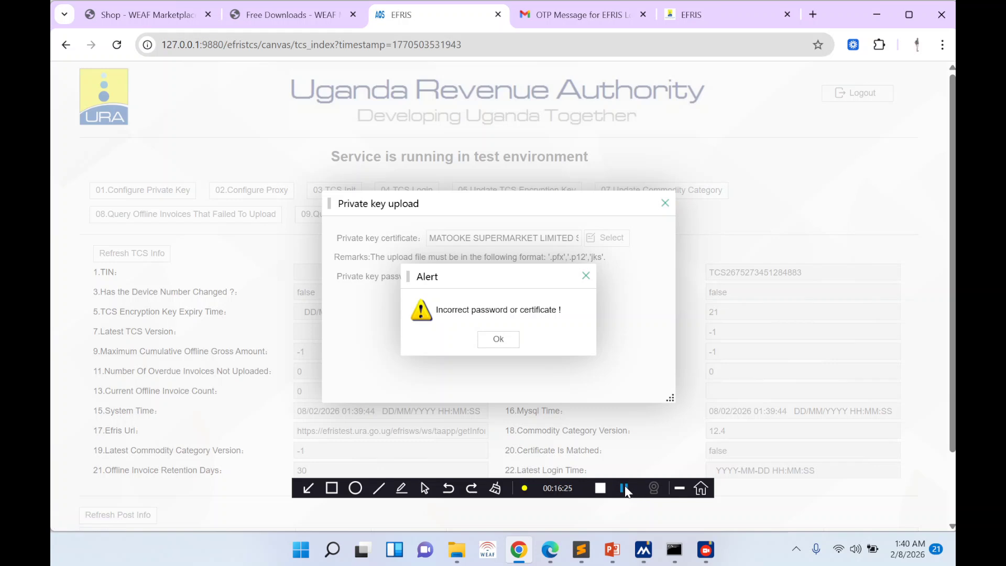
{"action": "left_click", "coordinate": [623, 488]}
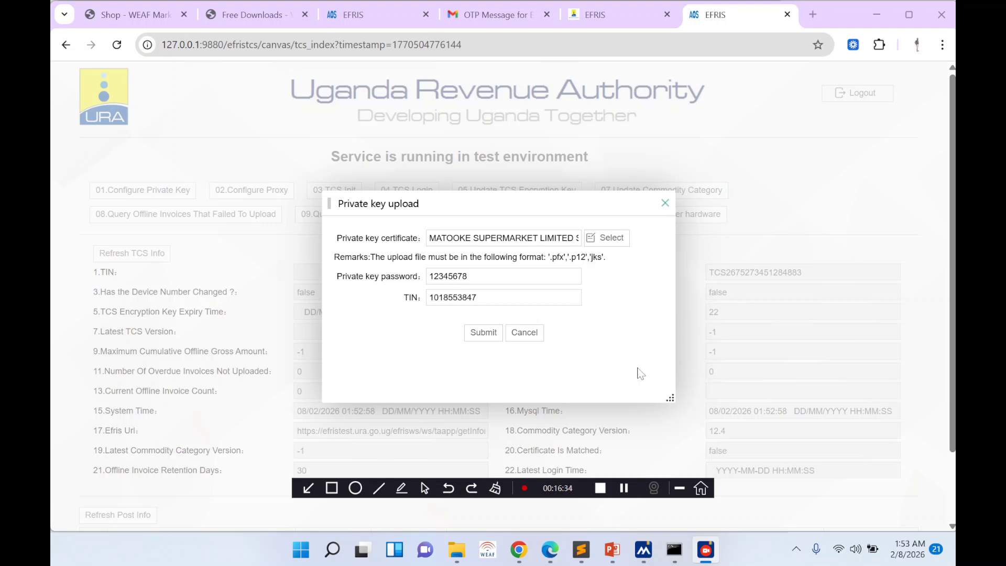
{"action": "left_click", "coordinate": [612, 549]}
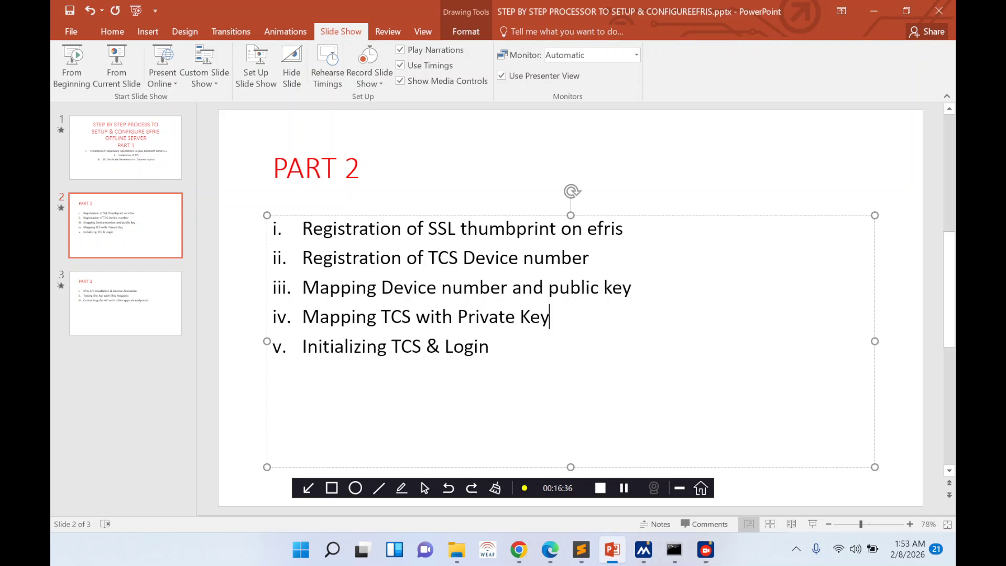
- Highlight the SSL thumbprint registration bullet, then show the EFRIS EF-1001 form preview in Edge
{"action": "left_click_drag", "start_coordinate": [302, 228], "coordinate": [626, 228]}
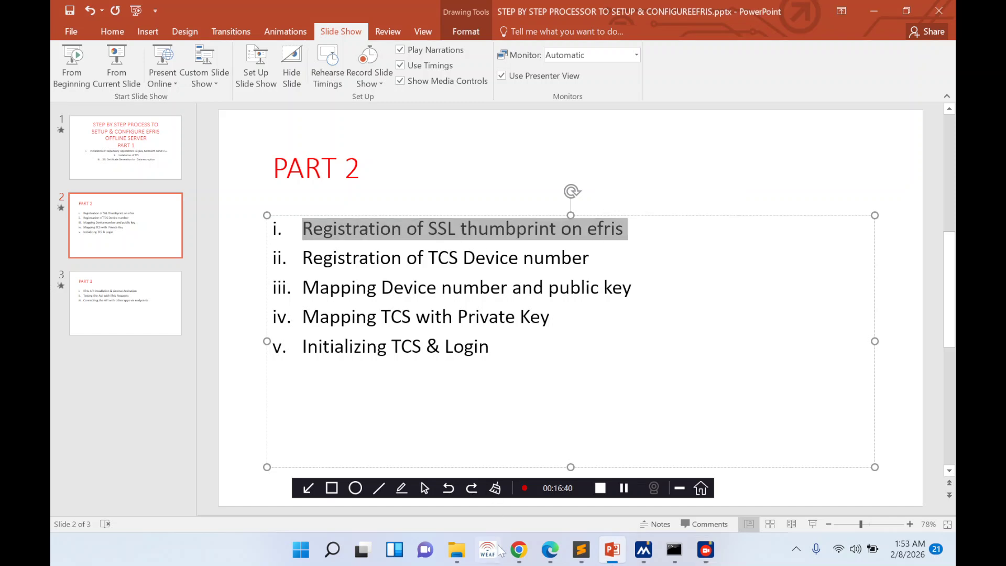
{"action": "left_click", "coordinate": [550, 549]}
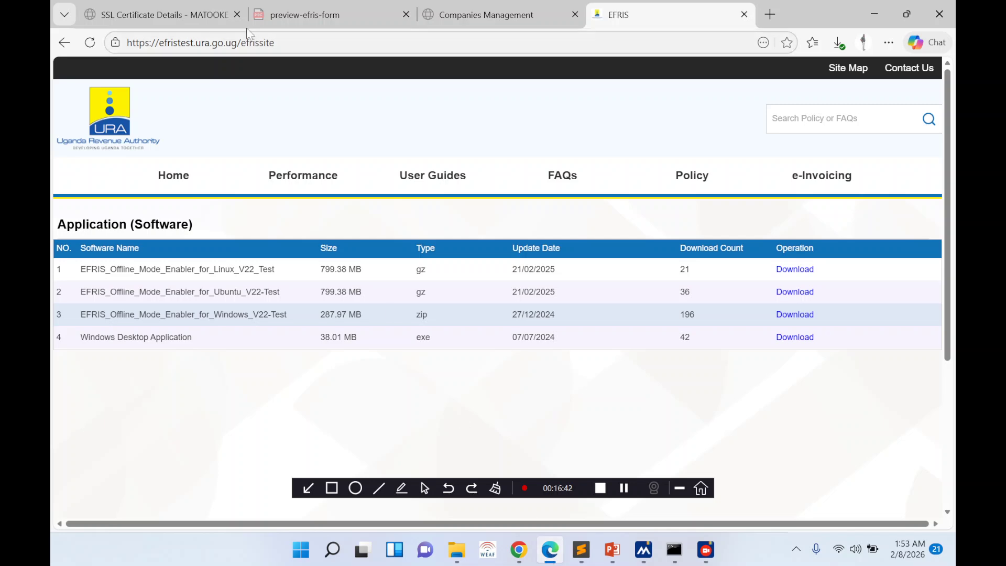
{"action": "left_click", "coordinate": [286, 16]}
{"action": "scroll", "coordinate": [503, 307], "scroll_direction": "up", "scroll_amount": 5}
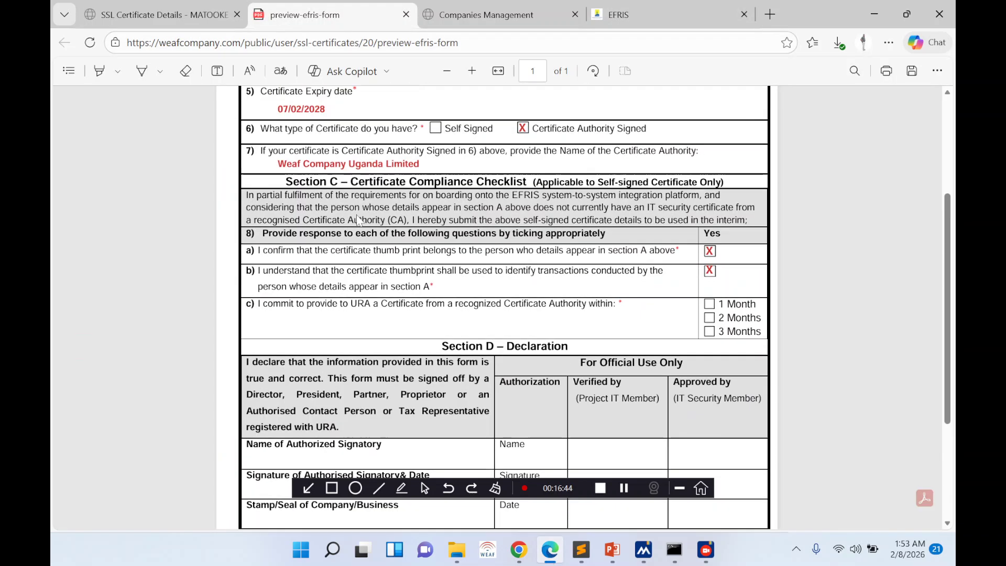
- Review the SSL certificate details page and highlight the end of the certificate thumbprint
{"action": "left_click", "coordinate": [157, 14]}
{"action": "scroll", "coordinate": [447, 283], "scroll_direction": "up", "scroll_amount": 2}
{"action": "scroll", "coordinate": [448, 283], "scroll_direction": "up", "scroll_amount": 7}
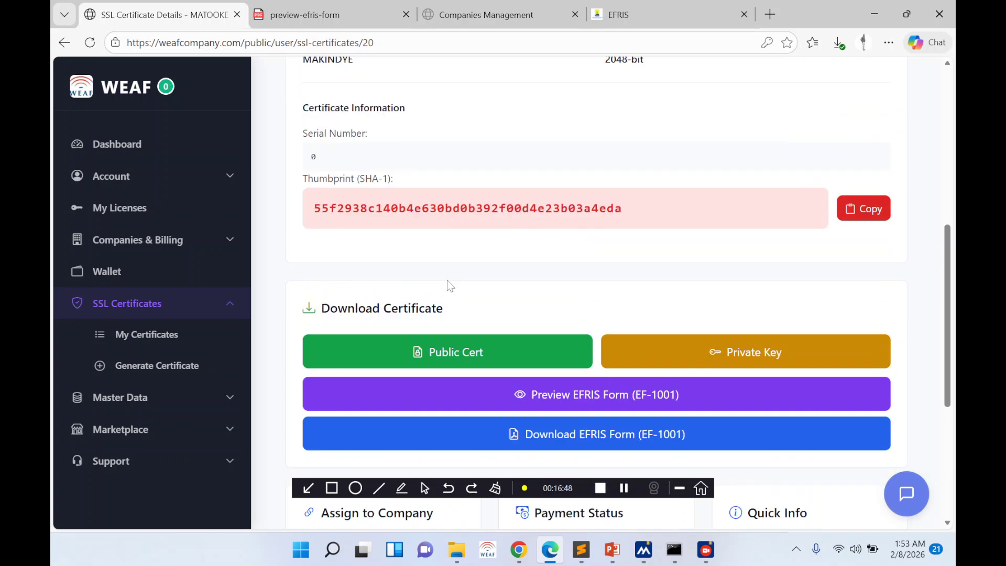
{"action": "scroll", "coordinate": [435, 299], "scroll_direction": "up", "scroll_amount": 1}
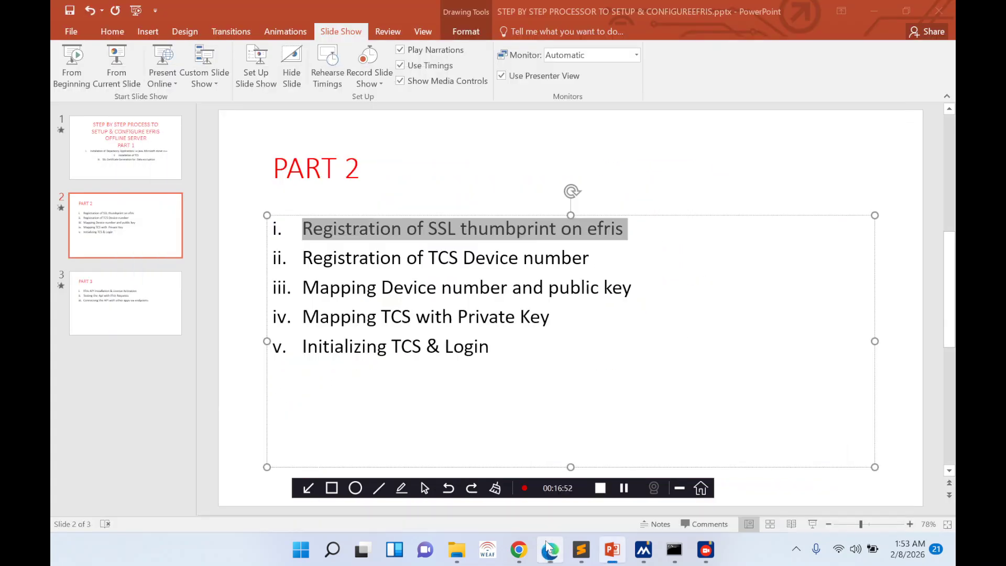
{"action": "left_click", "coordinate": [549, 549]}
{"action": "left_click", "coordinate": [550, 549]}
{"action": "scroll", "coordinate": [433, 341], "scroll_direction": "down", "scroll_amount": 4}
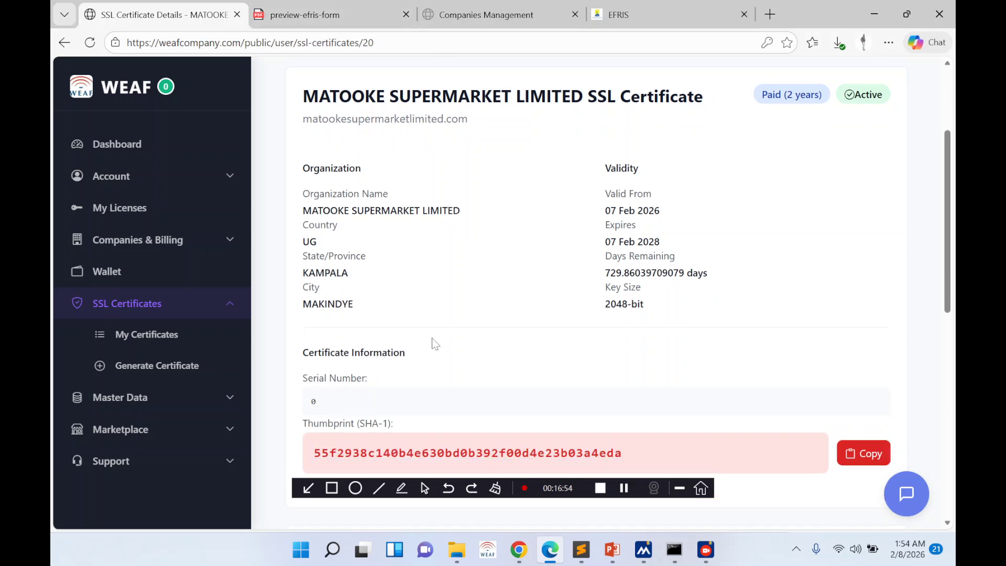
{"action": "left_click_drag", "start_coordinate": [461, 279], "coordinate": [639, 283]}
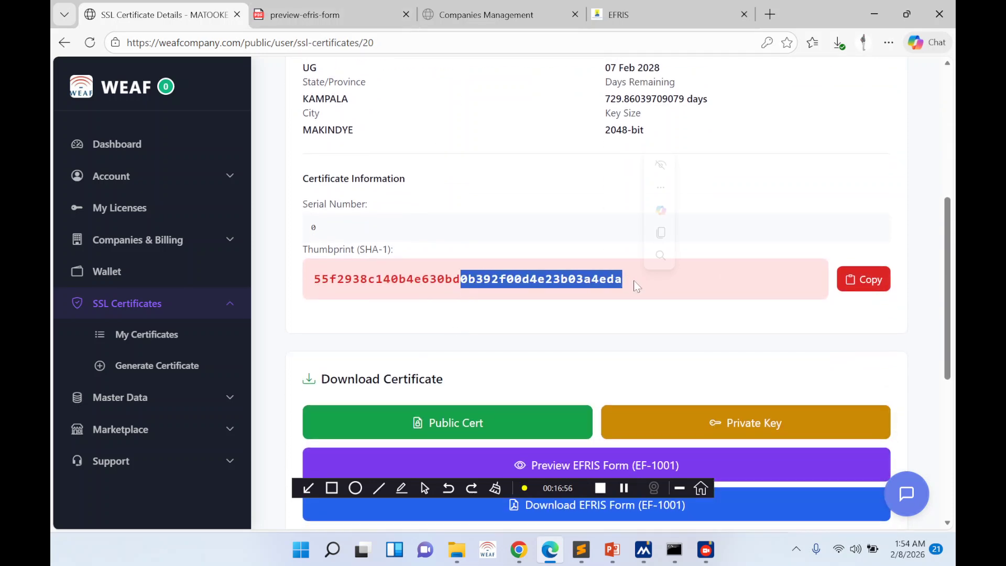
{"action": "left_click", "coordinate": [554, 550]}
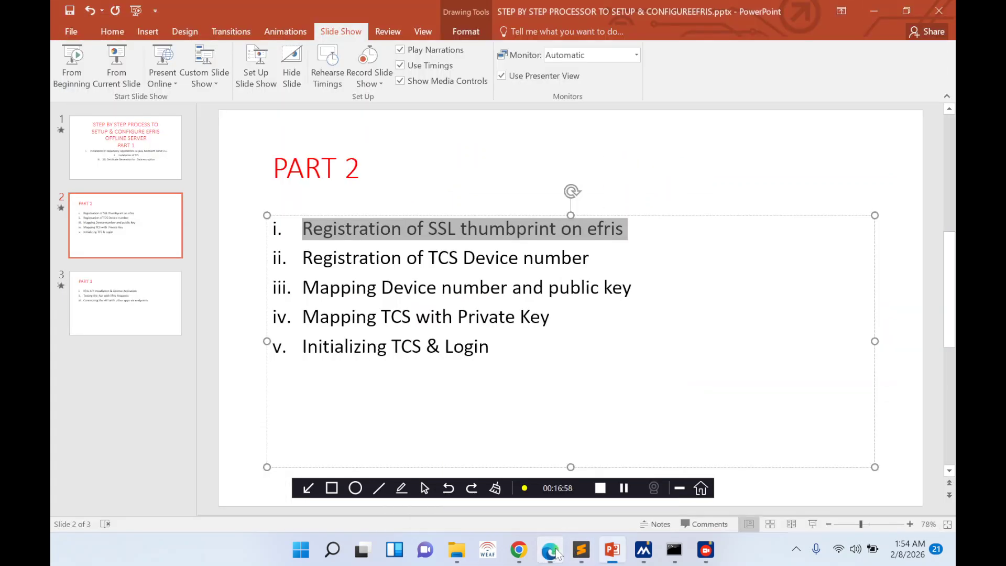
{"action": "left_click", "coordinate": [557, 552]}
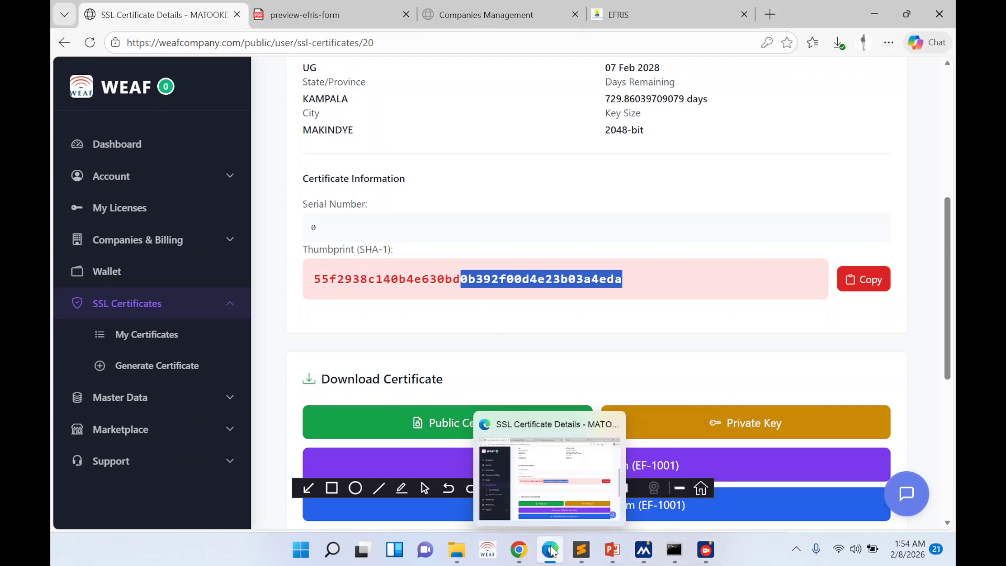
- Highlight the TCS device number registration bullet on slide 2, then return to Chrome
{"action": "left_click", "coordinate": [612, 550]}
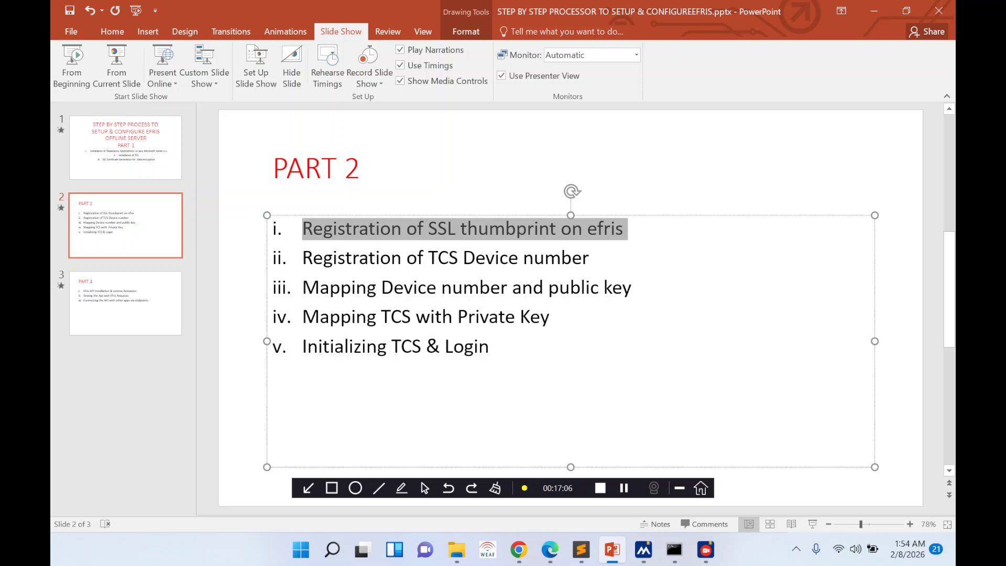
{"action": "left_click_drag", "start_coordinate": [390, 257], "coordinate": [492, 258]}
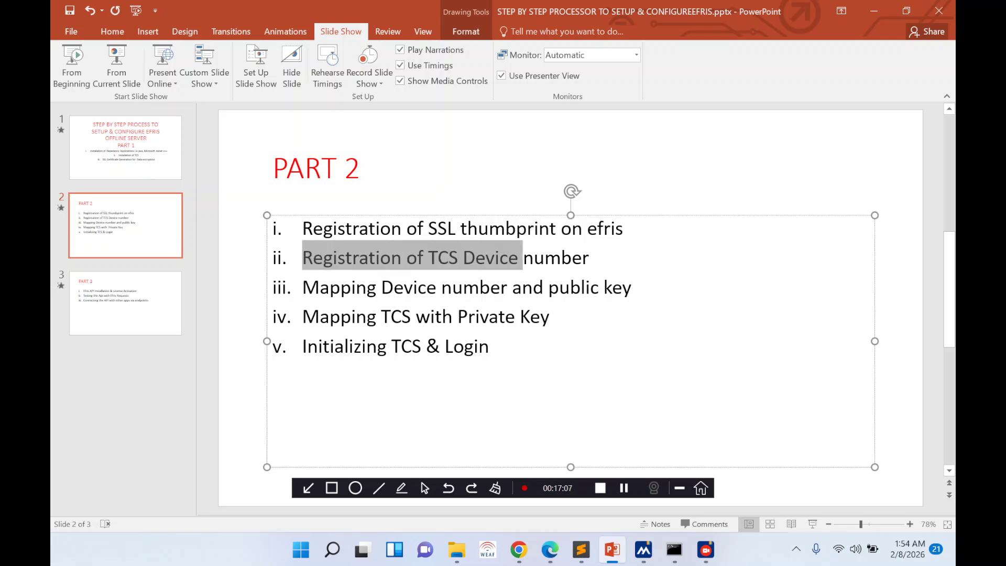
{"action": "left_click", "coordinate": [519, 550]}
- List the existing device applications, then go to the Device Public Key List
{"action": "left_click", "coordinate": [611, 22]}
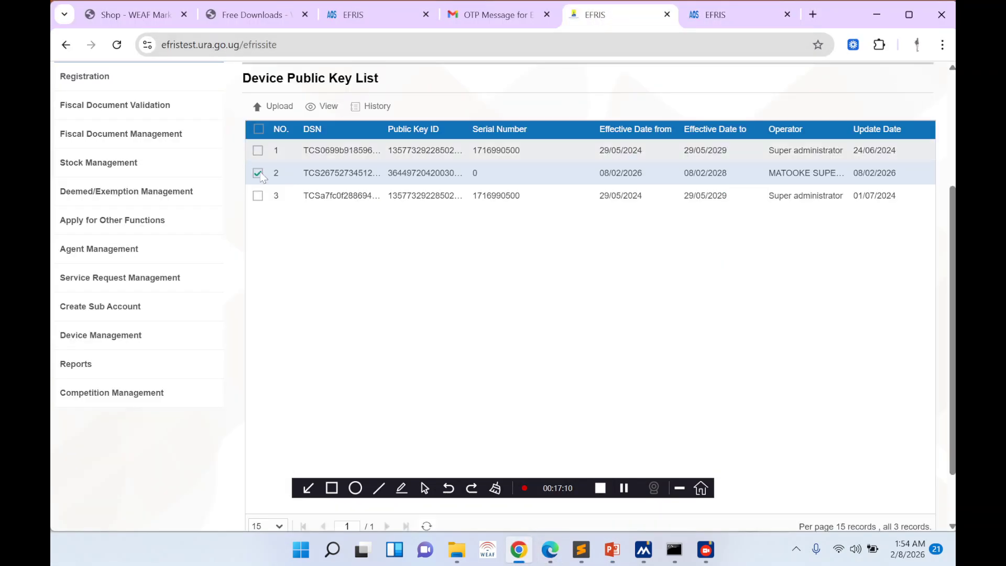
{"action": "mouse_move", "coordinate": [90, 342]}
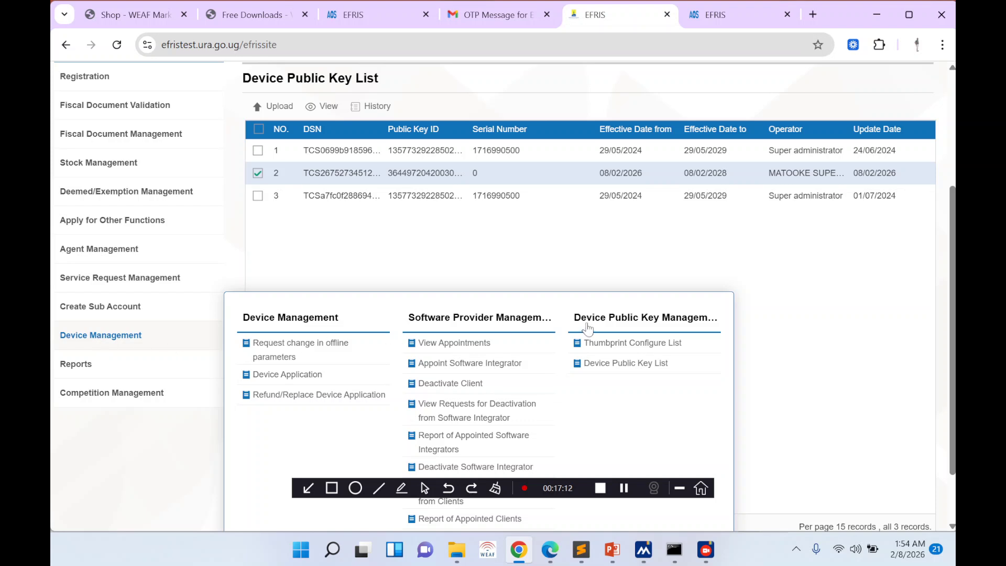
{"action": "left_click", "coordinate": [270, 377]}
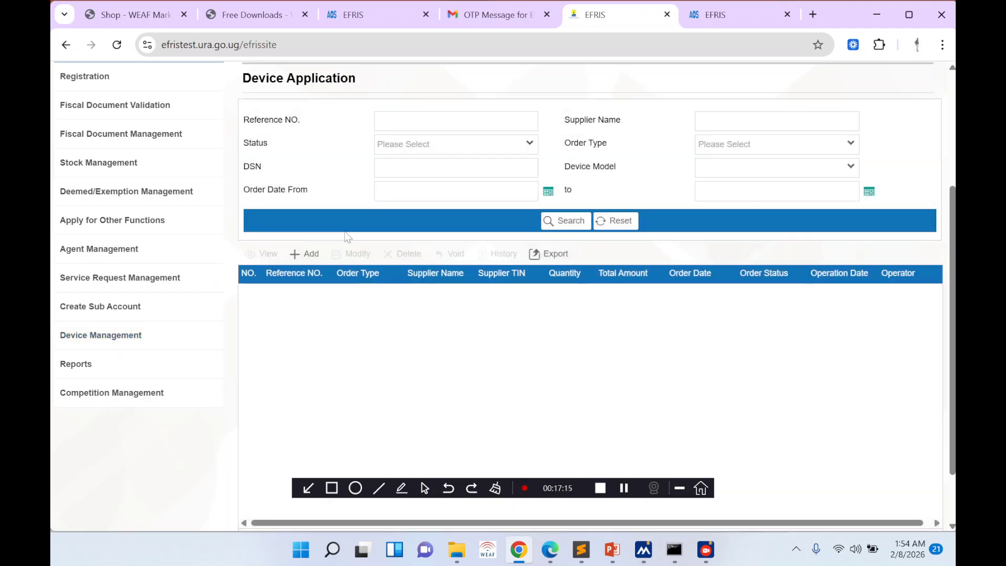
{"action": "left_click", "coordinate": [546, 221]}
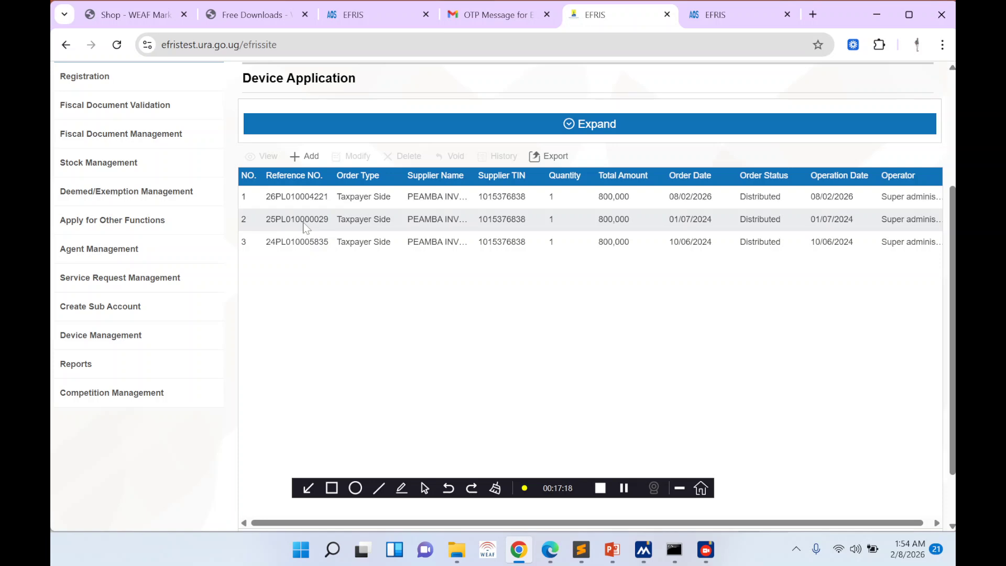
{"action": "mouse_move", "coordinate": [105, 337]}
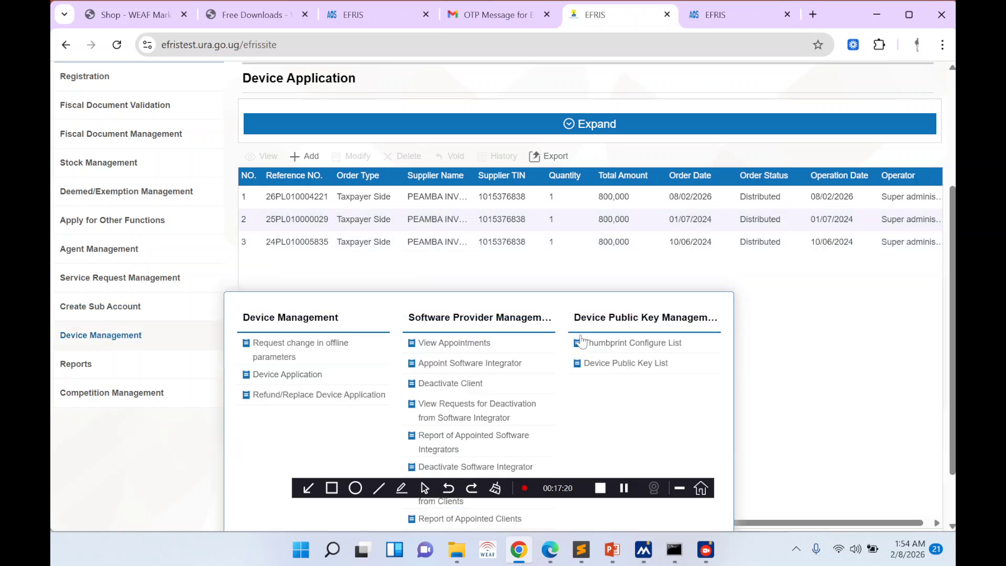
{"action": "left_click", "coordinate": [607, 364]}
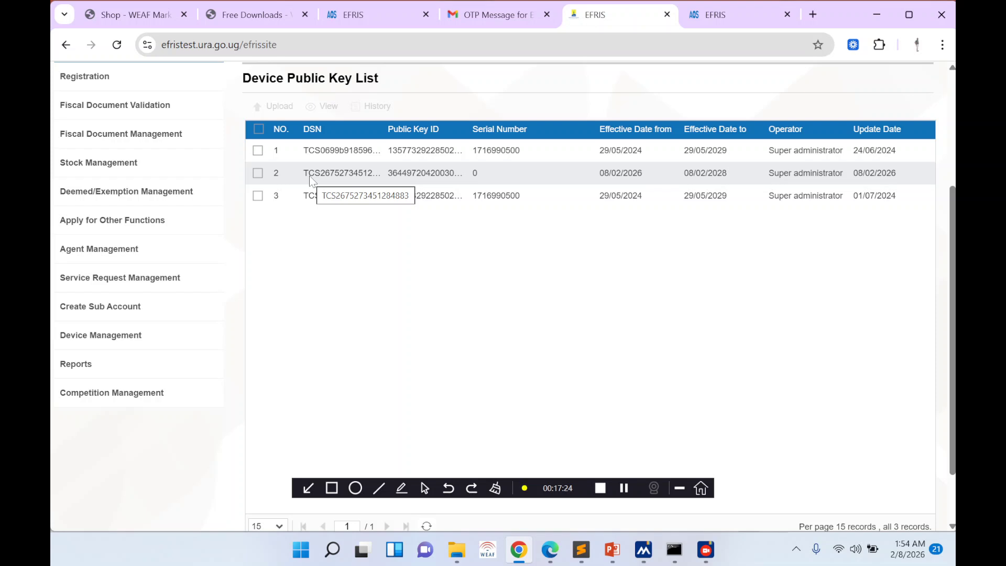
- Upload the MATOOKE SSL certificate for the row-2 TCS device; the portal reports the key is already in use
{"action": "left_click", "coordinate": [257, 173]}
{"action": "left_click", "coordinate": [273, 106]}
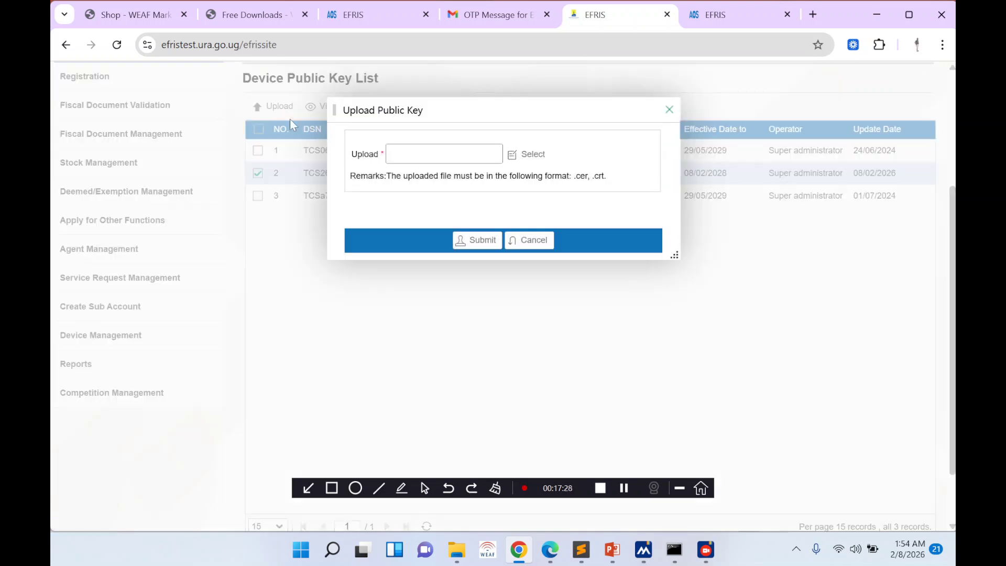
{"action": "left_click", "coordinate": [512, 156]}
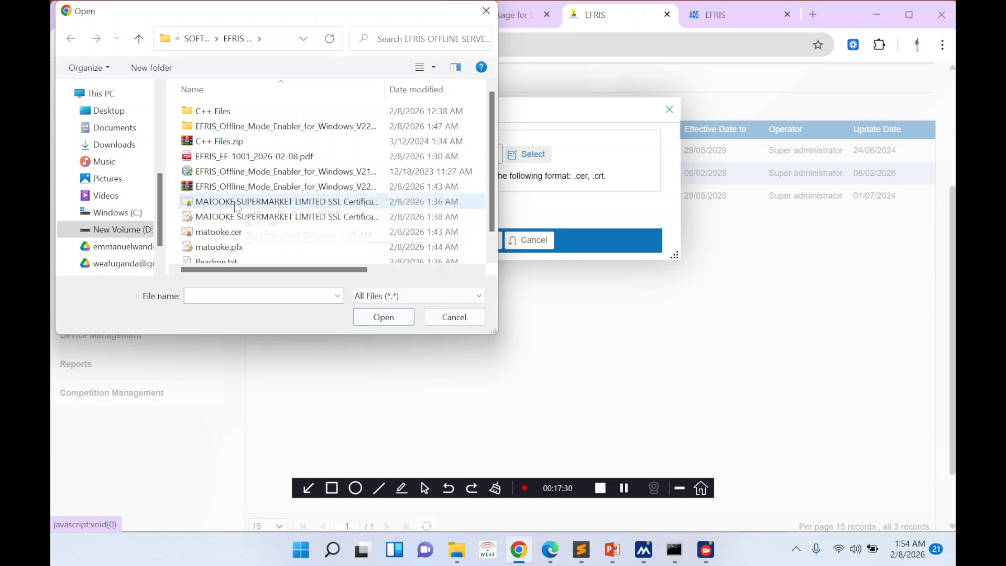
{"action": "double_click", "coordinate": [236, 203]}
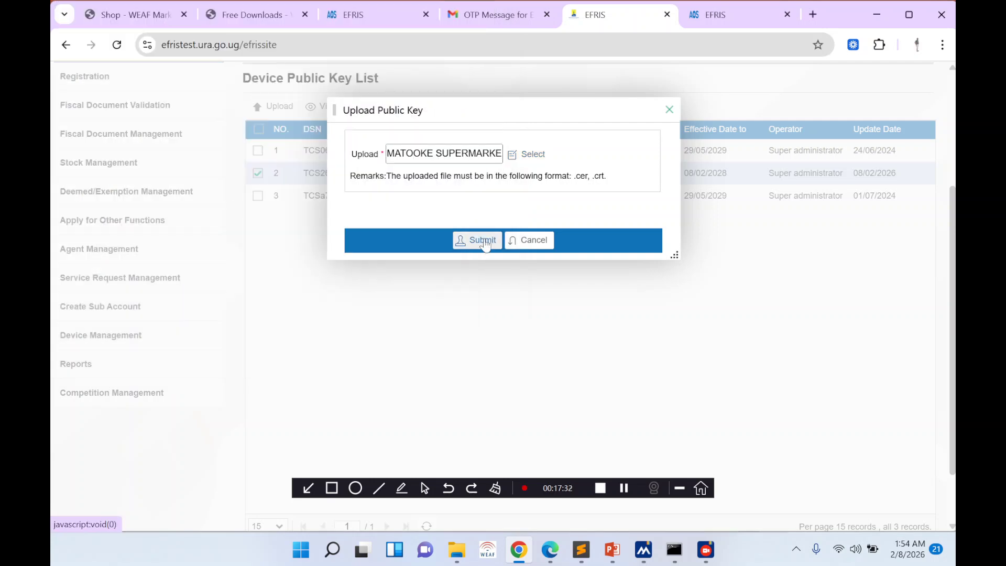
{"action": "left_click", "coordinate": [483, 240]}
{"action": "left_click", "coordinate": [481, 224]}
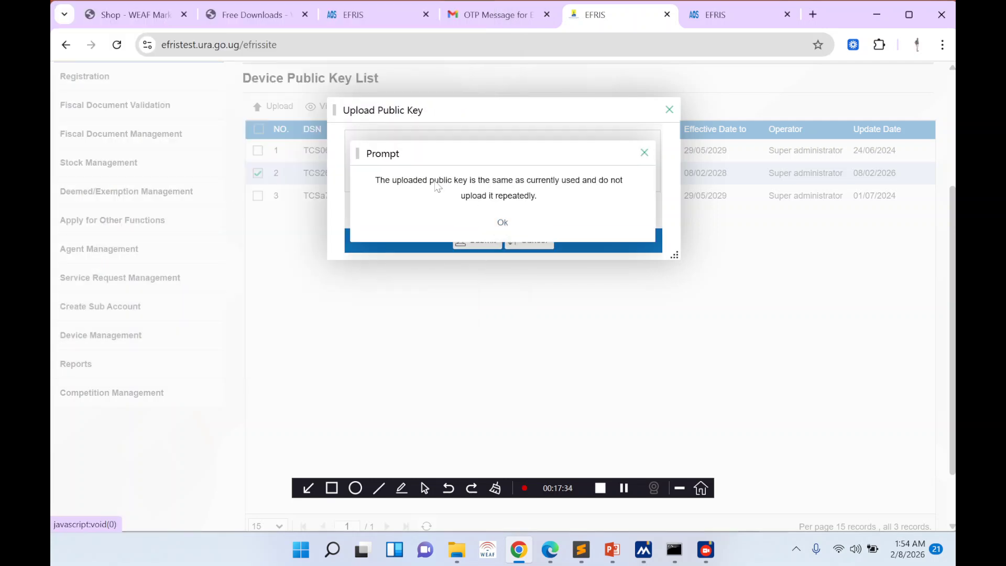
{"action": "left_click", "coordinate": [503, 222]}
{"action": "left_click", "coordinate": [669, 110]}
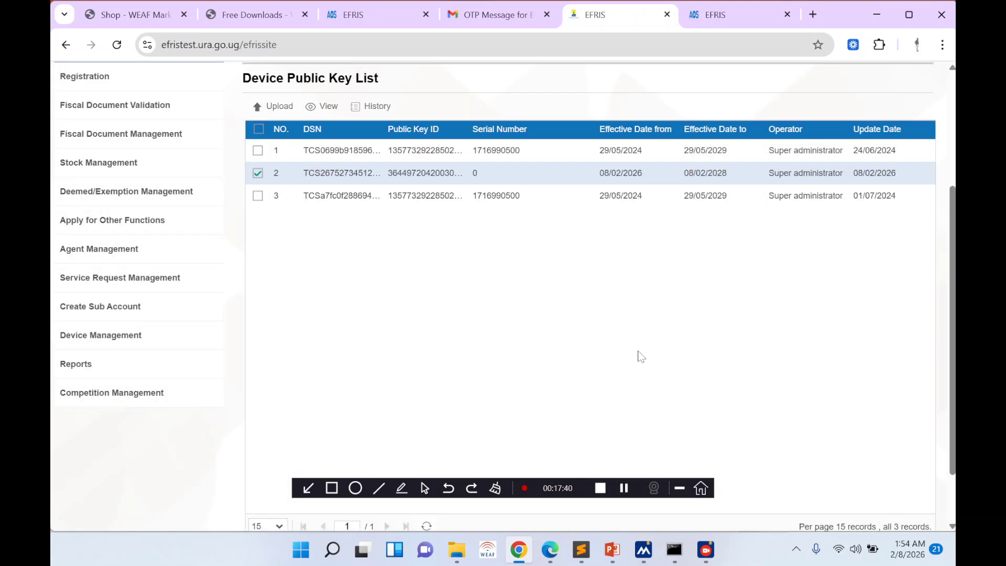
{"action": "left_click", "coordinate": [612, 550]}
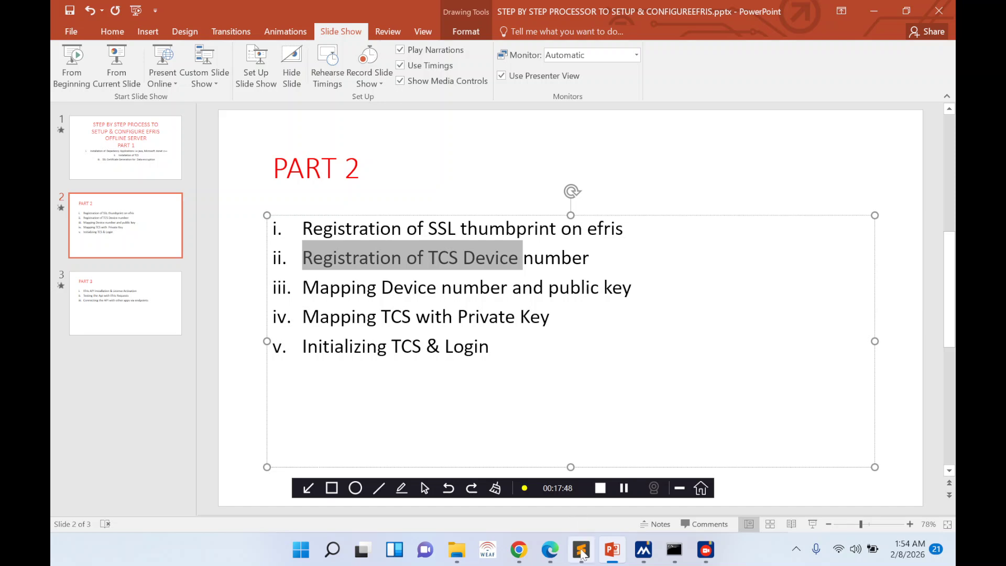
- Bring back the local TCS tab showing the filled Private key upload form
{"action": "left_click", "coordinate": [519, 550]}
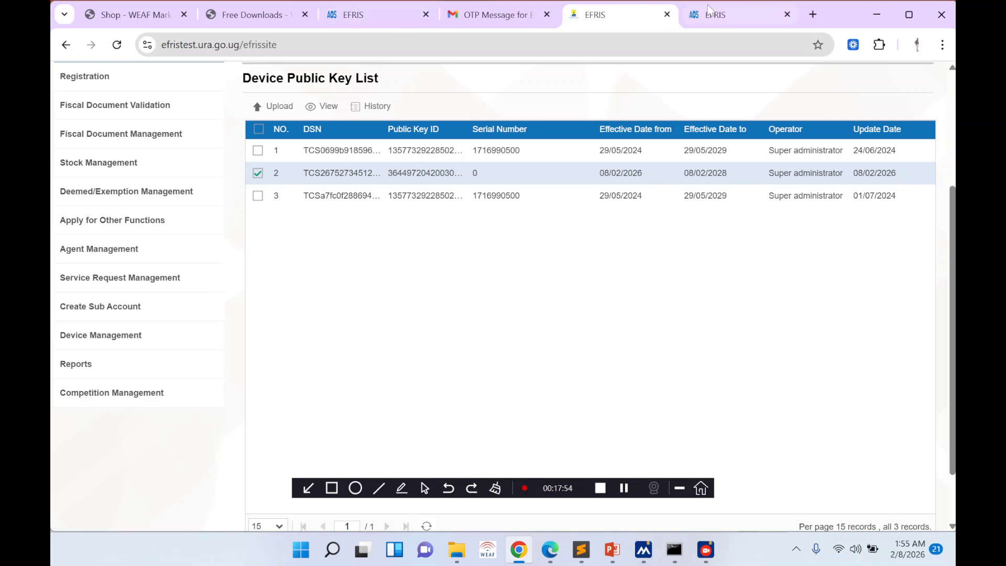
{"action": "key", "text": "ctrl+Tab"}
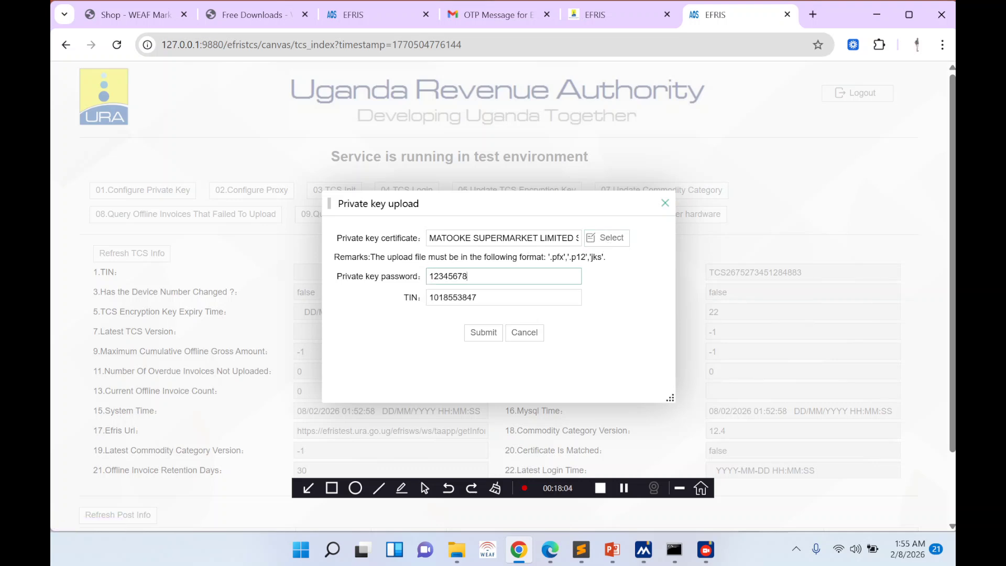
- Cross-check the key password on the WEAF certificate page and the TIN in the EFRIS taxpayer profile
{"action": "left_click", "coordinate": [550, 549]}
{"action": "scroll", "coordinate": [425, 356], "scroll_direction": "down", "scroll_amount": 6}
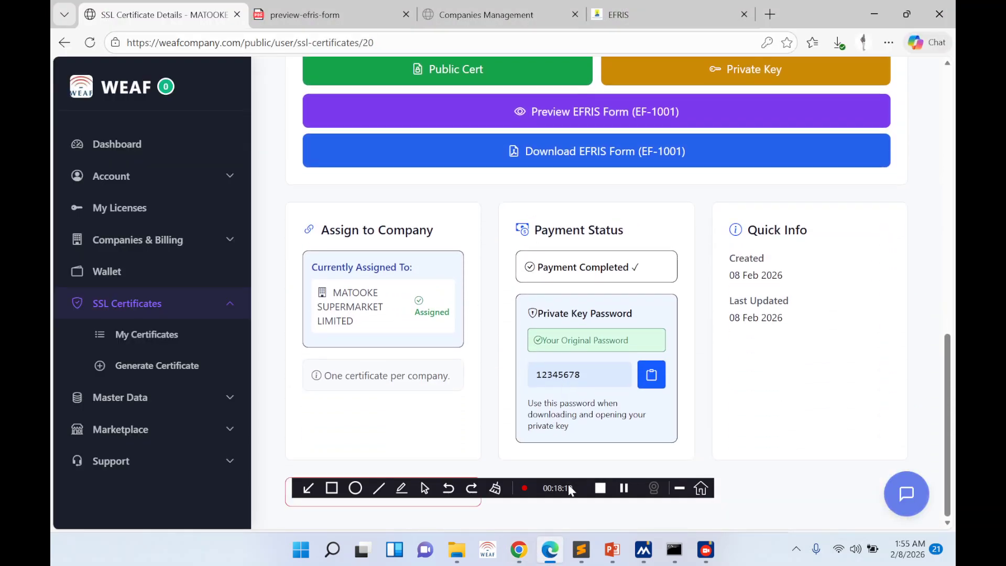
{"action": "left_click", "coordinate": [550, 548]}
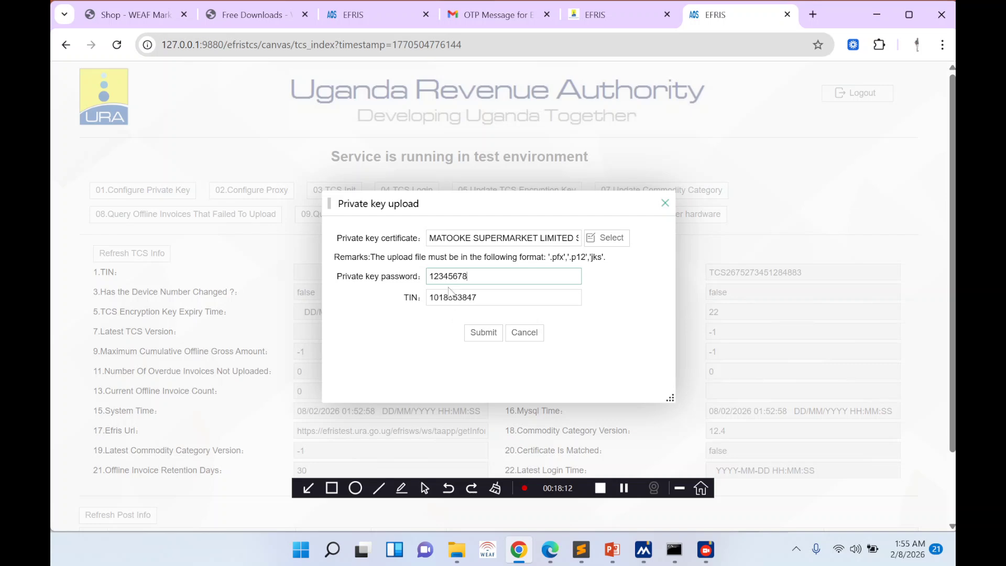
{"action": "left_click", "coordinate": [608, 10]}
{"action": "scroll", "coordinate": [759, 157], "scroll_direction": "up", "scroll_amount": 1}
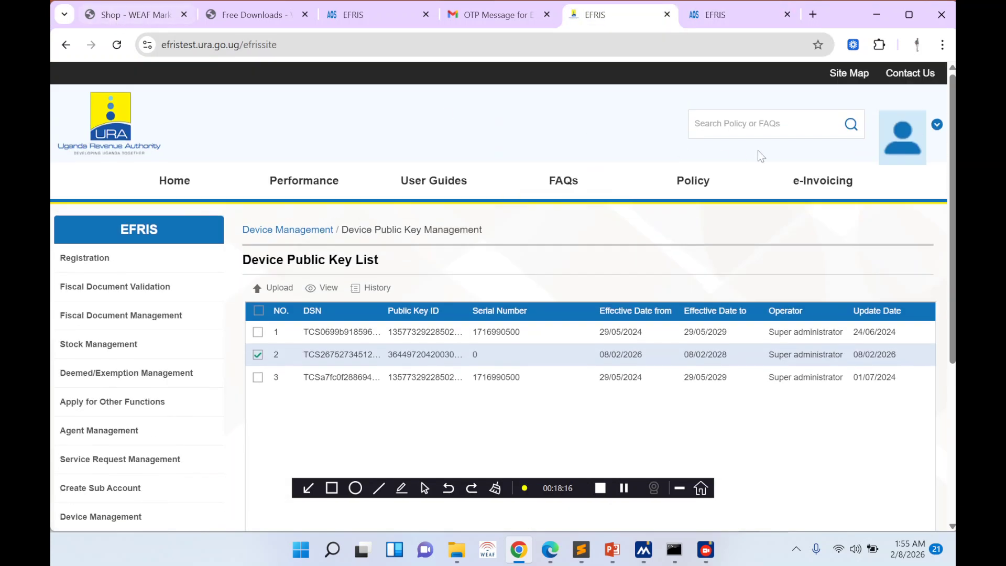
{"action": "mouse_move", "coordinate": [904, 134]}
{"action": "left_click", "coordinate": [858, 216]}
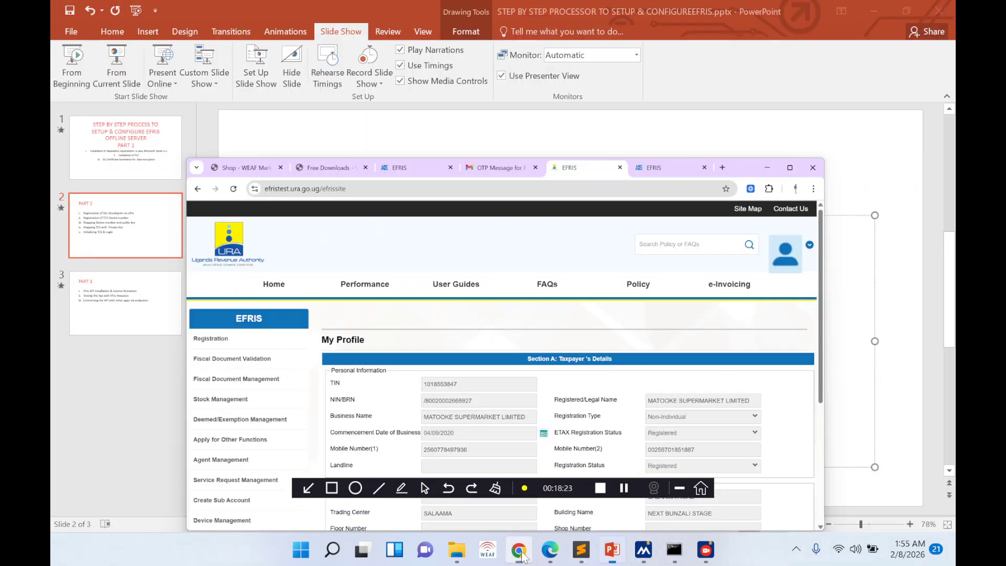
{"action": "left_click", "coordinate": [522, 556]}
{"action": "left_click", "coordinate": [522, 555]}
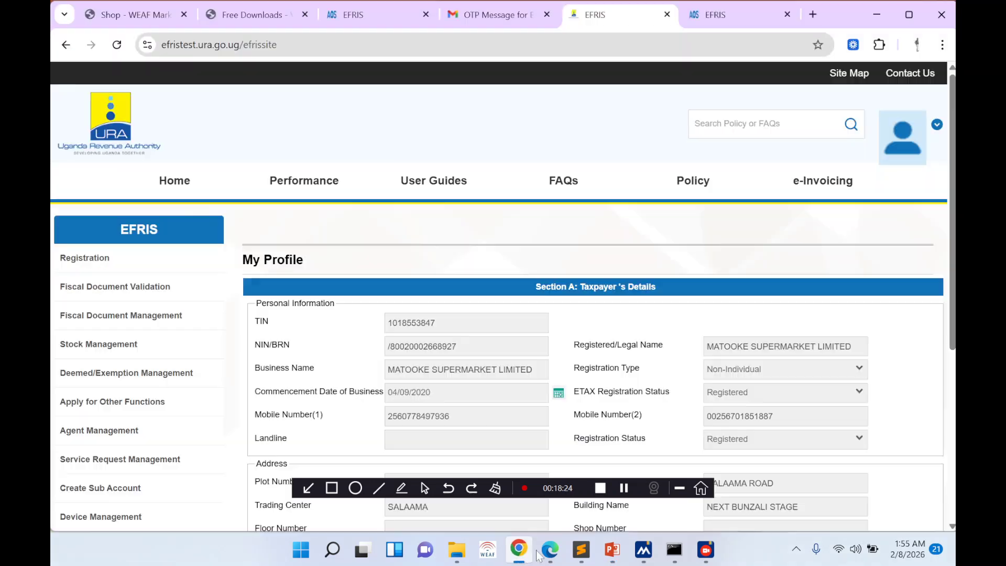
- Submit the MATOOKE private key upload and acknowledge the success message
{"action": "left_click", "coordinate": [743, 13]}
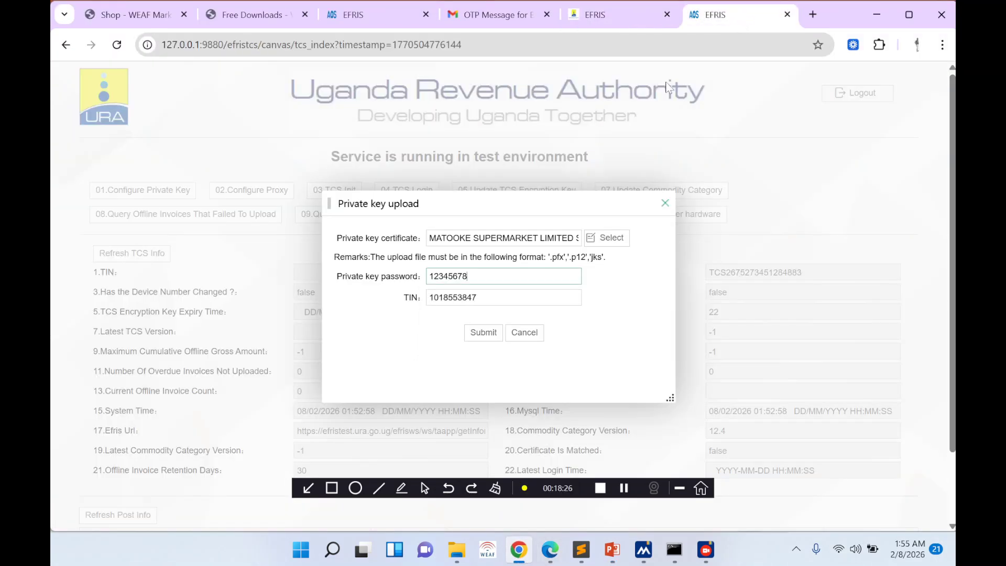
{"action": "left_click", "coordinate": [474, 338]}
{"action": "left_click", "coordinate": [473, 339]}
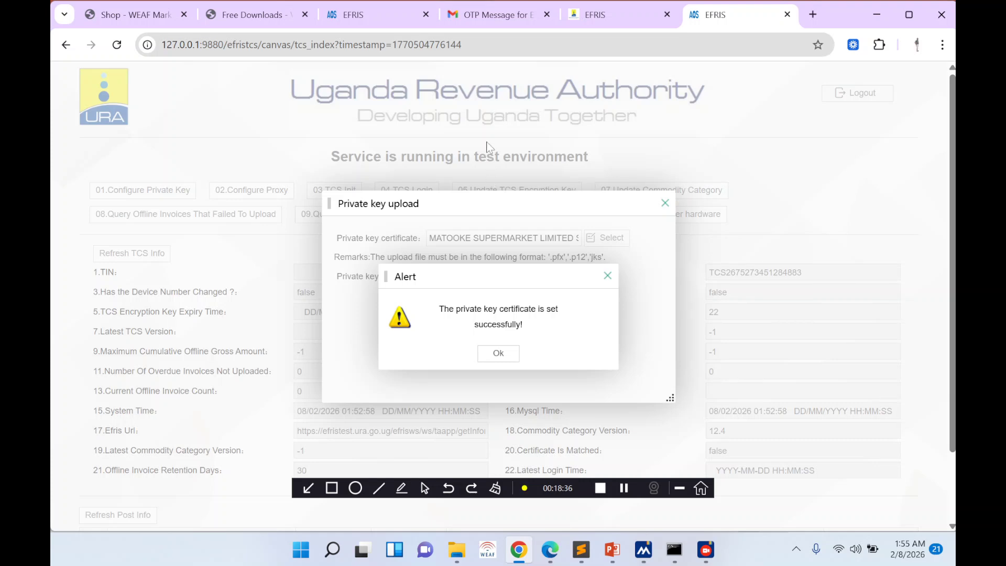
{"action": "left_click", "coordinate": [507, 356]}
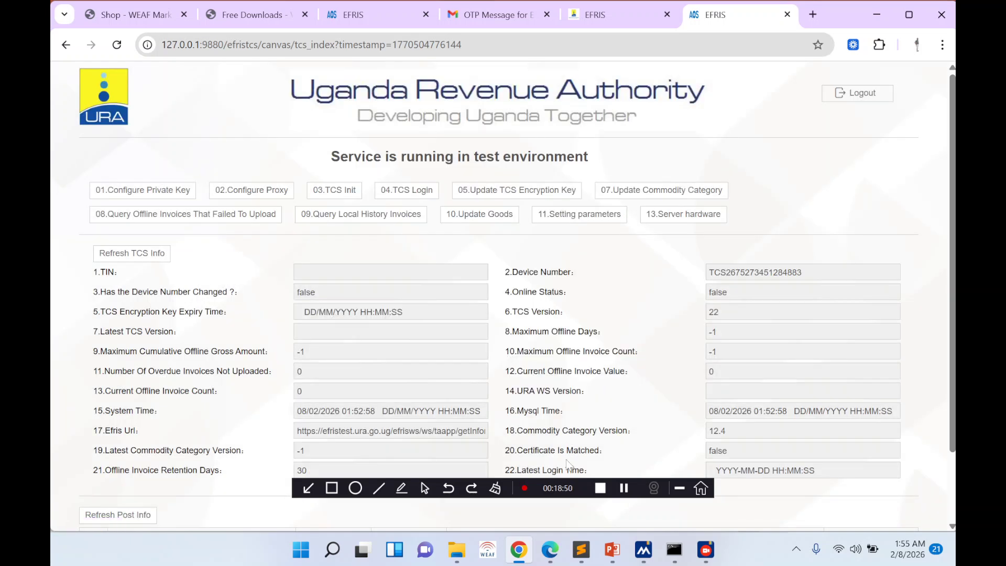
{"action": "mouse_move", "coordinate": [547, 556]}
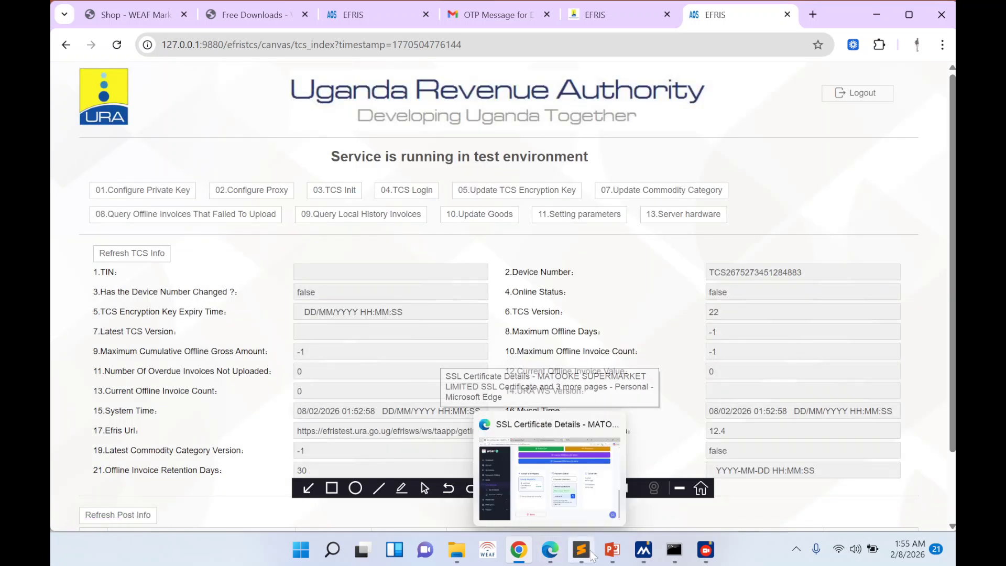
{"action": "left_click", "coordinate": [612, 550]}
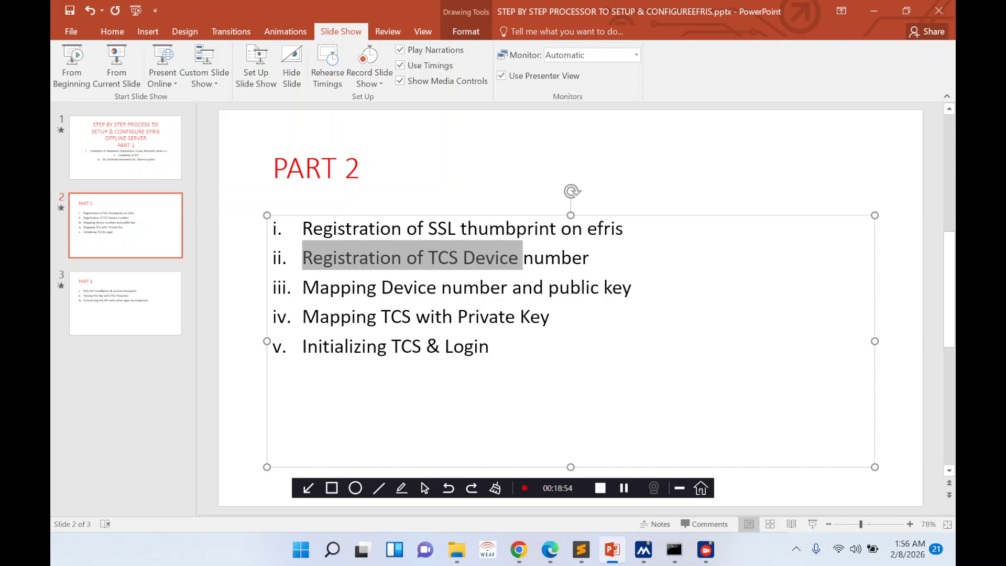
- Highlight the 'Mapping TCS with Private Key' step on slide 2, then return to the local TCS page
{"action": "left_click_drag", "start_coordinate": [302, 317], "coordinate": [554, 316]}
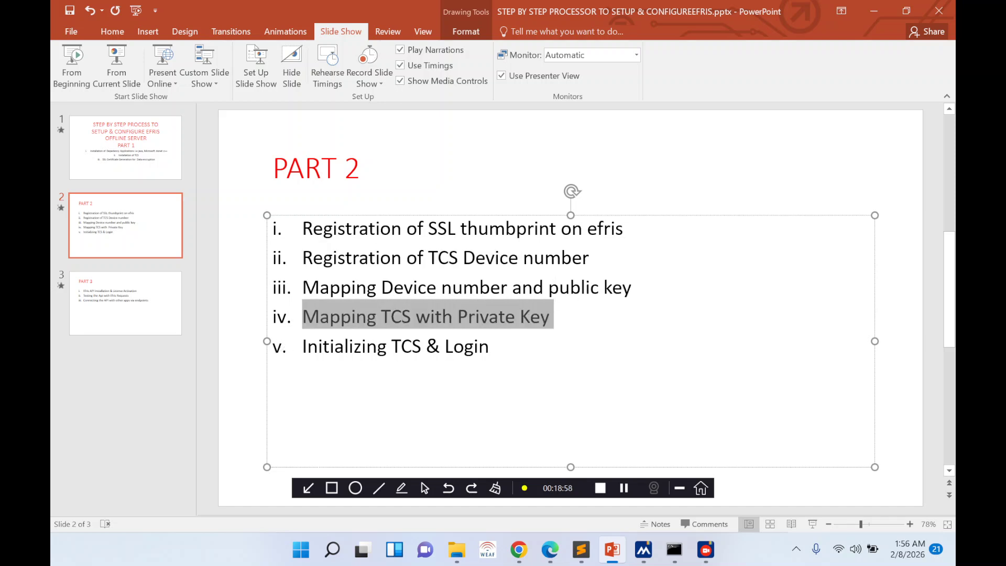
{"action": "left_click", "coordinate": [302, 346]}
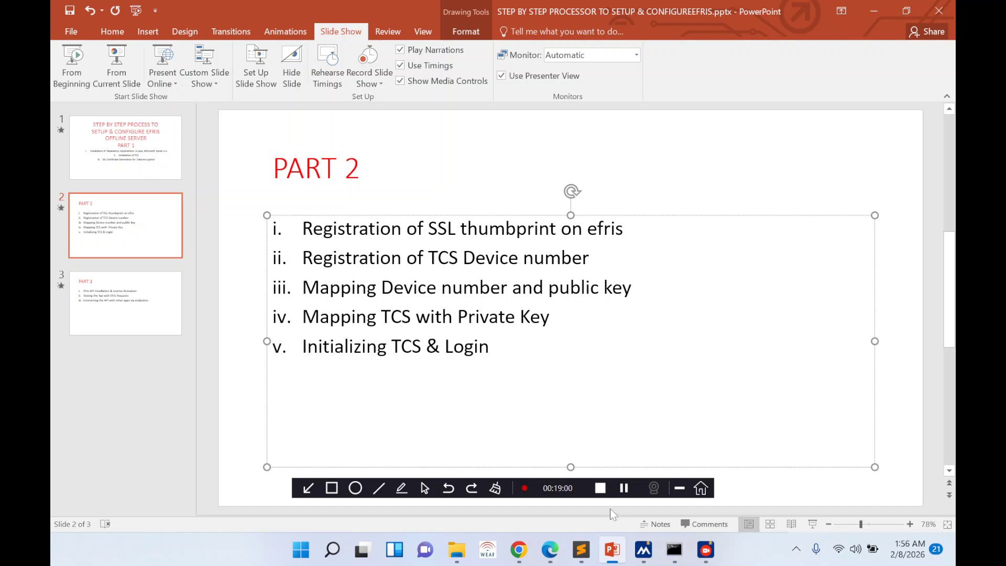
{"action": "left_click", "coordinate": [519, 550]}
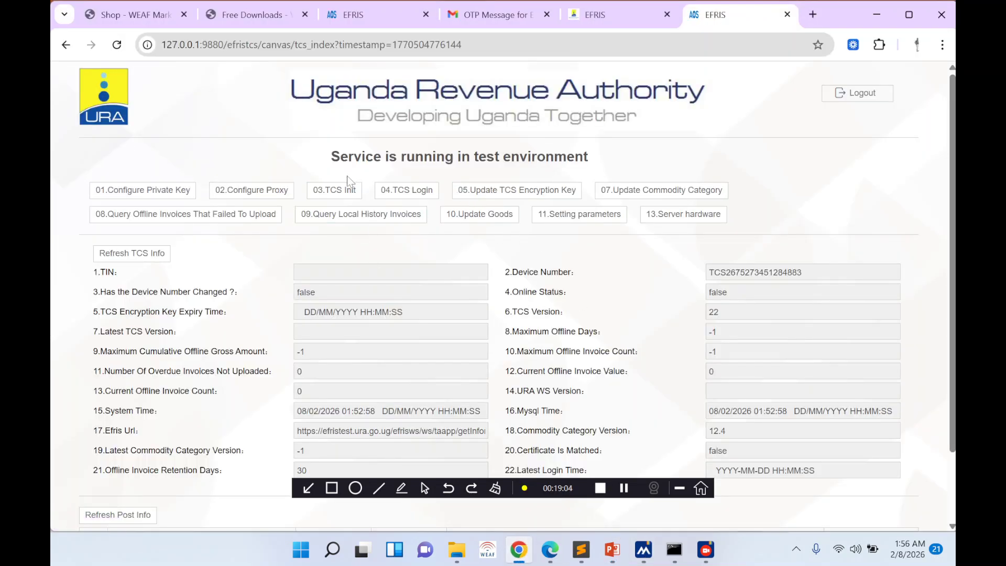
- Initialize TCS with the pasted company TIN and point out Online Status now true
{"action": "left_click", "coordinate": [331, 194]}
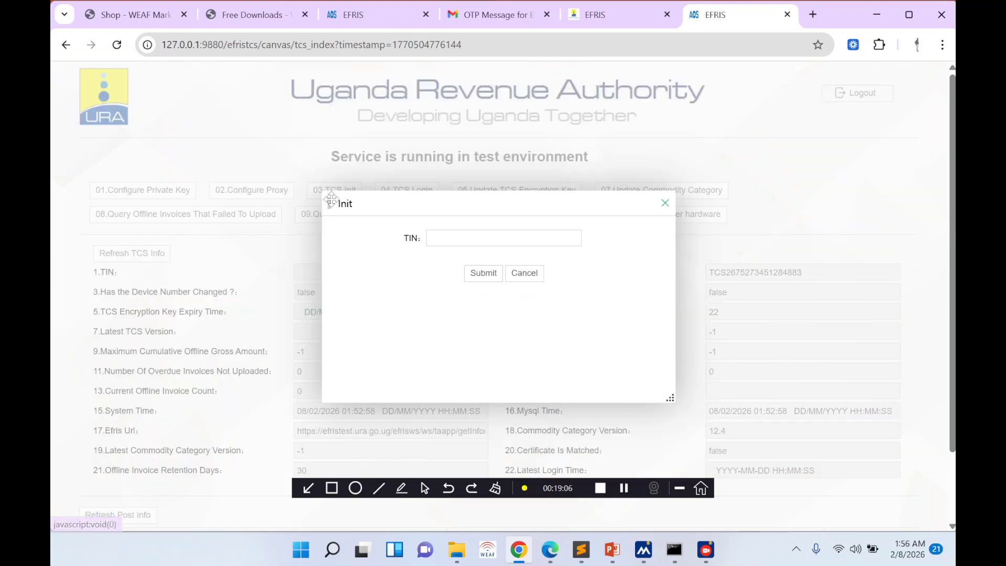
{"action": "left_click", "coordinate": [494, 238]}
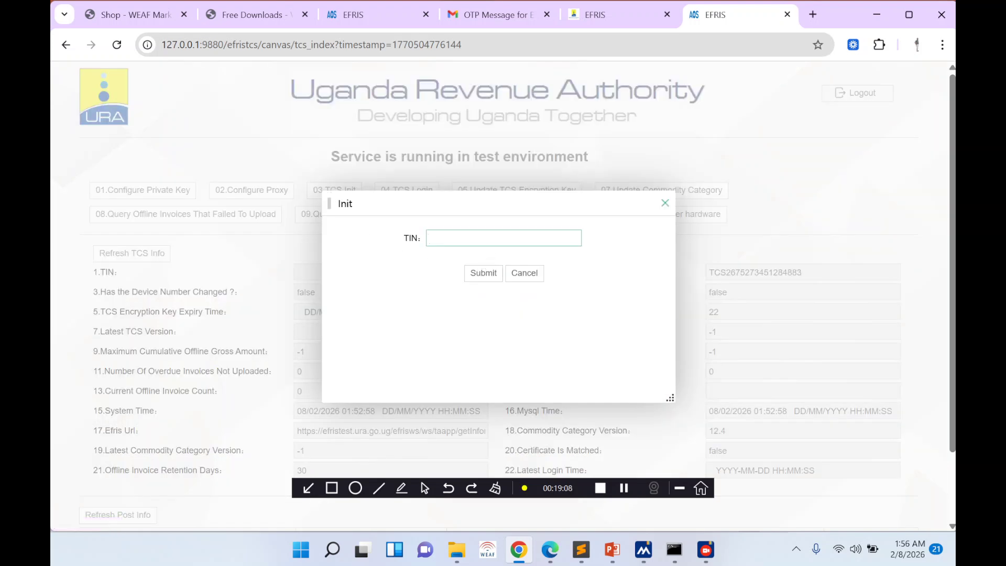
{"action": "key", "text": "ctrl+v"}
{"action": "left_click", "coordinate": [484, 271]}
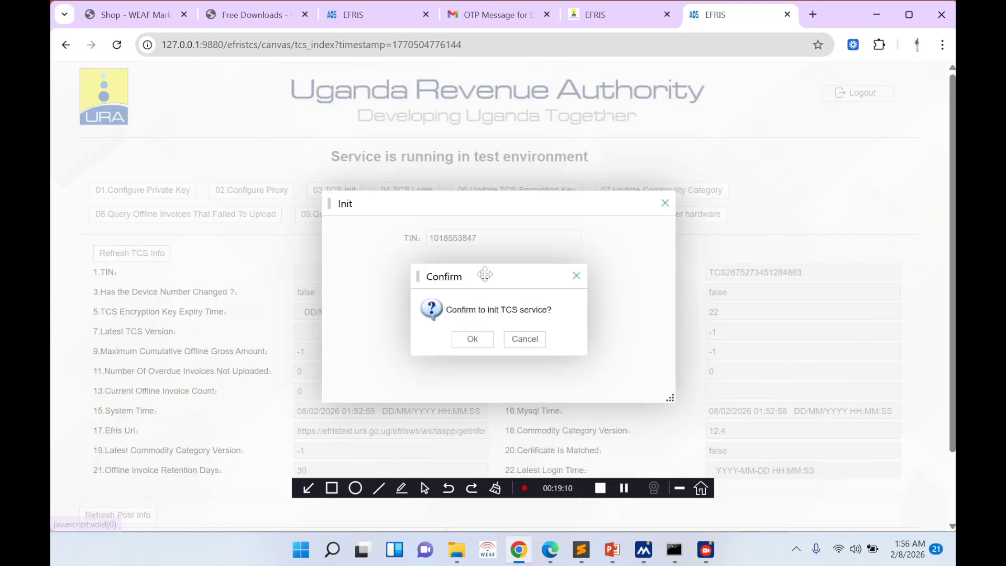
{"action": "left_click", "coordinate": [473, 341]}
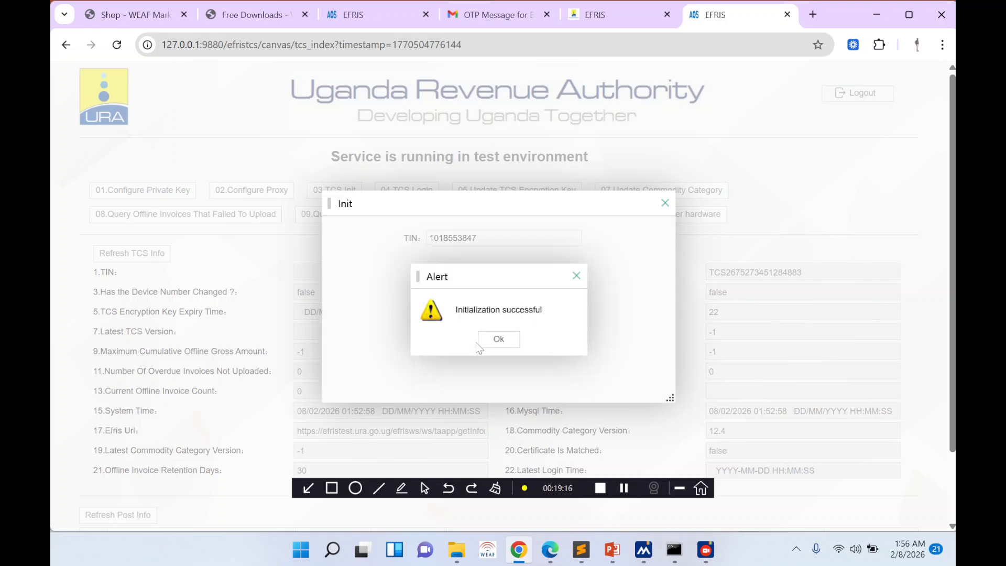
{"action": "left_click", "coordinate": [494, 342]}
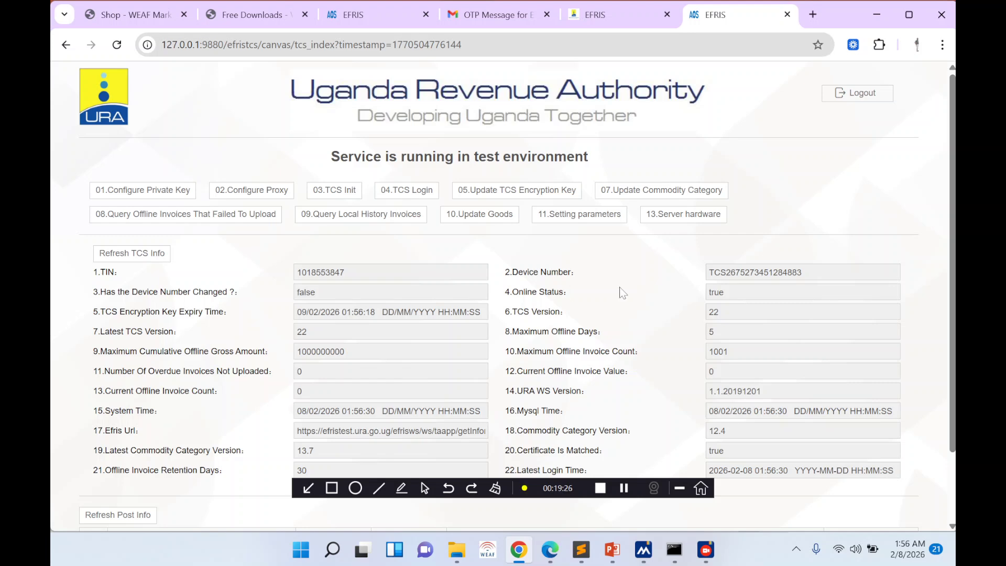
{"action": "left_click_drag", "start_coordinate": [714, 292], "coordinate": [724, 293]}
{"action": "scroll", "coordinate": [669, 341], "scroll_direction": "down", "scroll_amount": 3}
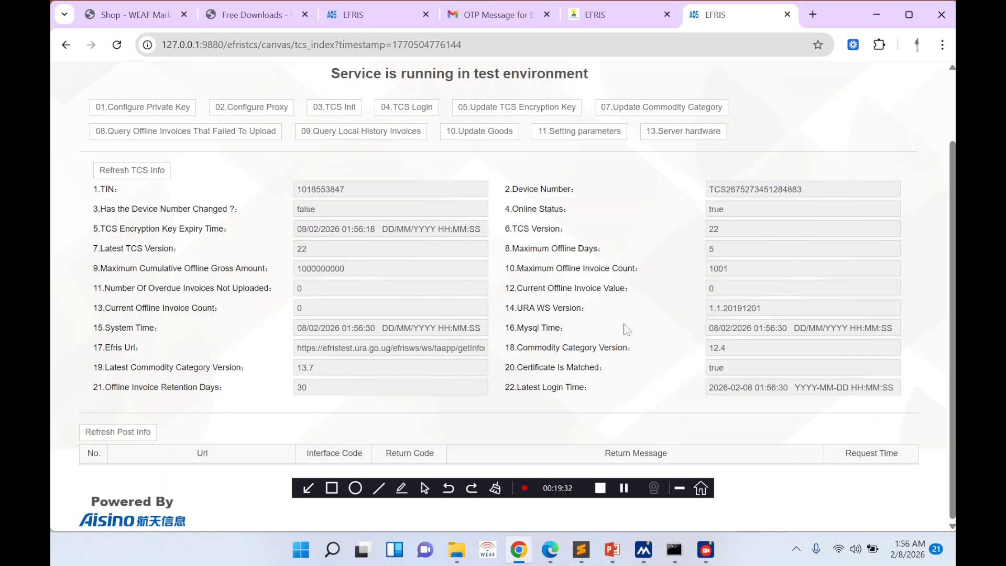
- Log in to TCS, dismiss the results, and reload the page to refresh its information
{"action": "left_click", "coordinate": [410, 110]}
{"action": "left_click", "coordinate": [471, 323]}
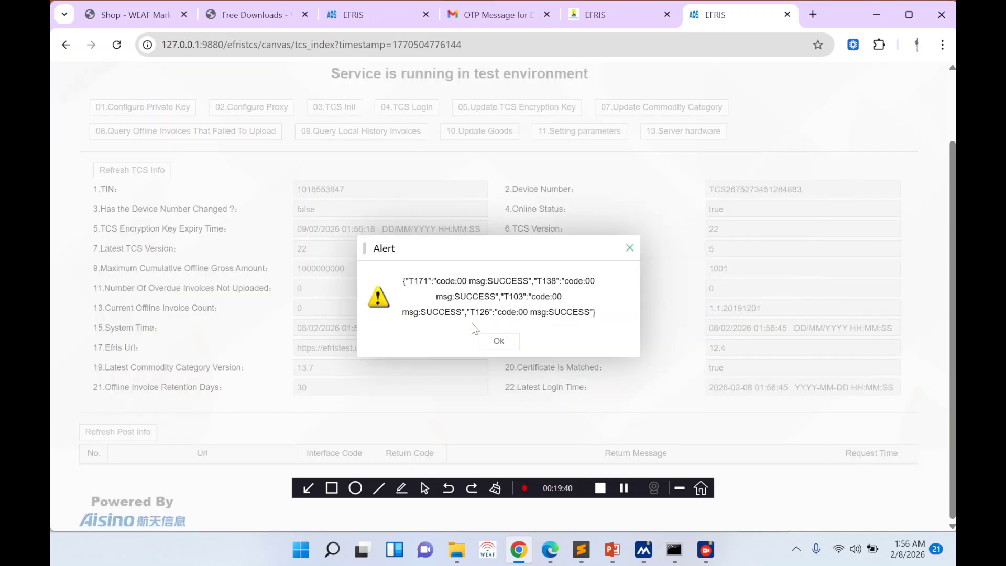
{"action": "left_click", "coordinate": [508, 341]}
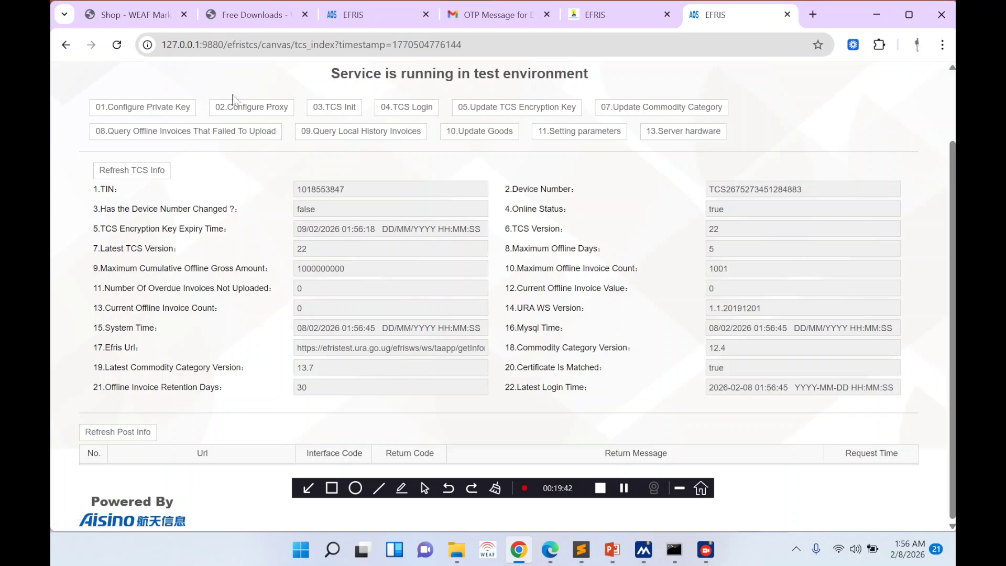
{"action": "left_click", "coordinate": [117, 44]}
- Bring up the PART 2 slide listing the five setup steps through Initializing TCS & Login
{"action": "left_click", "coordinate": [612, 550]}
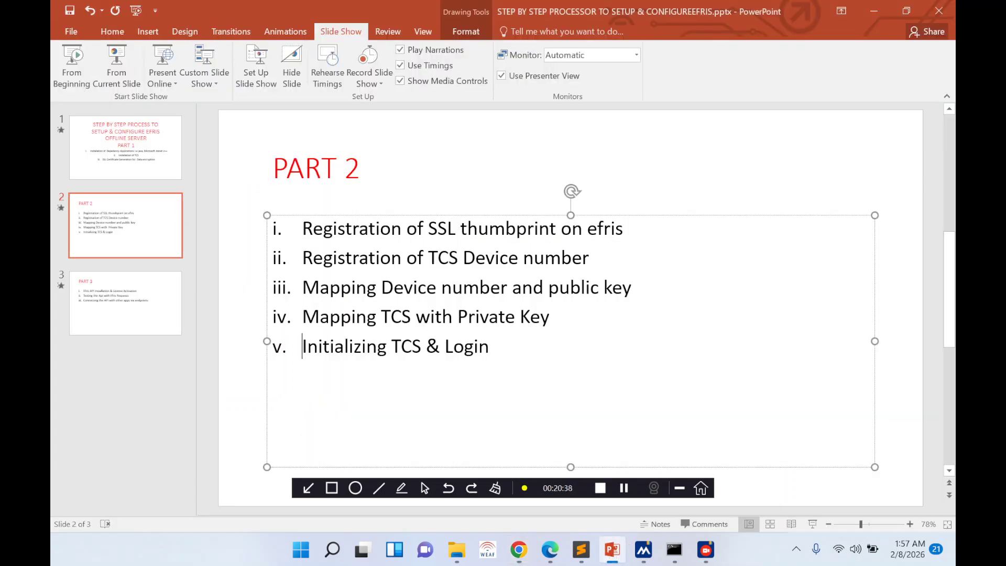